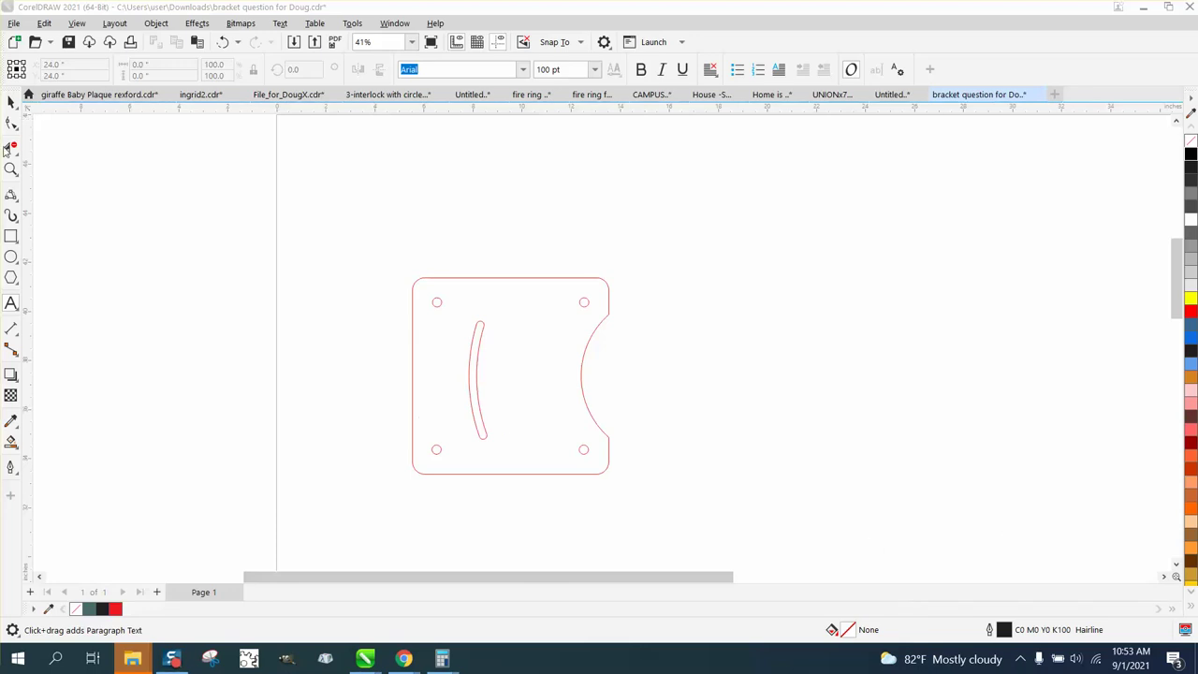
Step: Zoom in on the original bracket and select a corner hole and the outline to check sizes
{"action": "left_click", "coordinate": [12, 168]}
{"action": "left_click_drag", "start_coordinate": [384, 242], "coordinate": [714, 500]}
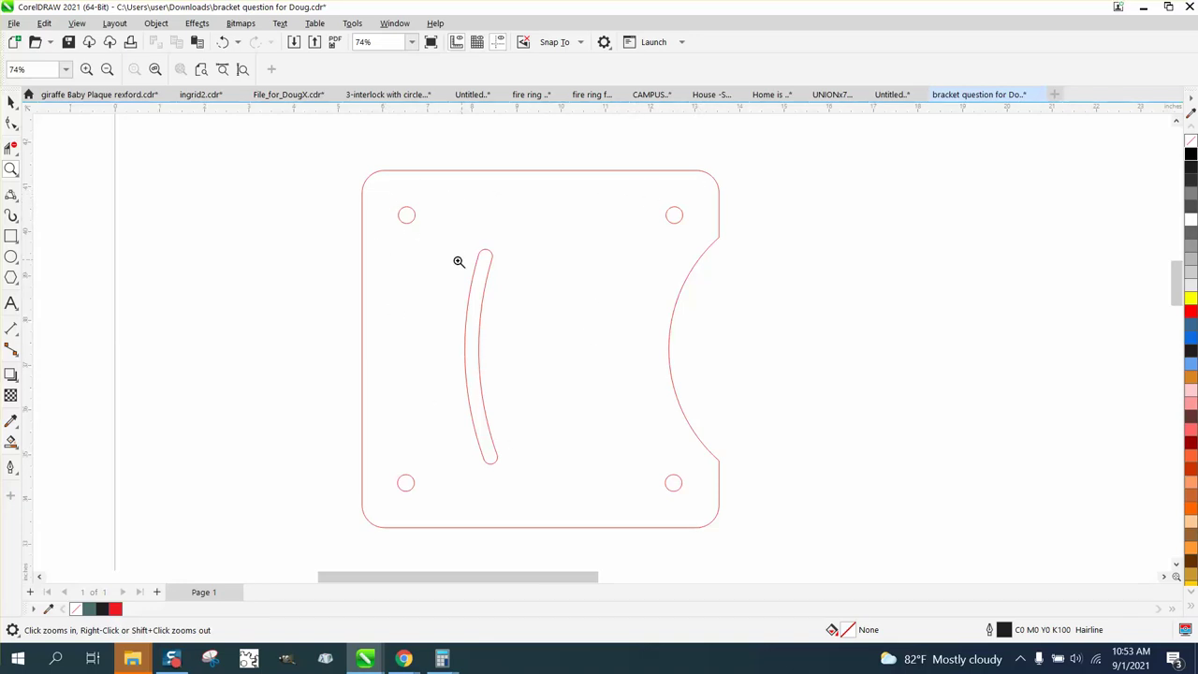
{"action": "scroll", "coordinate": [408, 250], "scroll_direction": "down", "scroll_amount": 2}
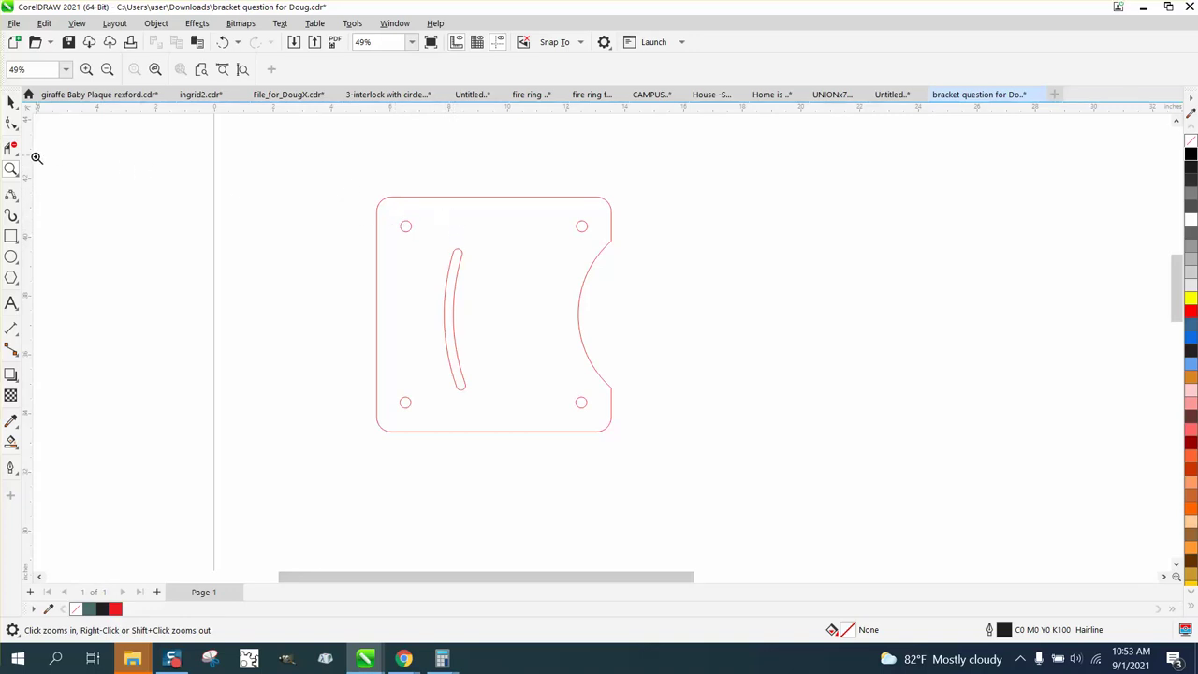
{"action": "left_click", "coordinate": [11, 101]}
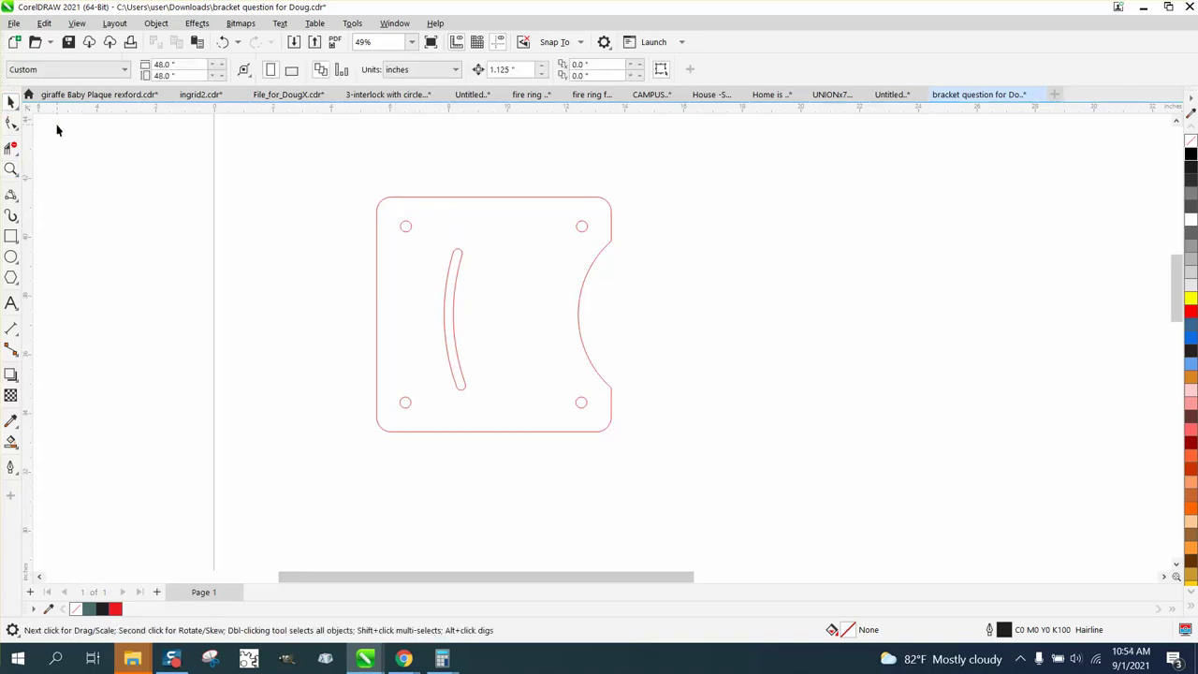
{"action": "left_click", "coordinate": [411, 228]}
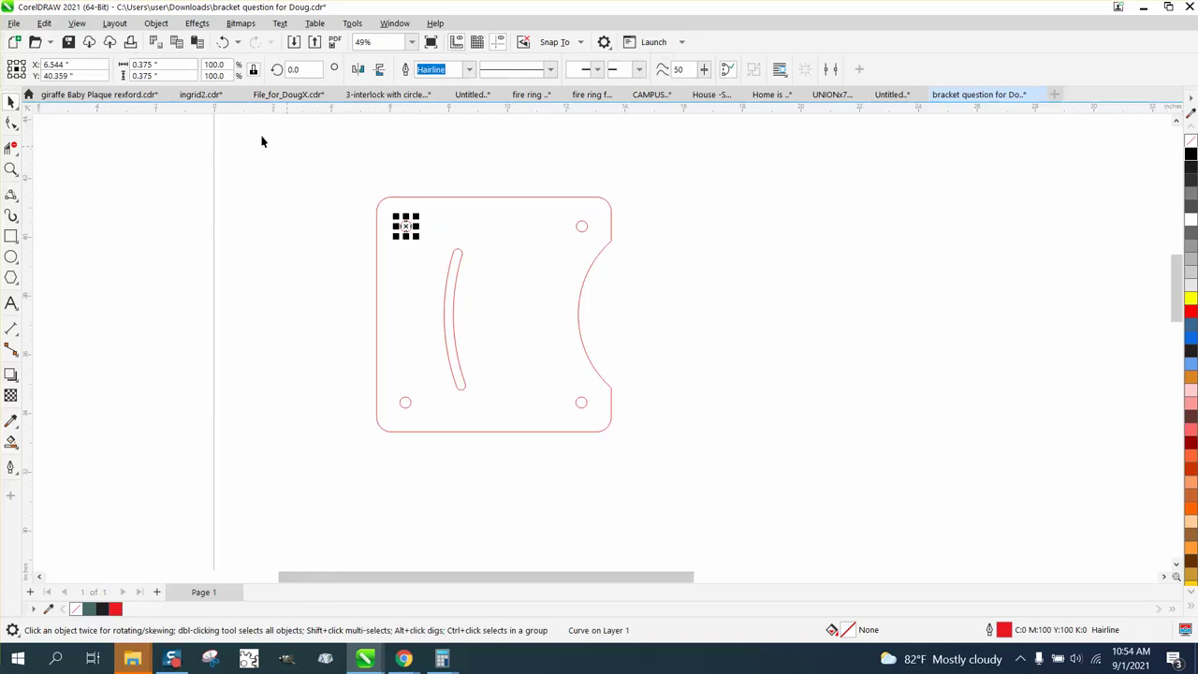
{"action": "left_click", "coordinate": [456, 196]}
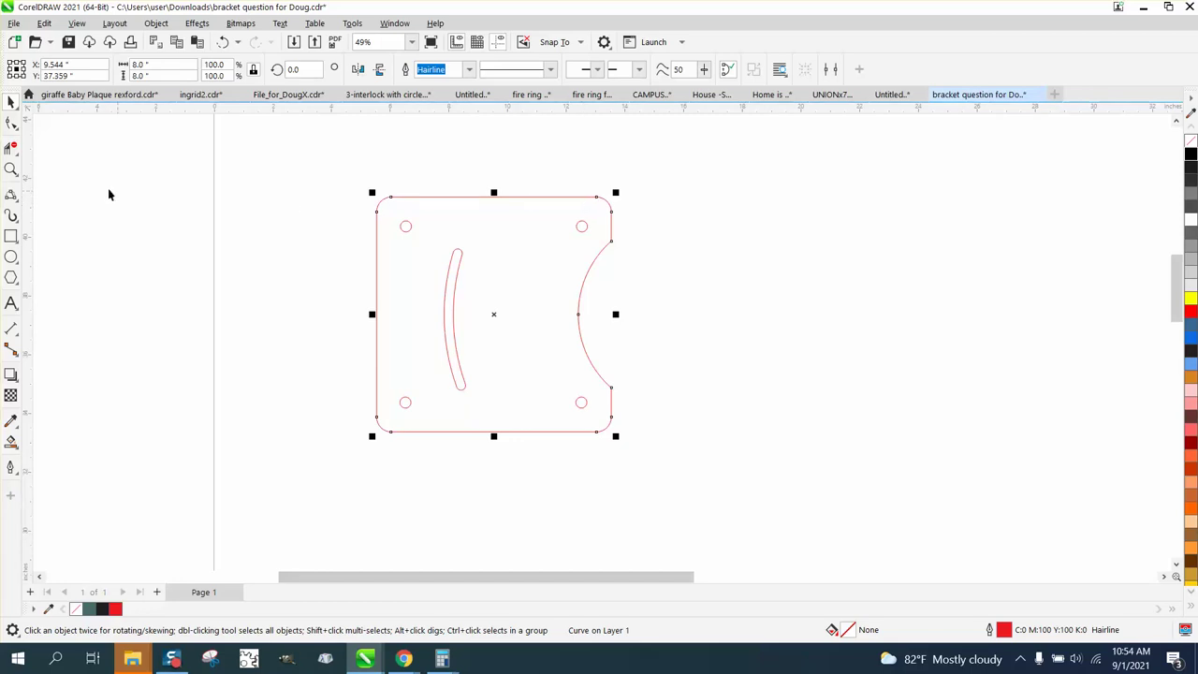
Step: Measure the bracket's top edge with a parallel dimension (7.00"), then delete it
{"action": "left_click", "coordinate": [18, 336]}
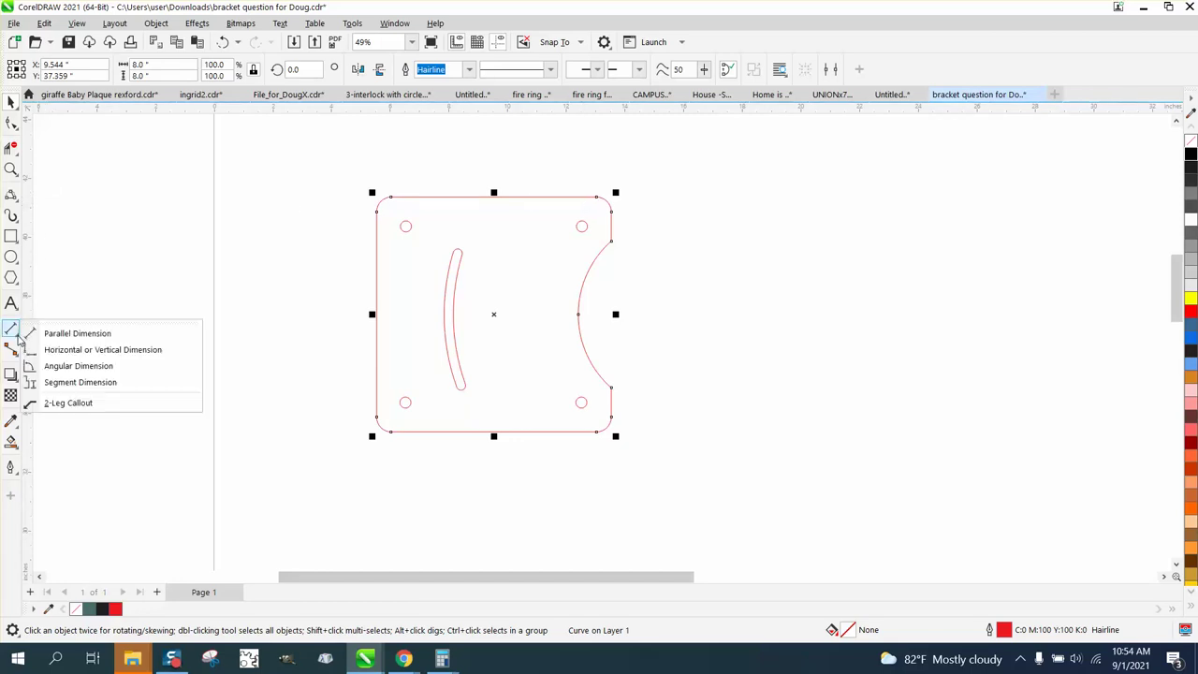
{"action": "left_click", "coordinate": [52, 334]}
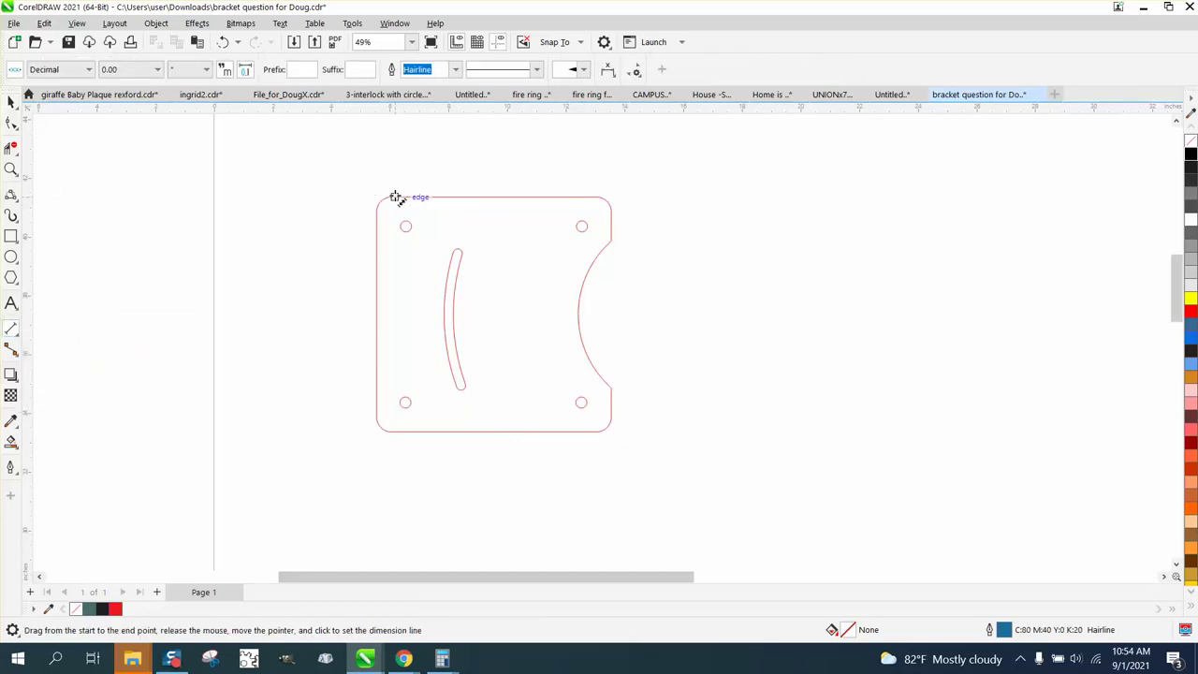
{"action": "left_click_drag", "start_coordinate": [392, 197], "coordinate": [596, 197]}
{"action": "left_click", "coordinate": [593, 182]}
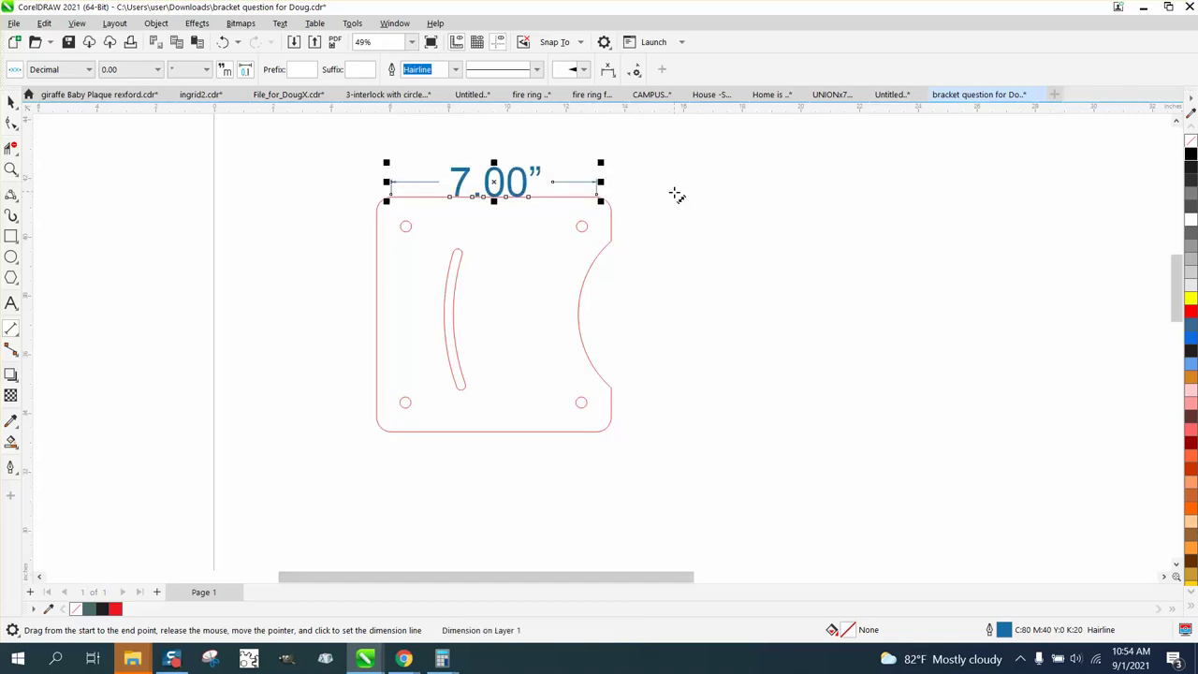
{"action": "left_click", "coordinate": [13, 103]}
{"action": "key", "text": "Delete"}
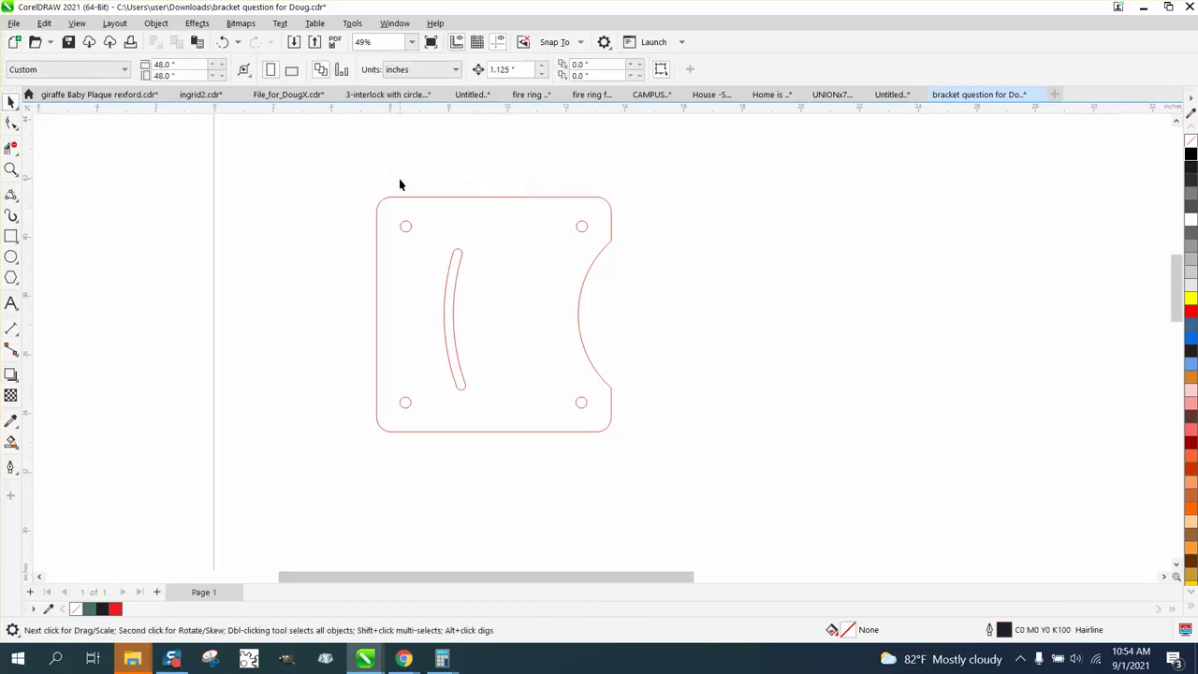
Step: Zoom in on the upper bracket, re-measure the top edge, then undo that dimension
{"action": "left_click", "coordinate": [12, 168]}
{"action": "left_click_drag", "start_coordinate": [366, 178], "coordinate": [724, 321]}
{"action": "left_click", "coordinate": [17, 334]}
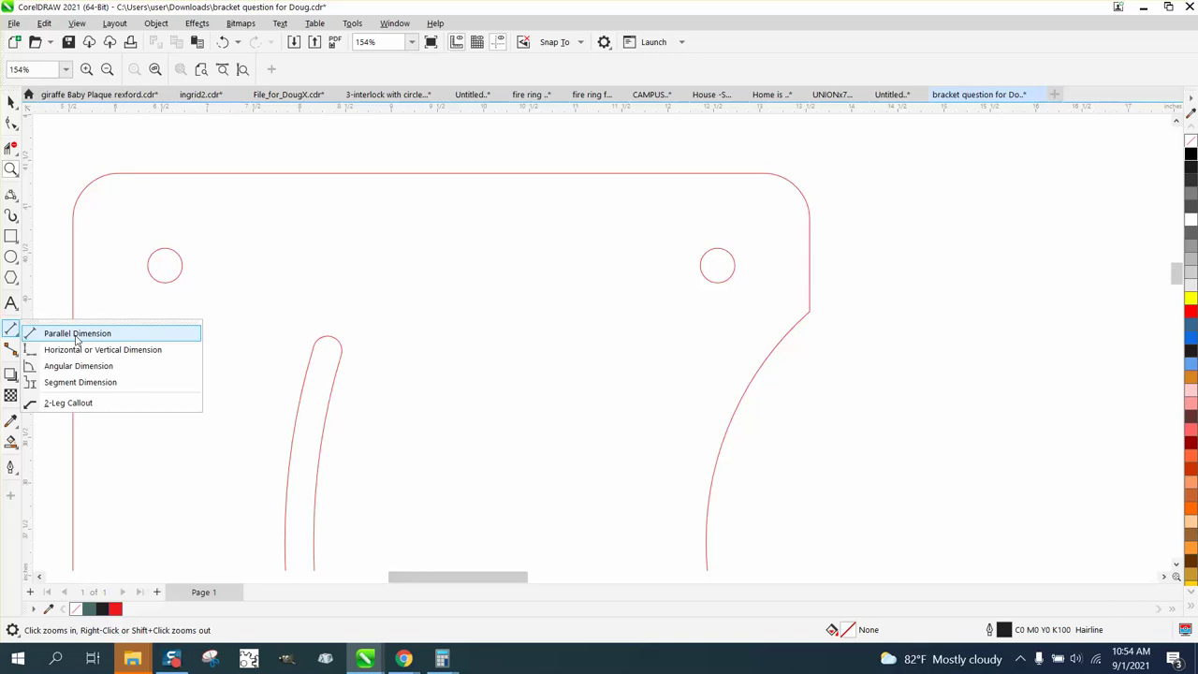
{"action": "left_click", "coordinate": [93, 331]}
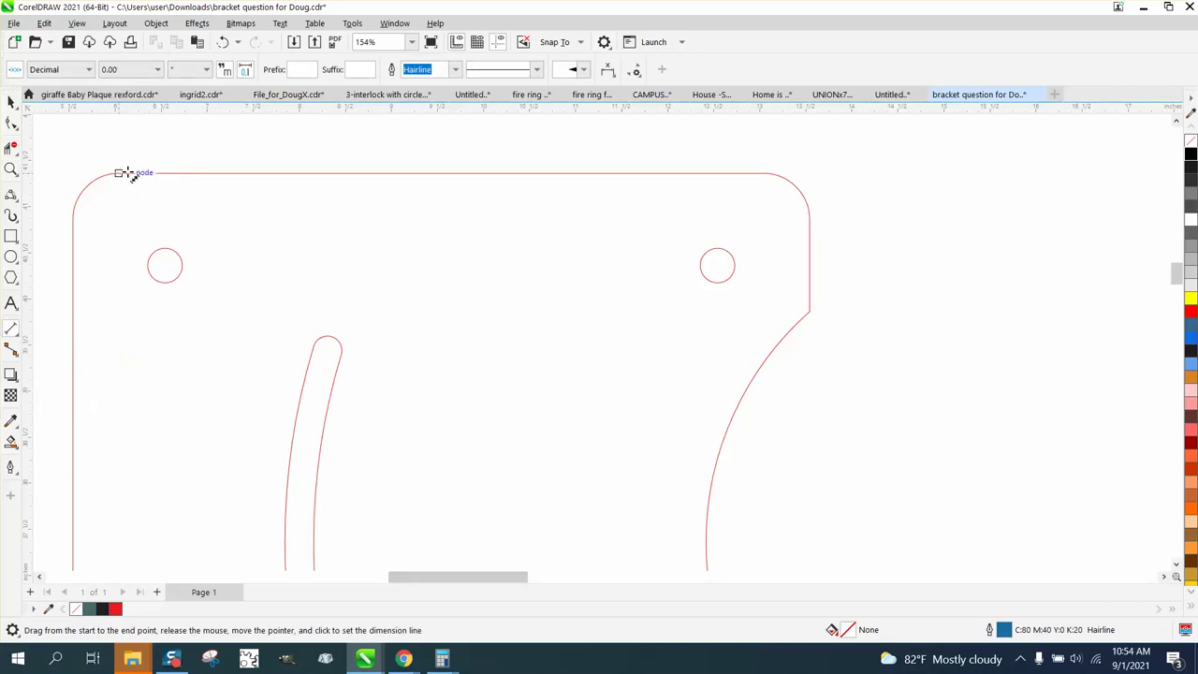
{"action": "left_click_drag", "start_coordinate": [125, 173], "coordinate": [767, 166]}
{"action": "left_click", "coordinate": [767, 166]}
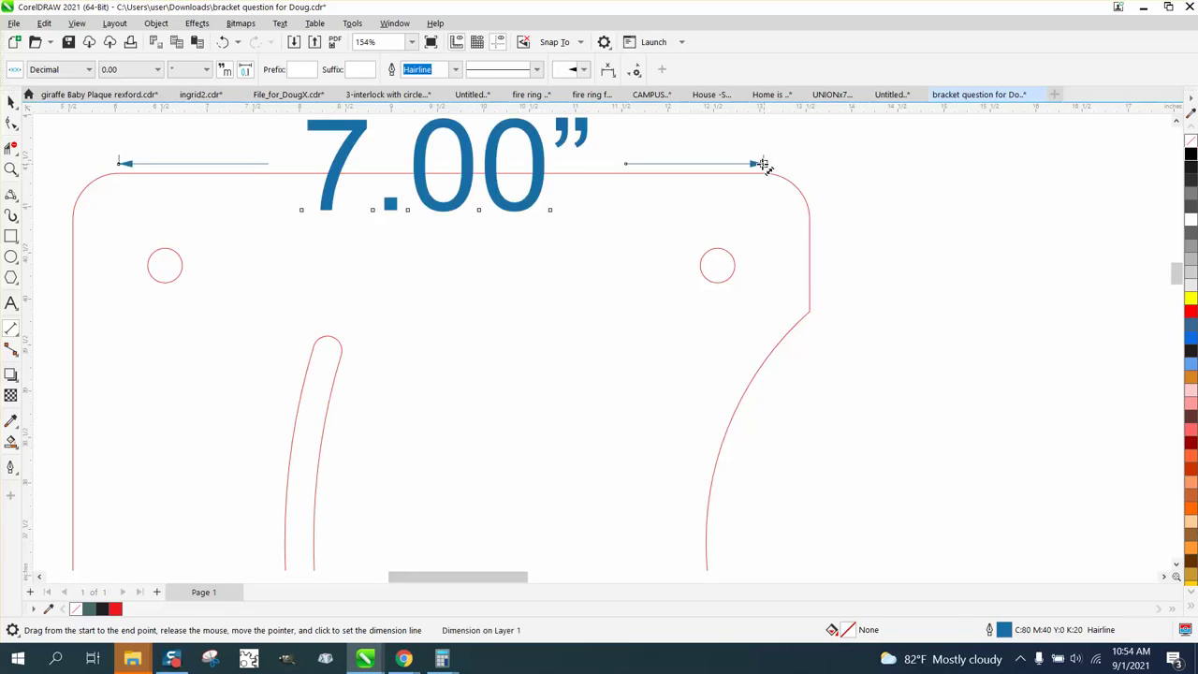
{"action": "key", "text": "ctrl+z"}
{"action": "scroll", "coordinate": [361, 209], "scroll_direction": "down", "scroll_amount": 3}
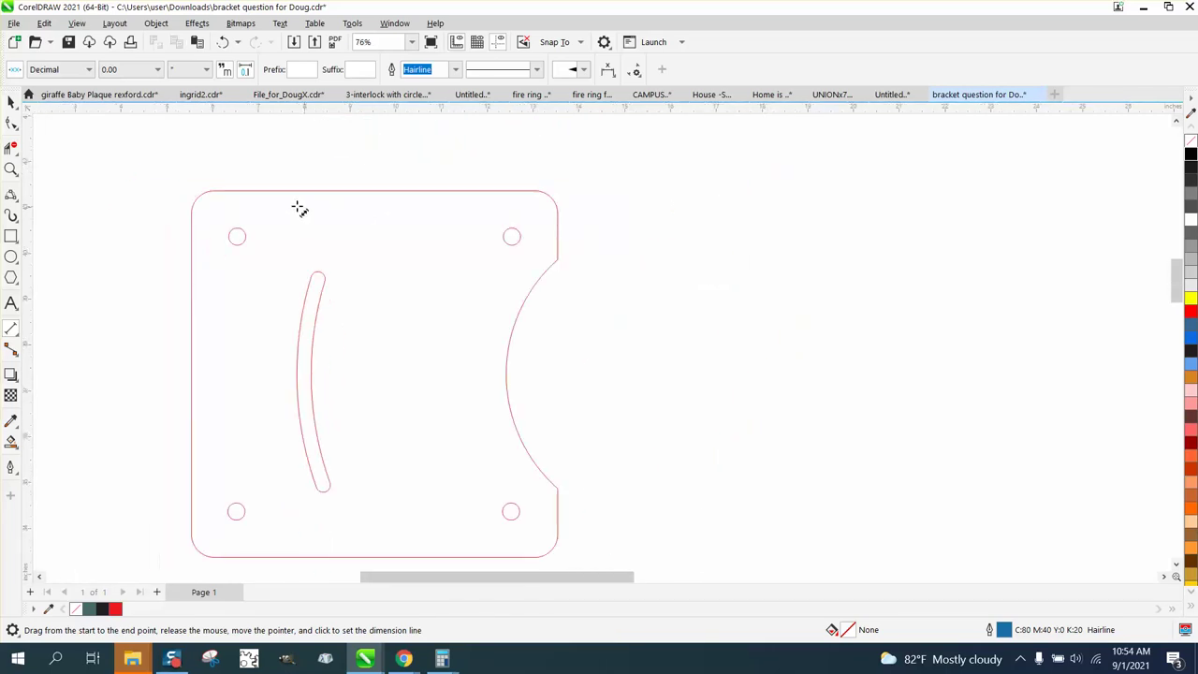
{"action": "left_click", "coordinate": [12, 101]}
{"action": "scroll", "coordinate": [208, 198], "scroll_direction": "down", "scroll_amount": 2}
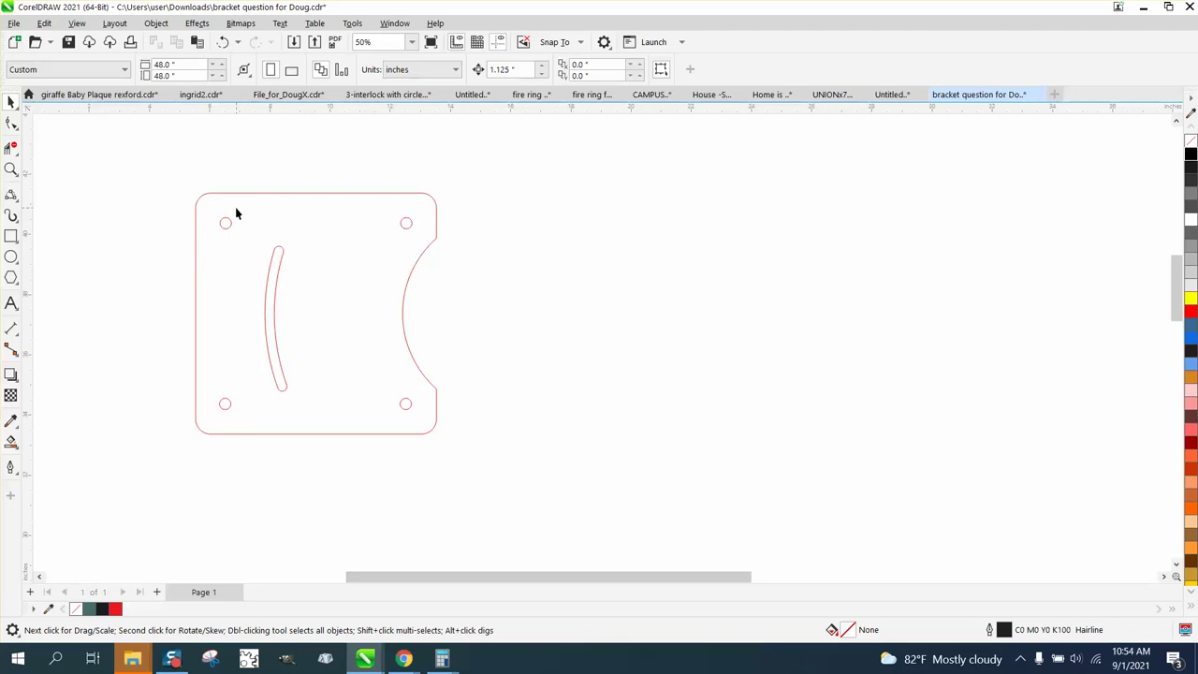
Step: Draw a square 8 inches wide with a 0.5-inch corner radius
{"action": "left_click", "coordinate": [11, 236]}
{"action": "left_click_drag", "start_coordinate": [530, 195], "coordinate": [793, 458]}
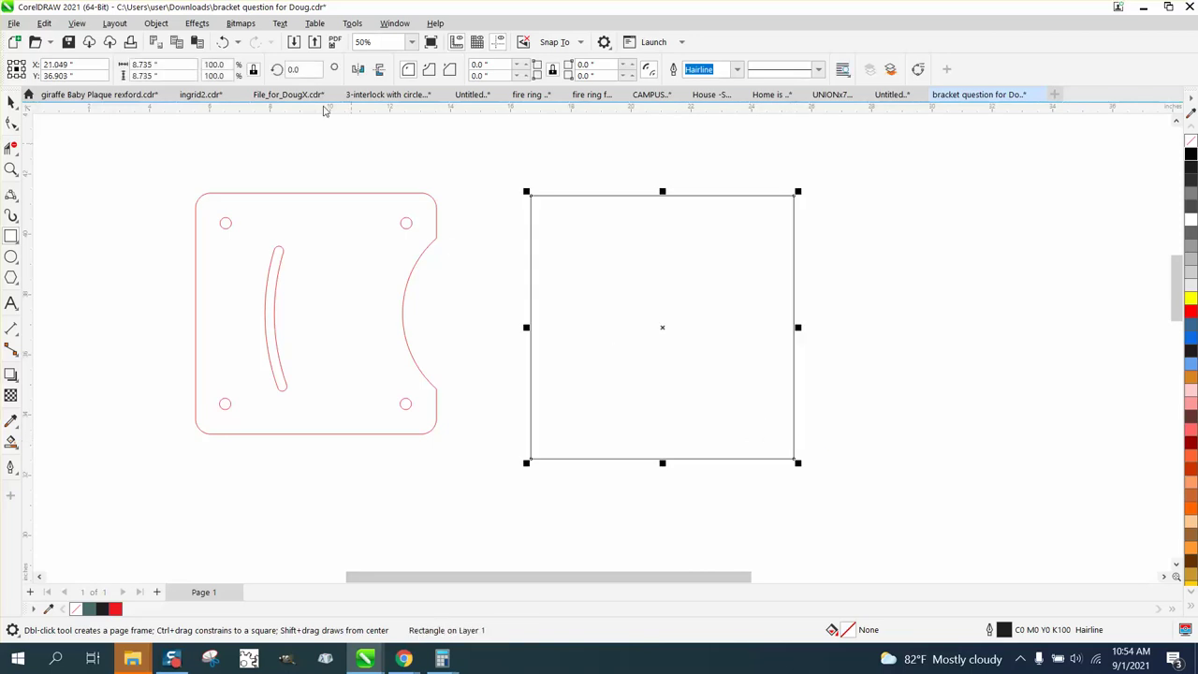
{"action": "double_click", "coordinate": [145, 64]}
{"action": "type", "text": "8"}
{"action": "key", "text": "Return"}
{"action": "left_click", "coordinate": [11, 101]}
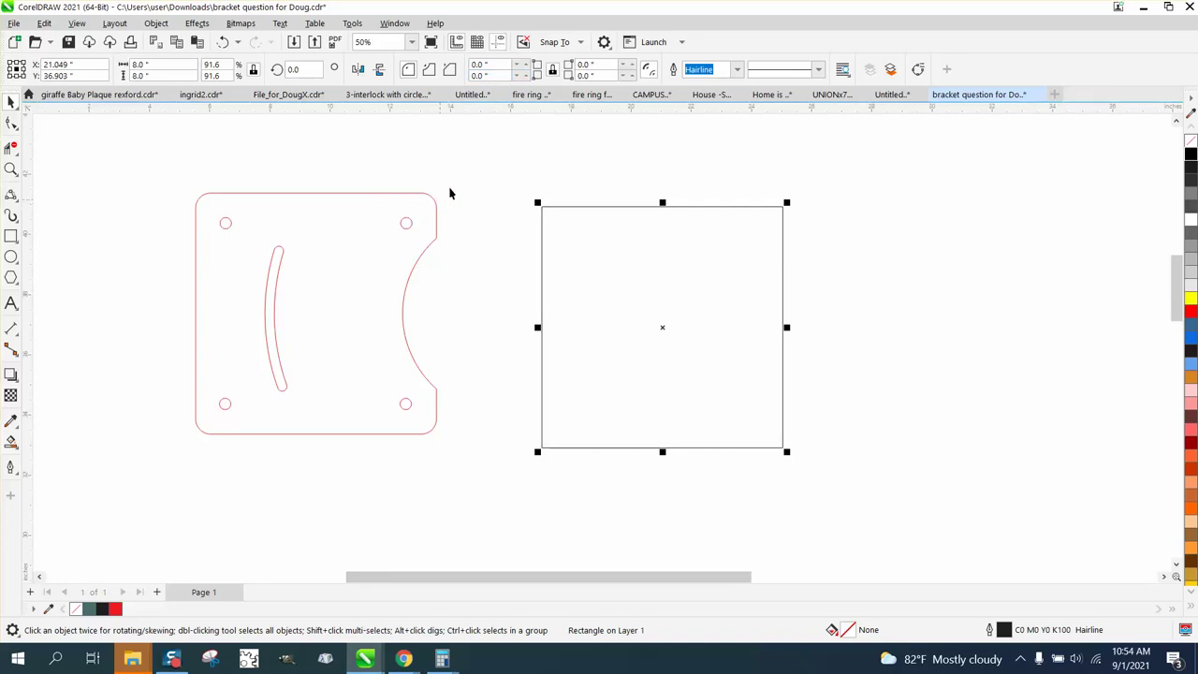
{"action": "left_click", "coordinate": [472, 64]}
{"action": "key", "text": "BackSpace"}
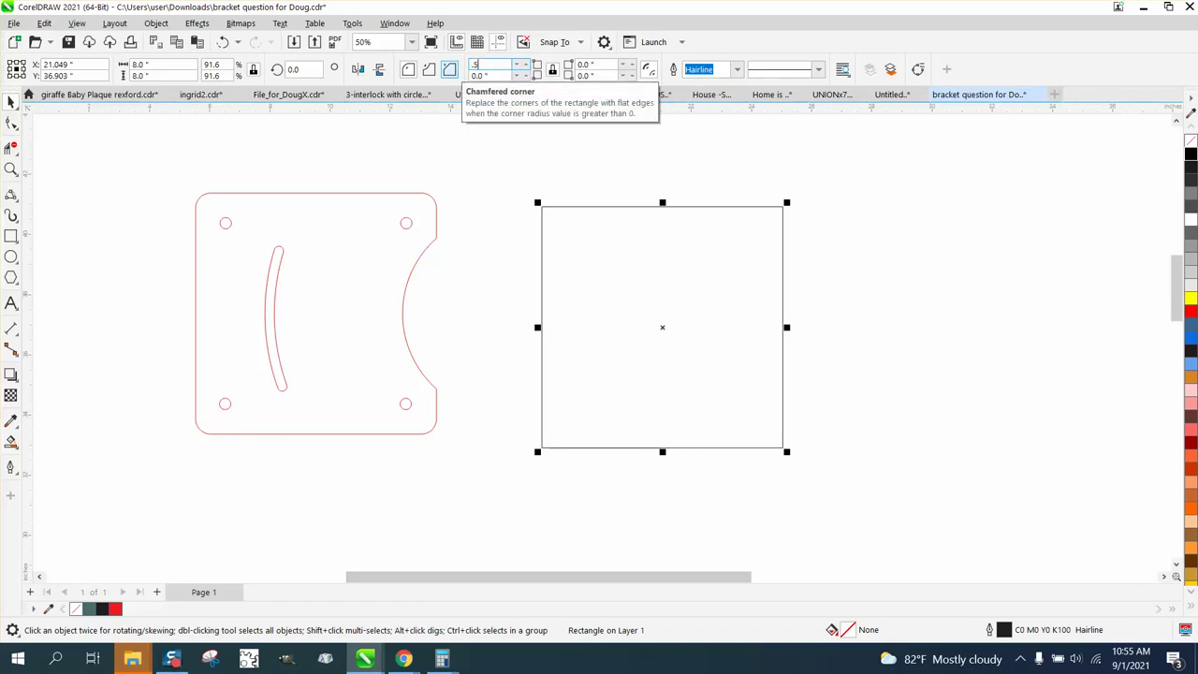
{"action": "type", "text": ".5"}
{"action": "key", "text": "Return"}
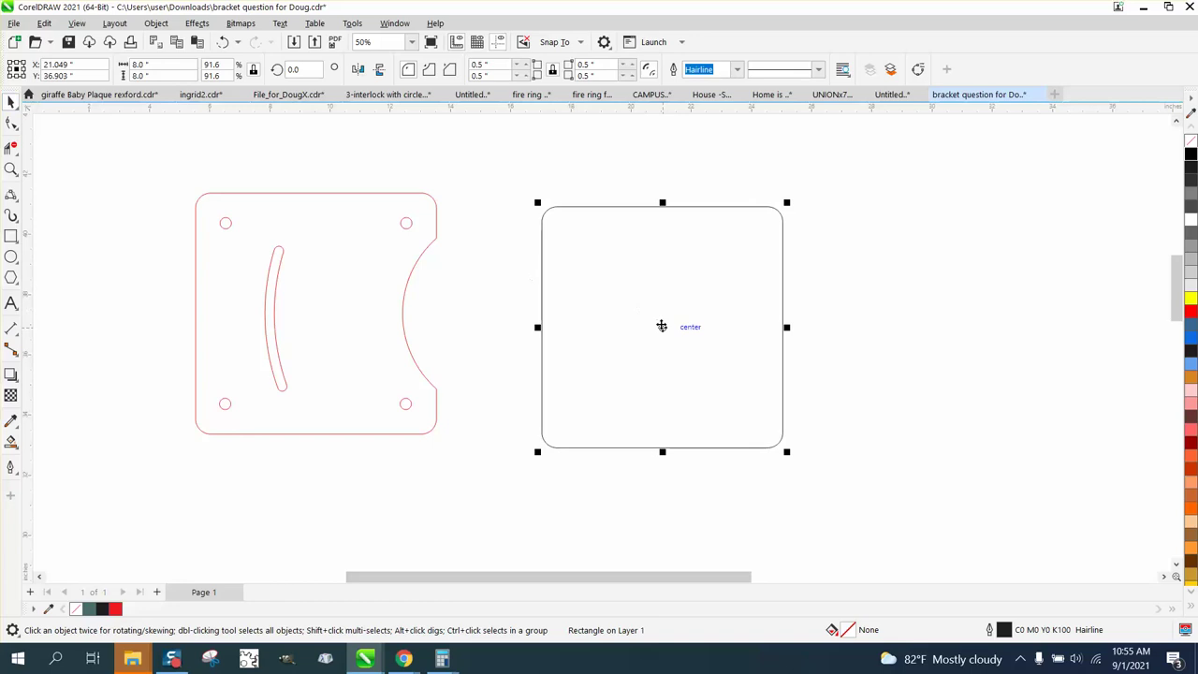
Step: Centre the square on the page with P and move the original bracket to its right
{"action": "mouse_move", "coordinate": [661, 326]}
{"action": "left_mouse_down"}
{"action": "mouse_move", "coordinate": [315, 312]}
{"action": "mouse_move", "coordinate": [672, 322]}
{"action": "left_mouse_up"}
{"action": "scroll", "coordinate": [552, 262], "scroll_direction": "down", "scroll_amount": 4}
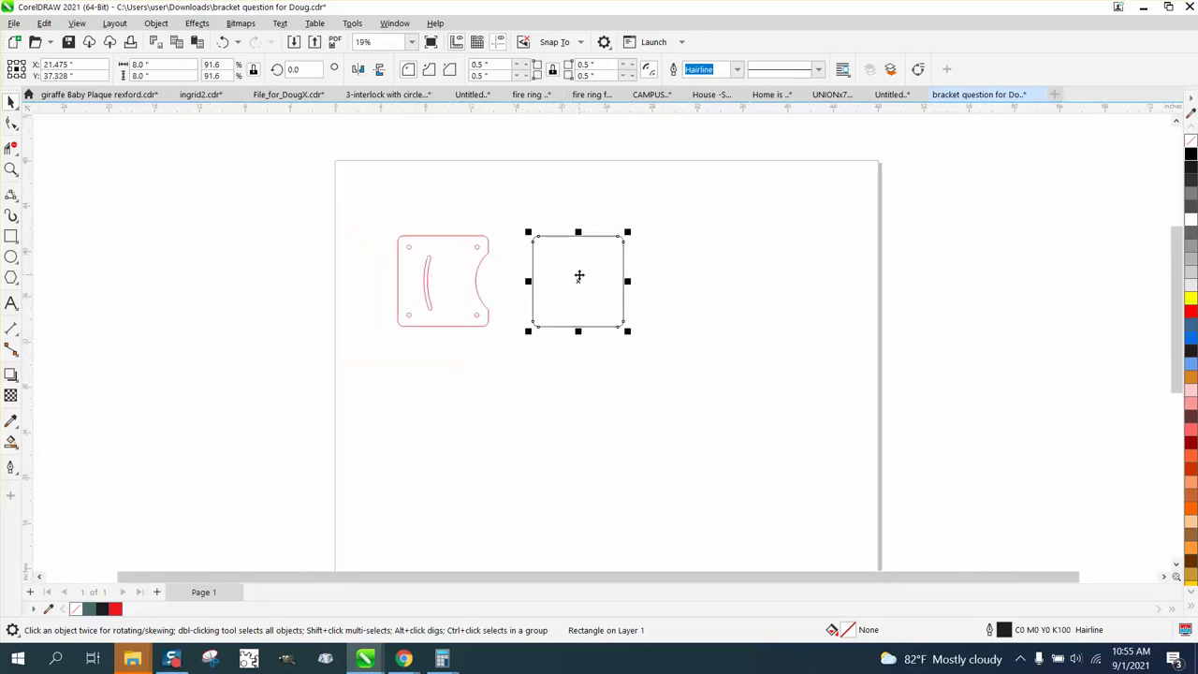
{"action": "key", "text": "p"}
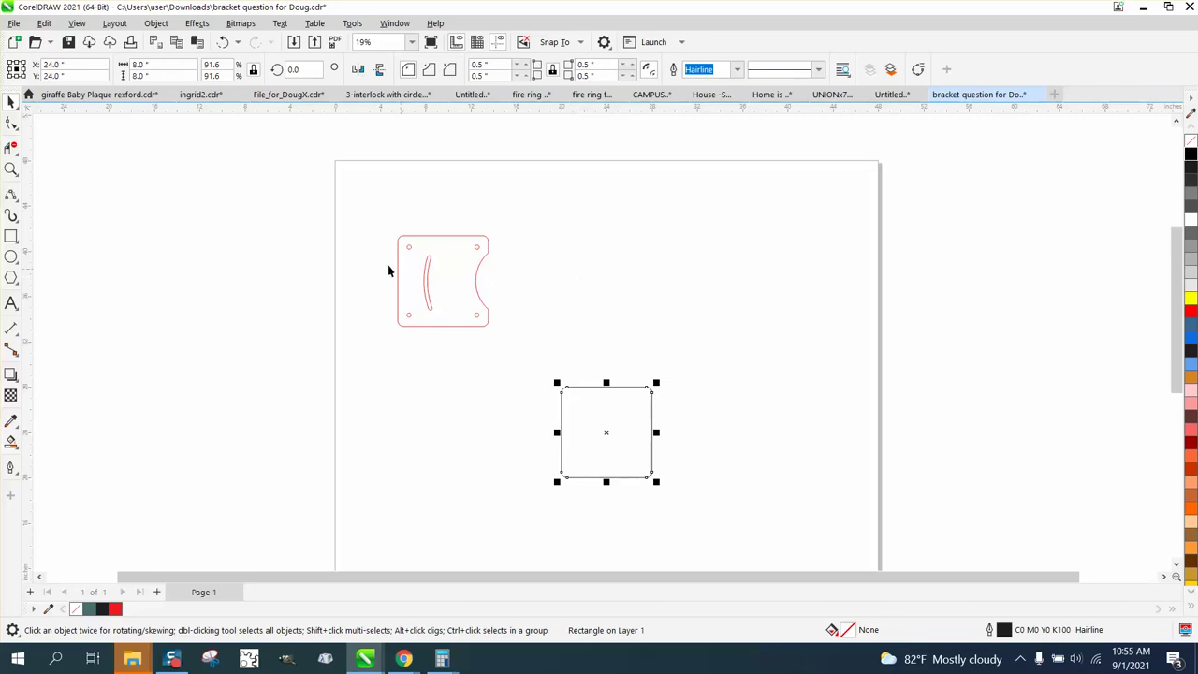
{"action": "left_click_drag", "start_coordinate": [366, 219], "coordinate": [485, 330]}
{"action": "left_click_drag", "start_coordinate": [471, 281], "coordinate": [728, 440]}
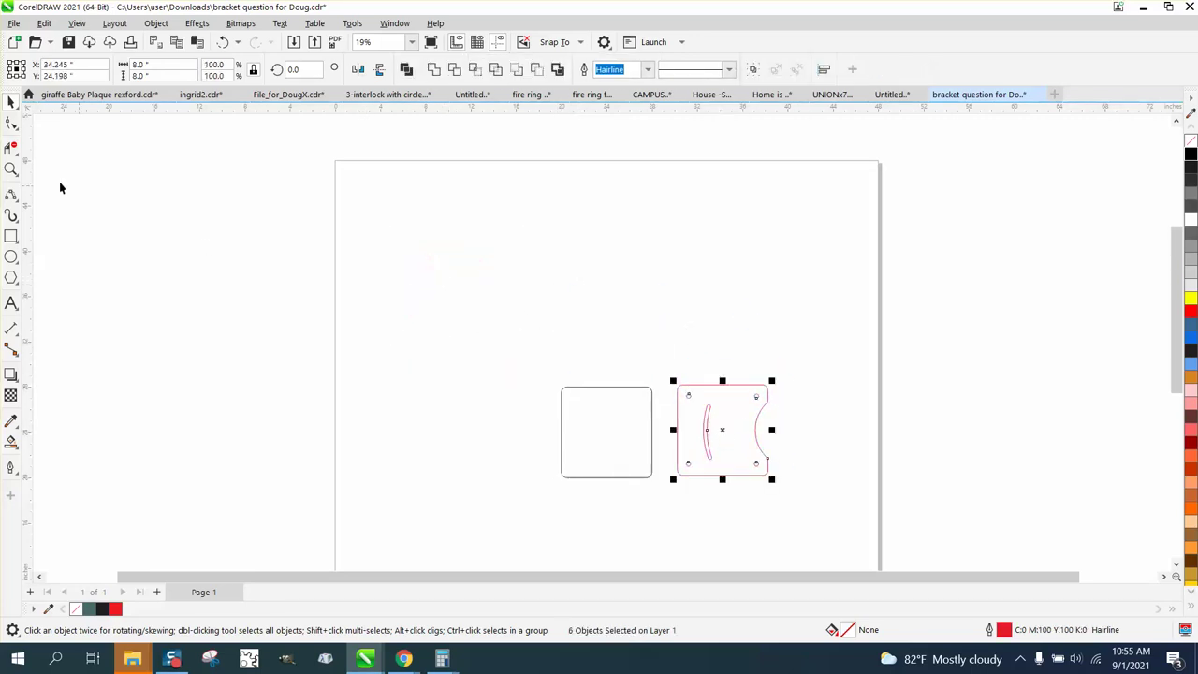
Step: Draw a 0.375-inch circle and move it above the new square
{"action": "left_click", "coordinate": [12, 168]}
{"action": "left_click", "coordinate": [12, 255]}
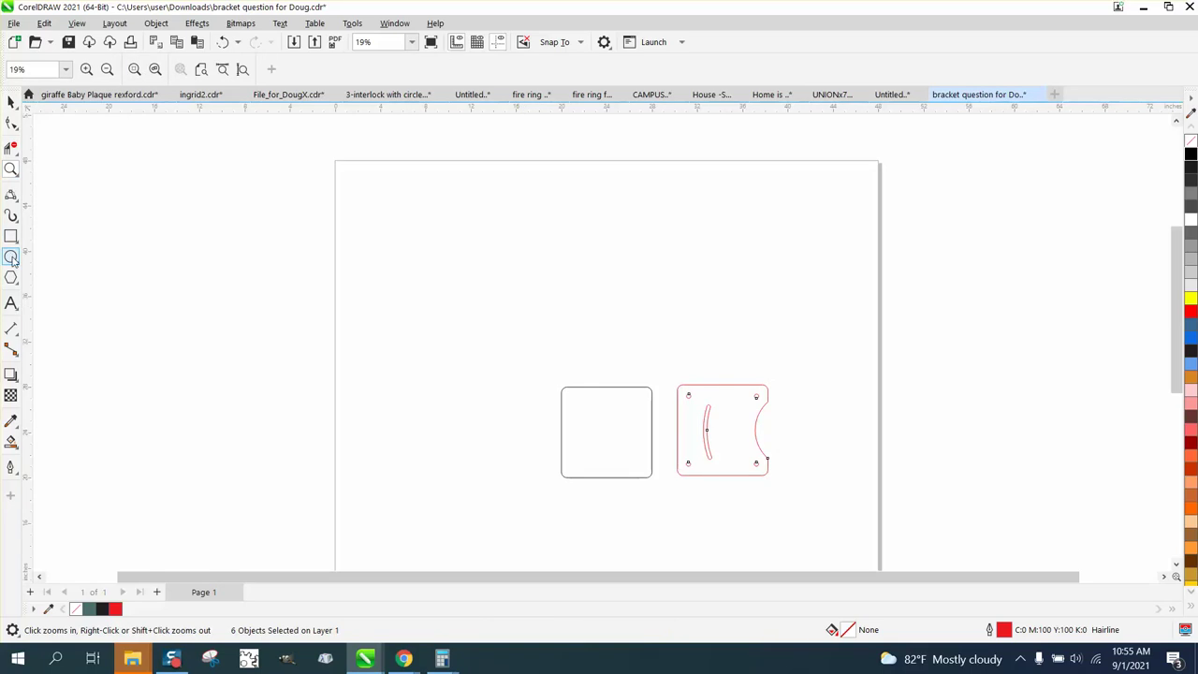
{"action": "left_click_drag", "start_coordinate": [395, 259], "coordinate": [408, 273]}
{"action": "double_click", "coordinate": [171, 78]}
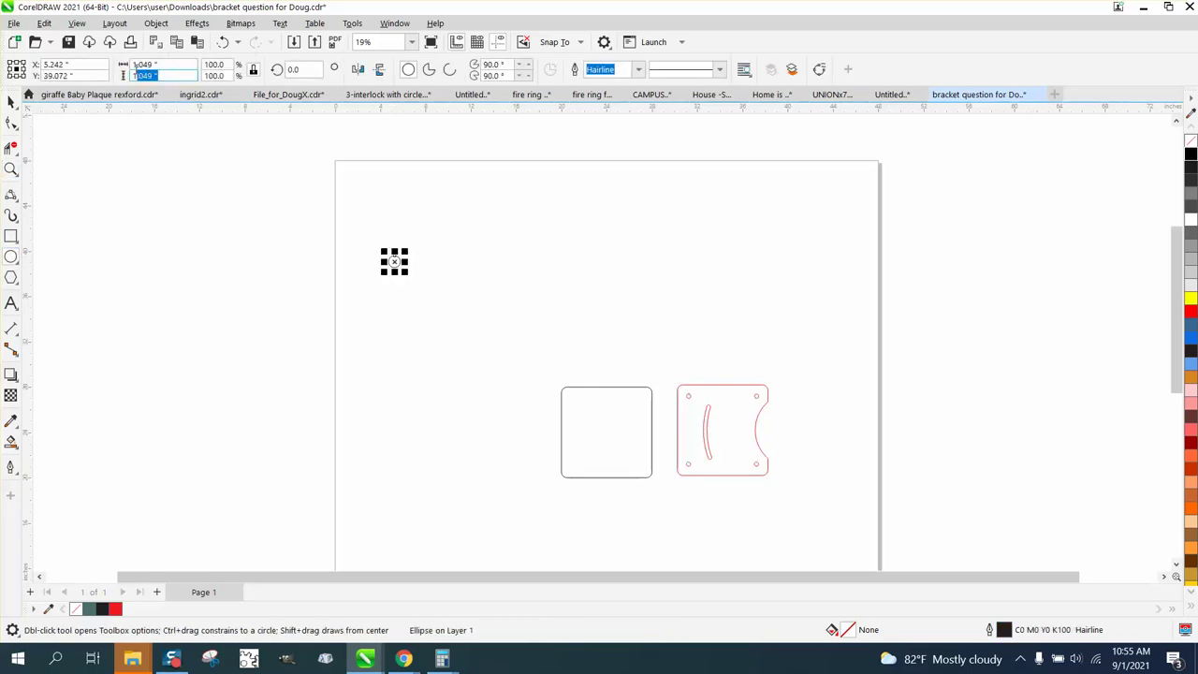
{"action": "left_click_drag", "start_coordinate": [168, 64], "coordinate": [124, 63]}
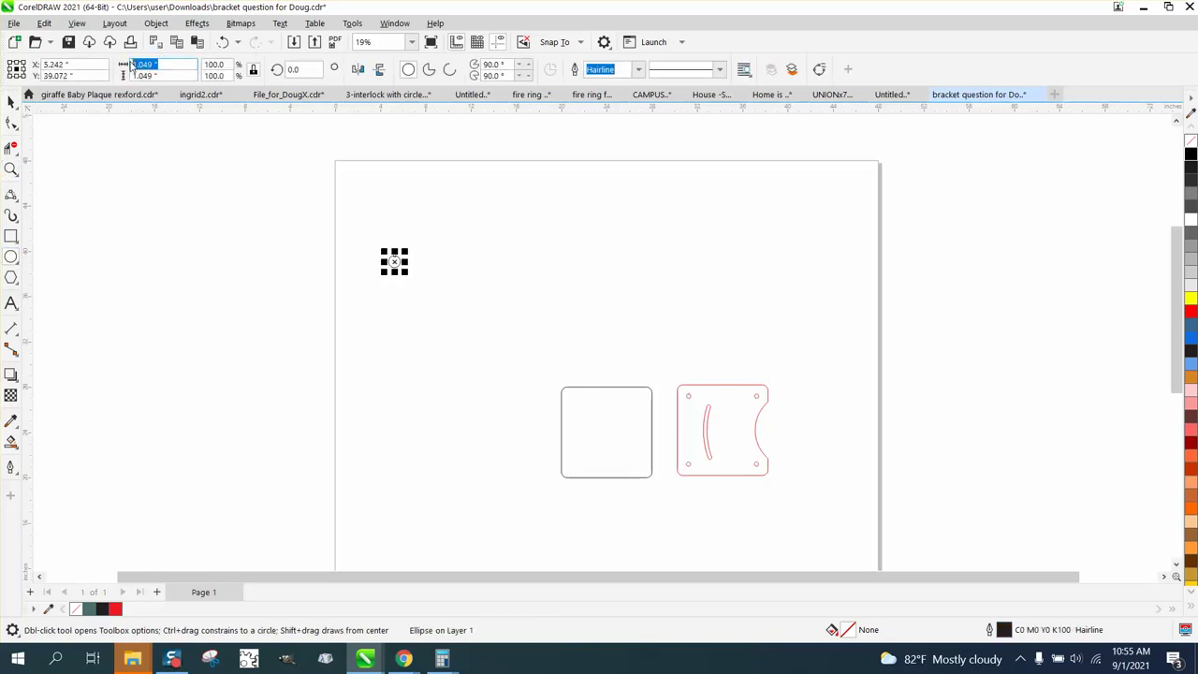
{"action": "type", "text": "375"}
{"action": "key", "text": "Return"}
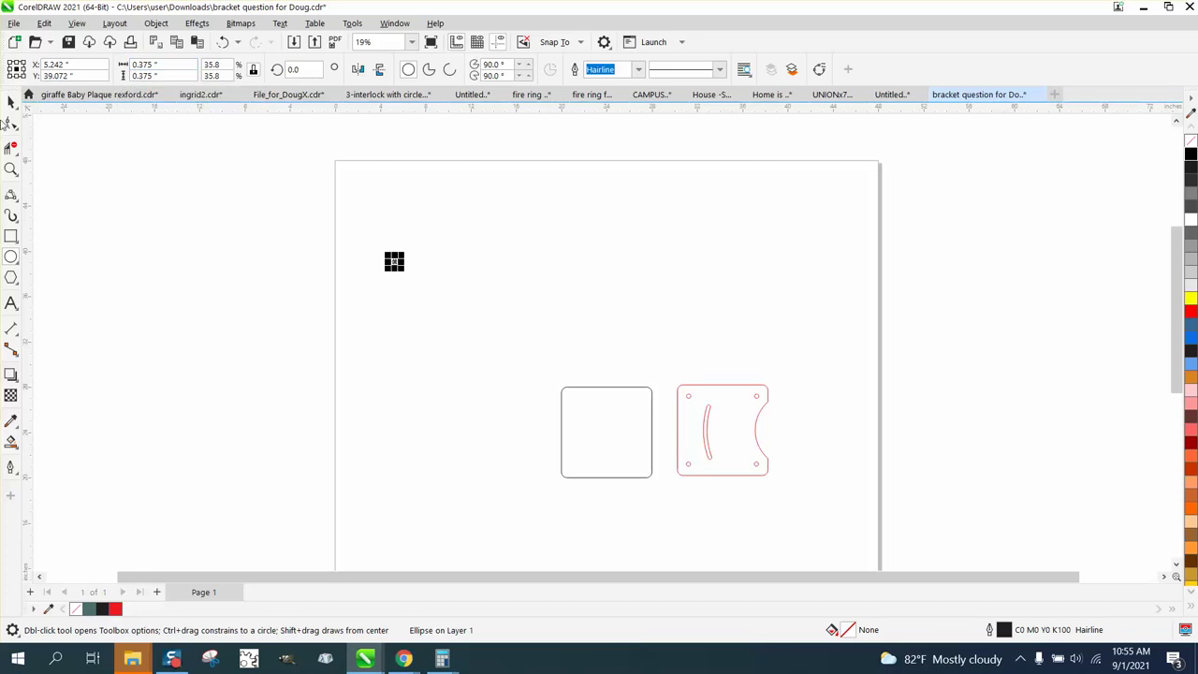
{"action": "left_click", "coordinate": [11, 101]}
{"action": "left_click_drag", "start_coordinate": [394, 261], "coordinate": [653, 356]}
Step: Dimension the bracket's two top hole centres, reading 6.00", then zoom out
{"action": "left_click", "coordinate": [11, 169]}
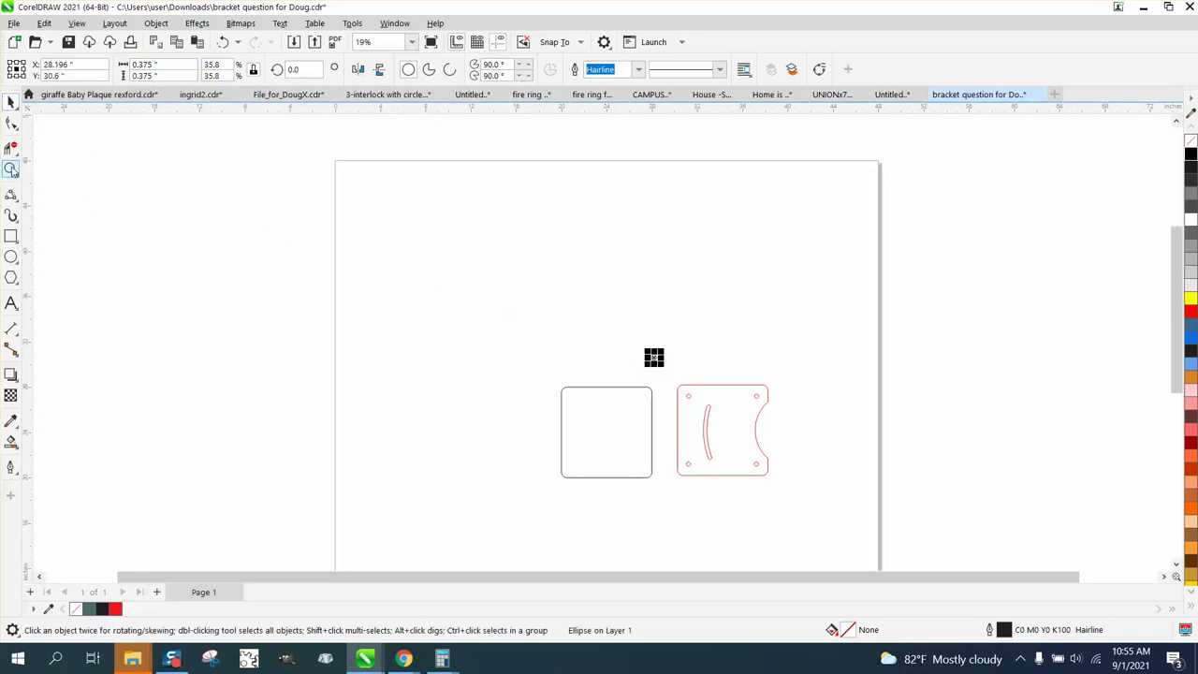
{"action": "left_click", "coordinate": [723, 406]}
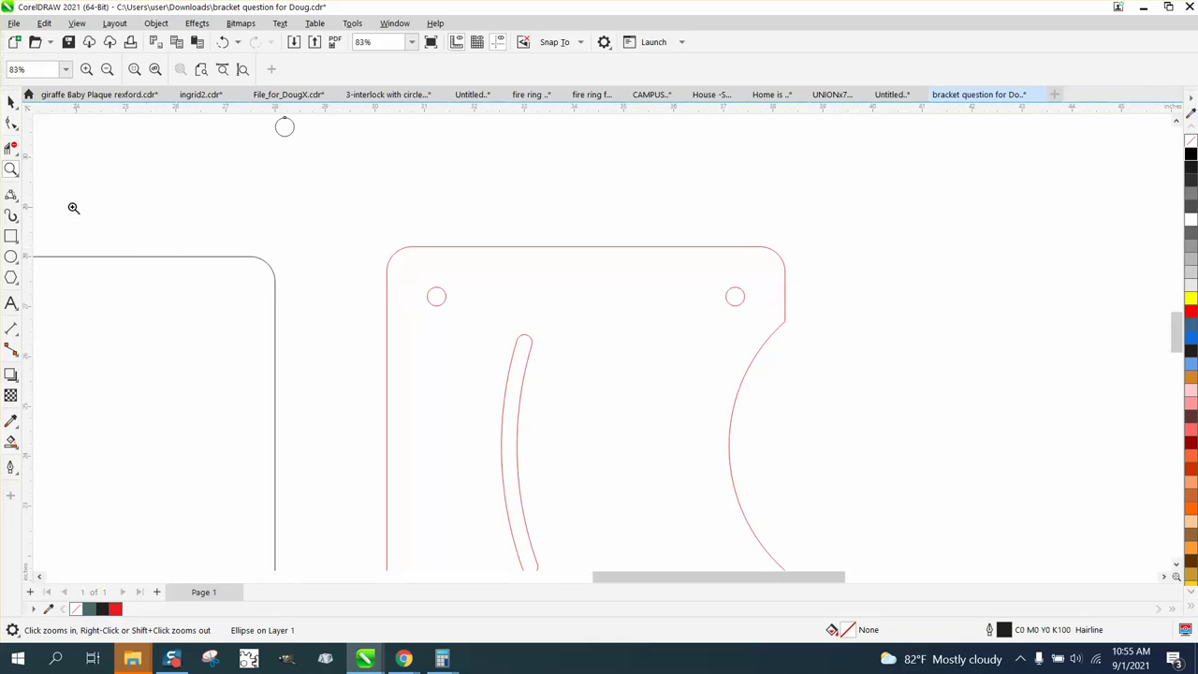
{"action": "left_click", "coordinate": [17, 339]}
{"action": "left_click", "coordinate": [65, 331]}
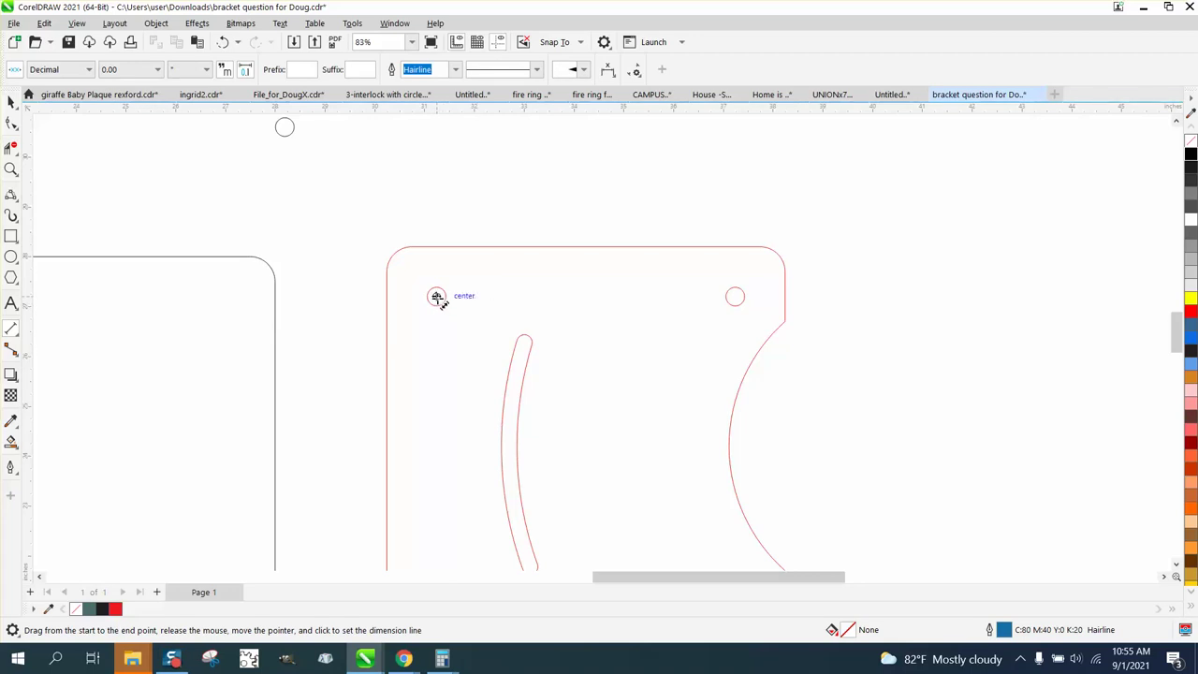
{"action": "left_click_drag", "start_coordinate": [437, 298], "coordinate": [735, 297]}
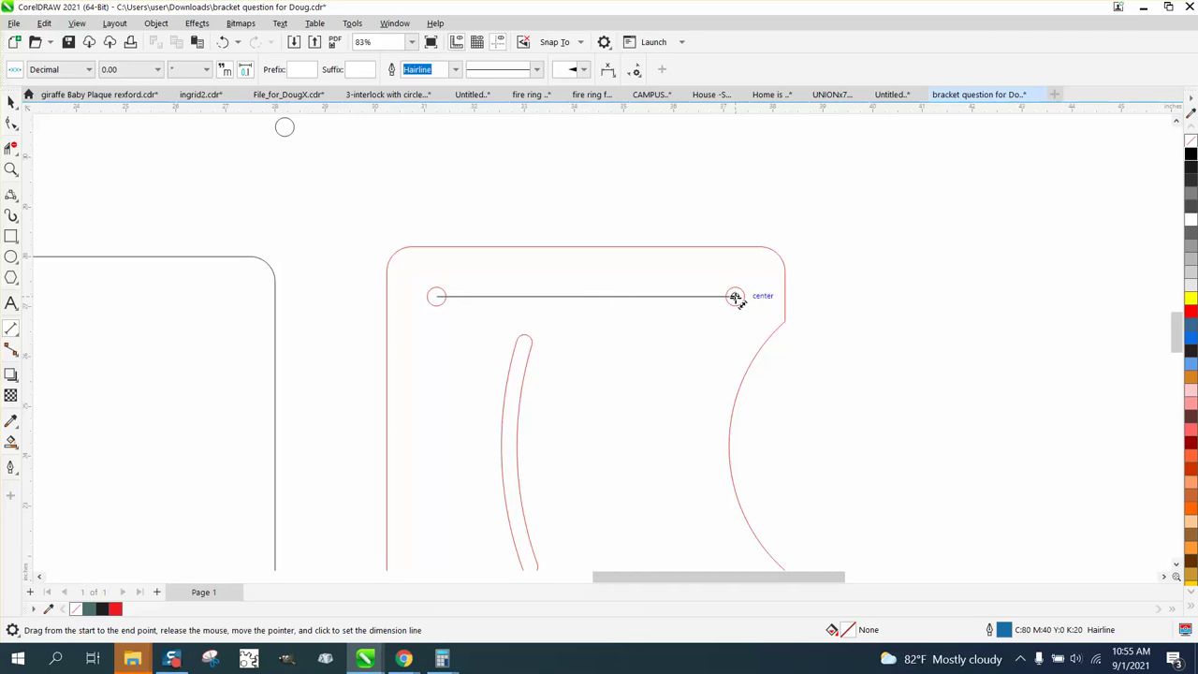
{"action": "left_click", "coordinate": [736, 297]}
{"action": "scroll", "coordinate": [736, 298], "scroll_direction": "down", "scroll_amount": 2}
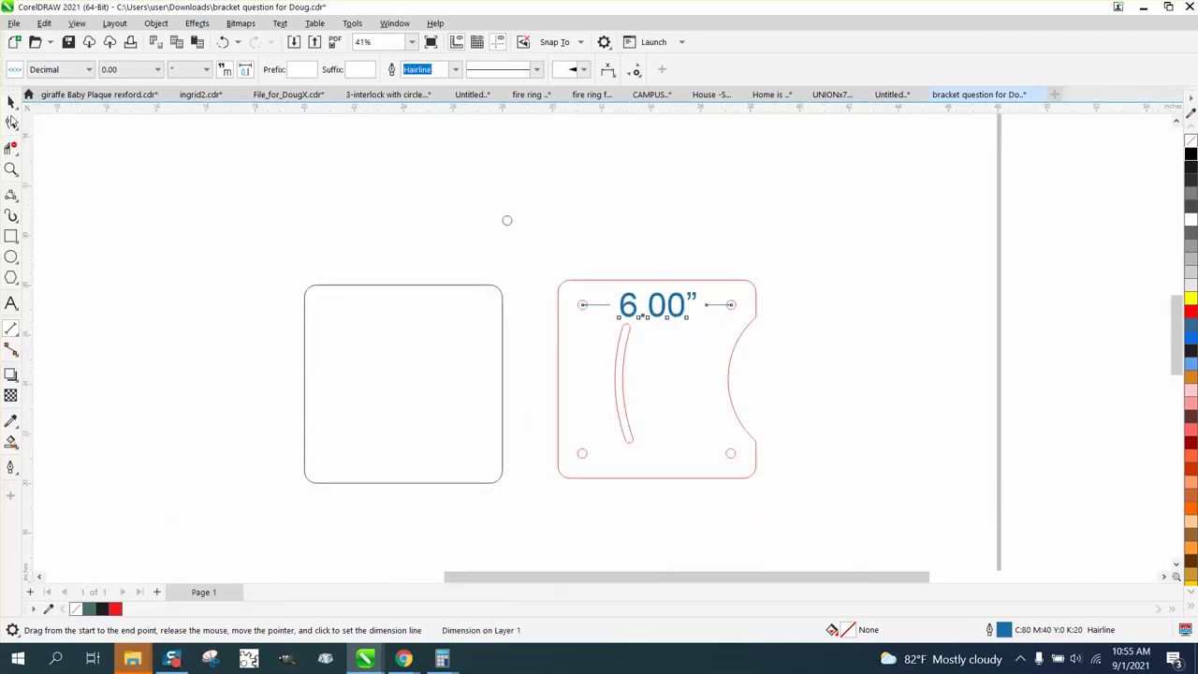
Step: Set the nudge distance to 6 inches
{"action": "left_click", "coordinate": [11, 103]}
{"action": "left_click", "coordinate": [478, 200]}
{"action": "left_click_drag", "start_coordinate": [481, 204], "coordinate": [516, 151]}
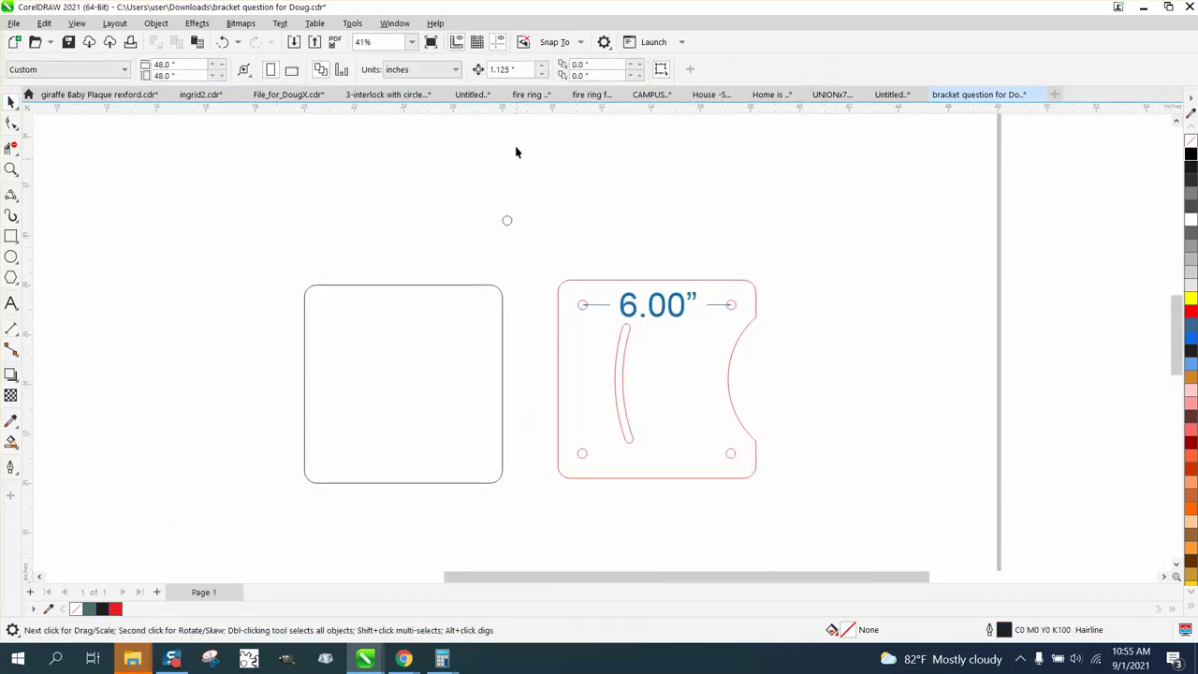
{"action": "left_click", "coordinate": [505, 69]}
{"action": "double_click", "coordinate": [505, 69]}
{"action": "type", "text": "6"}
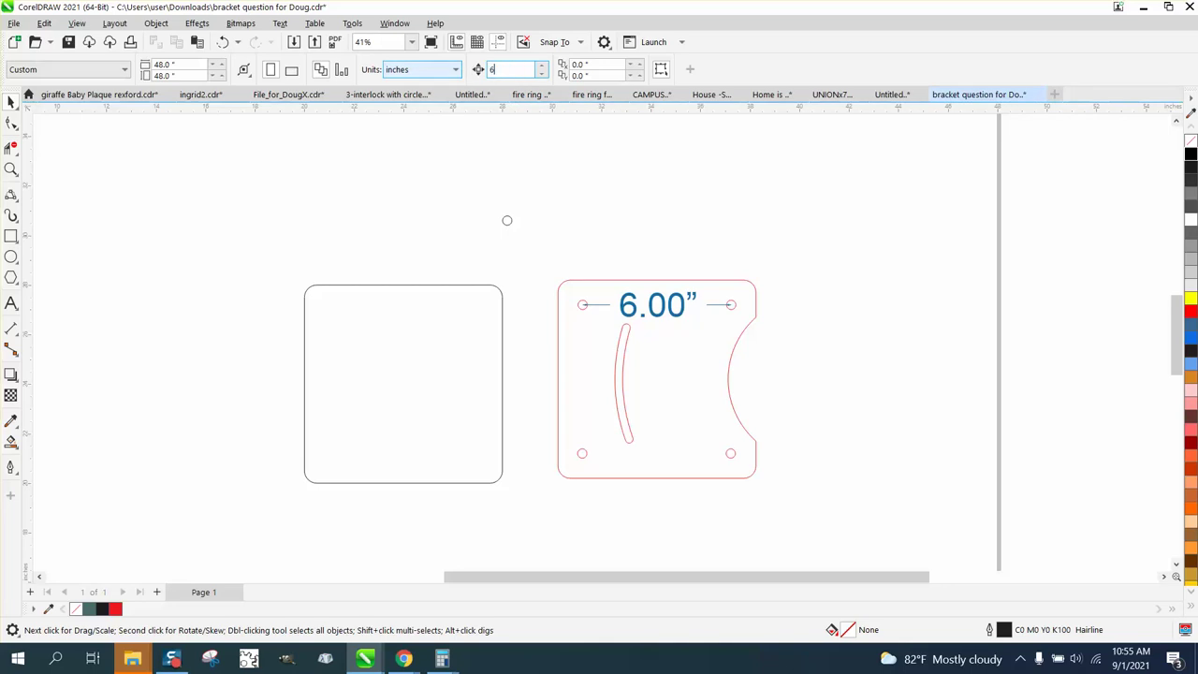
{"action": "key", "text": "Return"}
Step: Duplicate the small circle, nudge the copy 6 inches right, and shift the pair slightly
{"action": "left_click", "coordinate": [506, 220]}
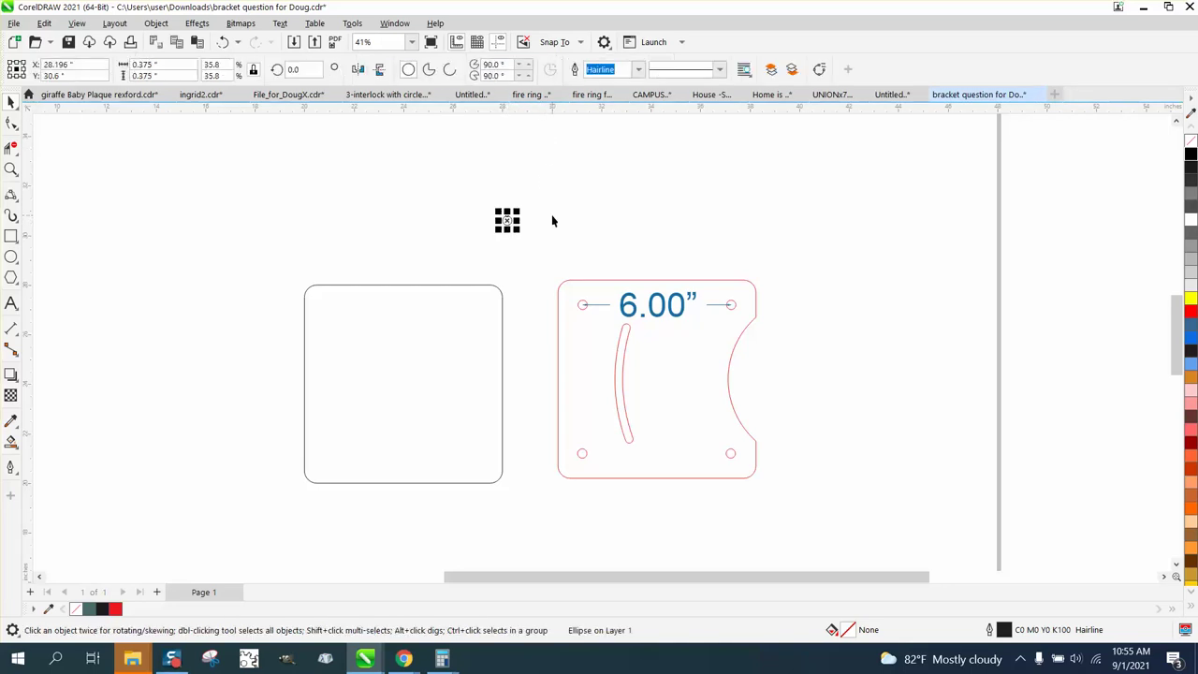
{"action": "key", "text": "KP_Add"}
{"action": "key", "text": "Right"}
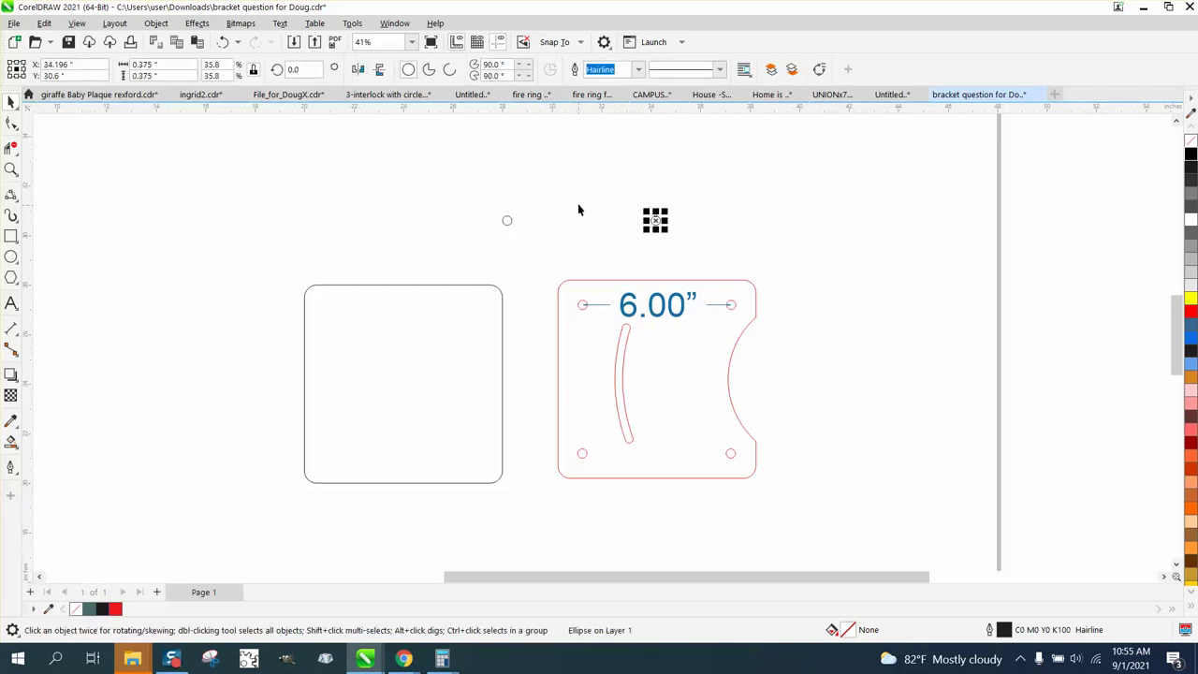
{"action": "scroll", "coordinate": [477, 184], "scroll_direction": "up", "scroll_amount": 1}
{"action": "left_click_drag", "start_coordinate": [476, 187], "coordinate": [705, 283]}
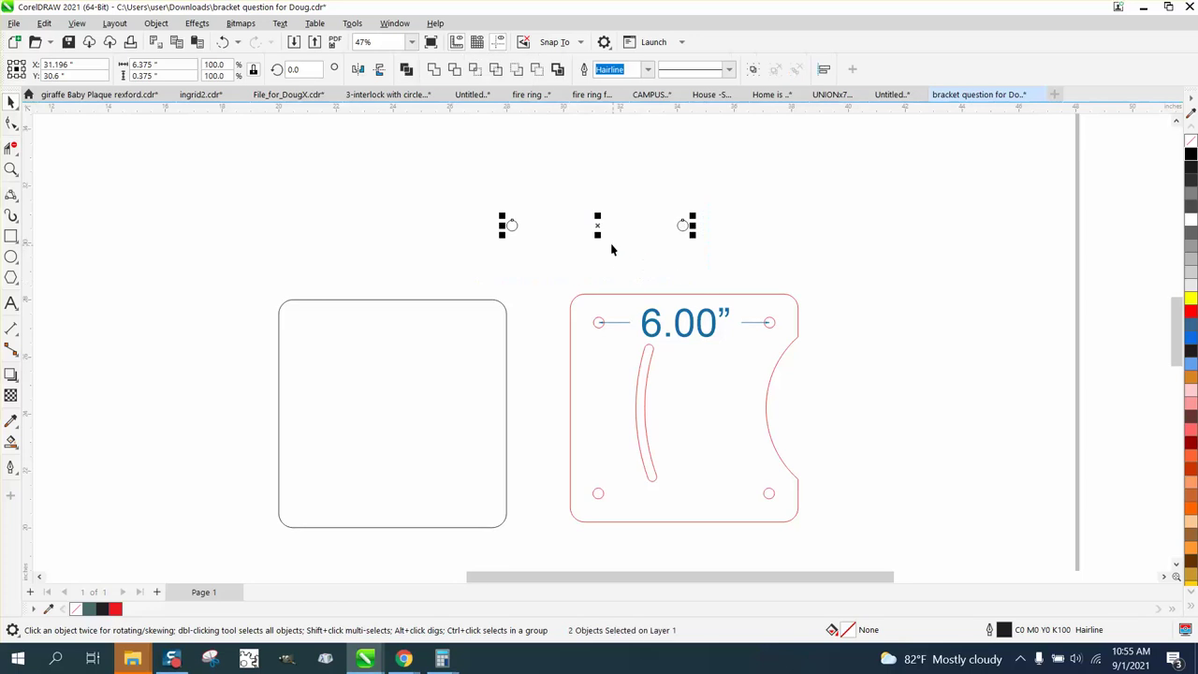
{"action": "left_click_drag", "start_coordinate": [599, 227], "coordinate": [641, 244]}
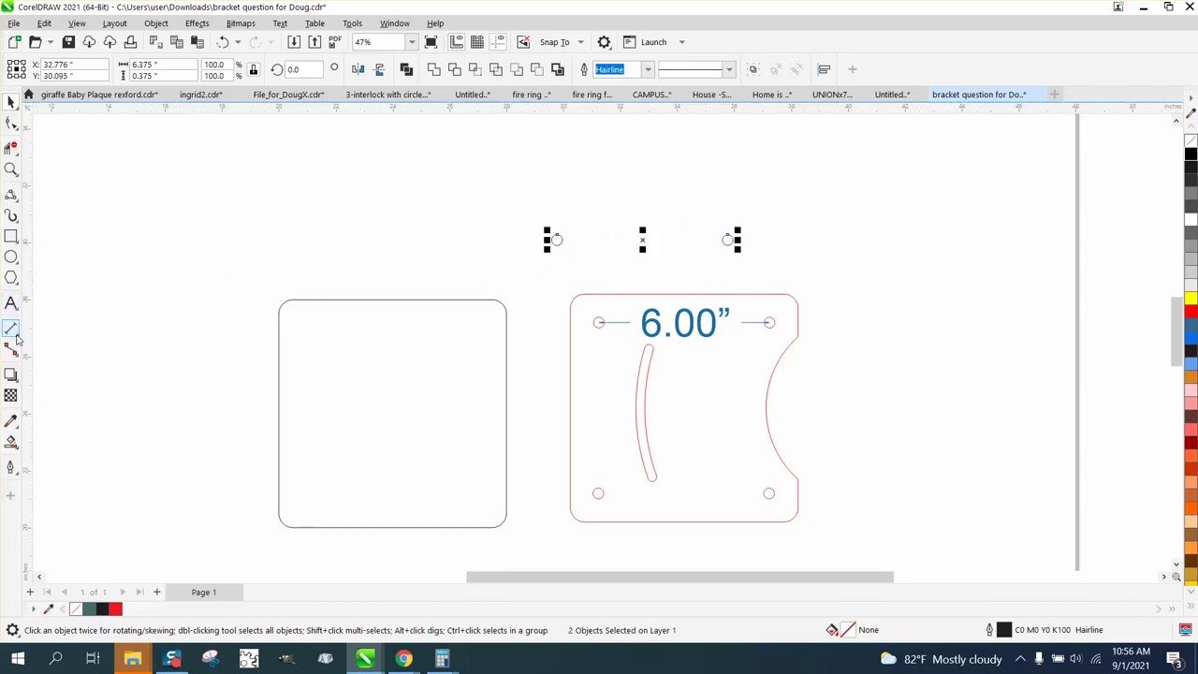
Step: Start a vertical dimension between the left holes, cancel it, and select the two circles
{"action": "left_click", "coordinate": [16, 341]}
{"action": "left_click", "coordinate": [61, 335]}
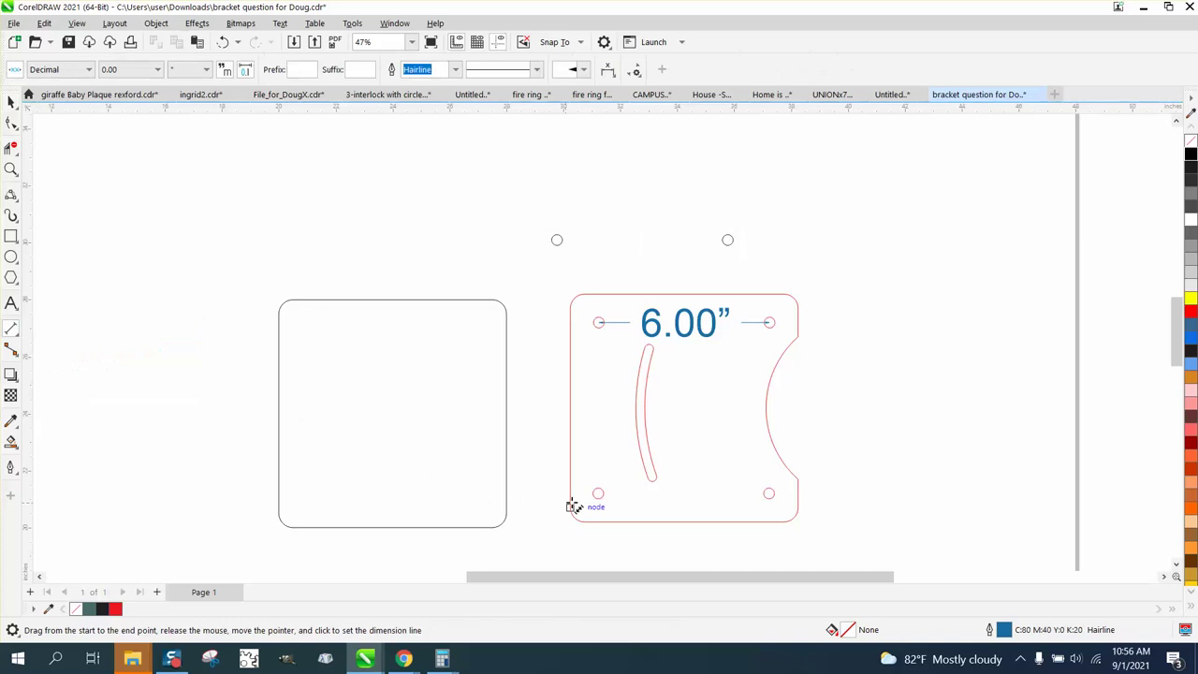
{"action": "left_click_drag", "start_coordinate": [598, 493], "coordinate": [599, 324]}
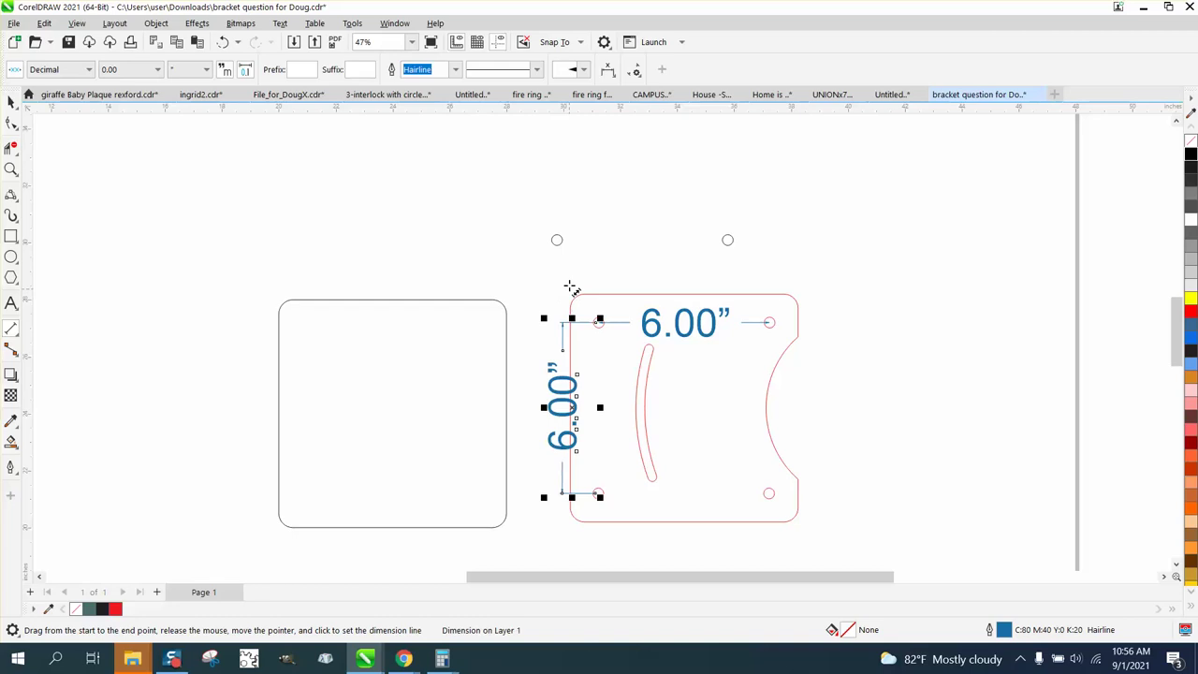
{"action": "key", "text": "Escape"}
{"action": "left_click", "coordinate": [11, 101]}
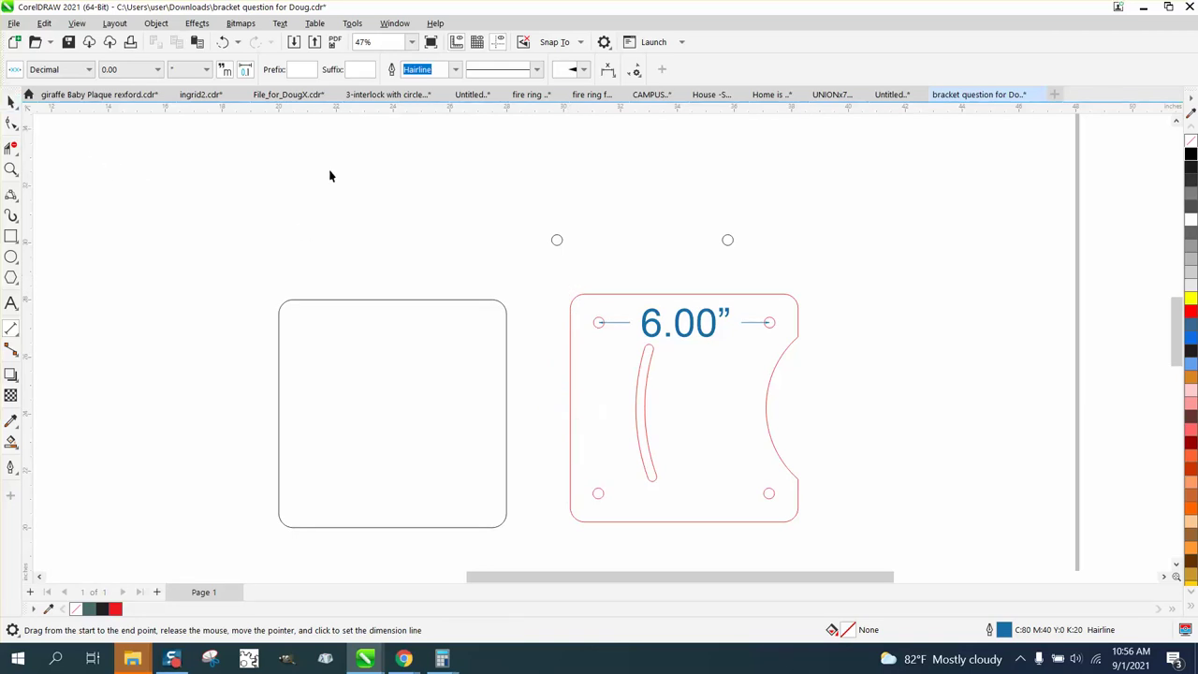
{"action": "left_click_drag", "start_coordinate": [766, 279], "coordinate": [758, 280]}
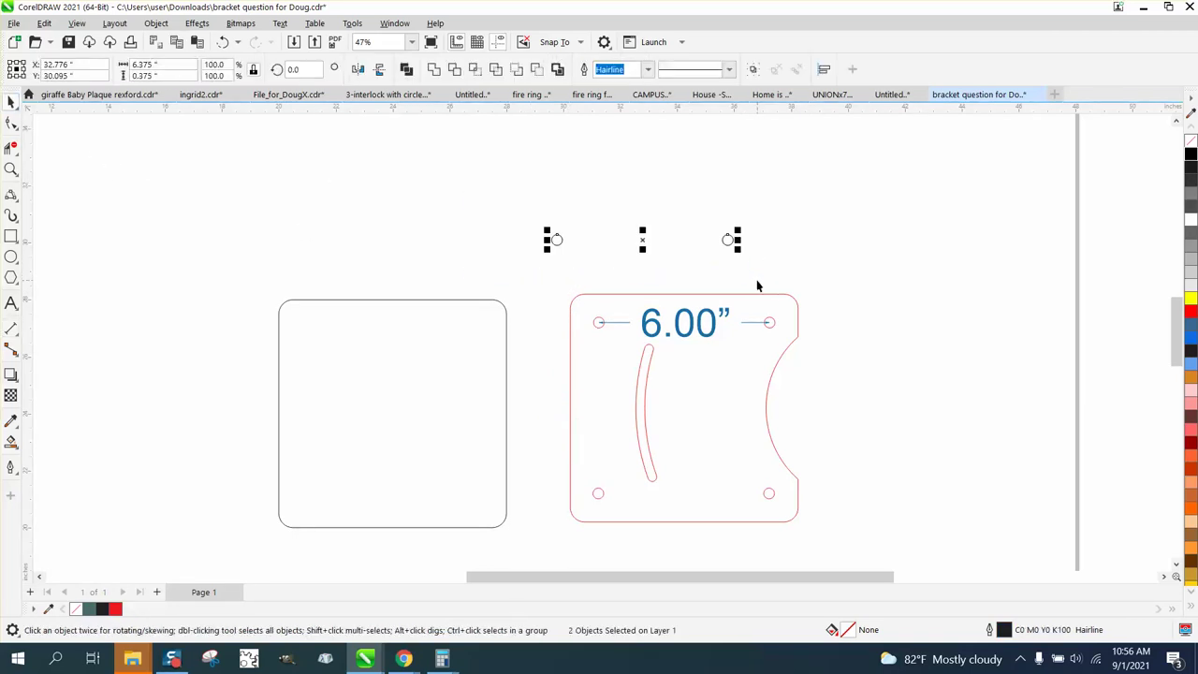
Step: Group the four circles, centre them on the new square, and delete the 6.00" dimension
{"action": "scroll", "coordinate": [758, 318], "scroll_direction": "down", "scroll_amount": 3}
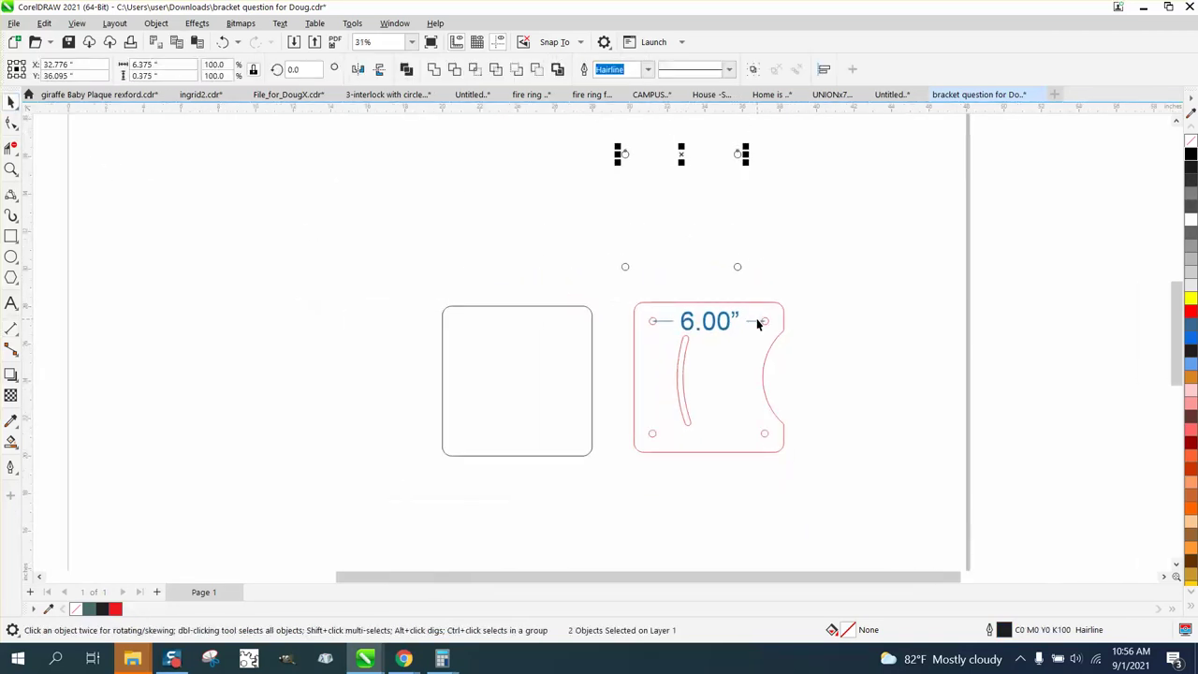
{"action": "left_click_drag", "start_coordinate": [588, 138], "coordinate": [805, 299]}
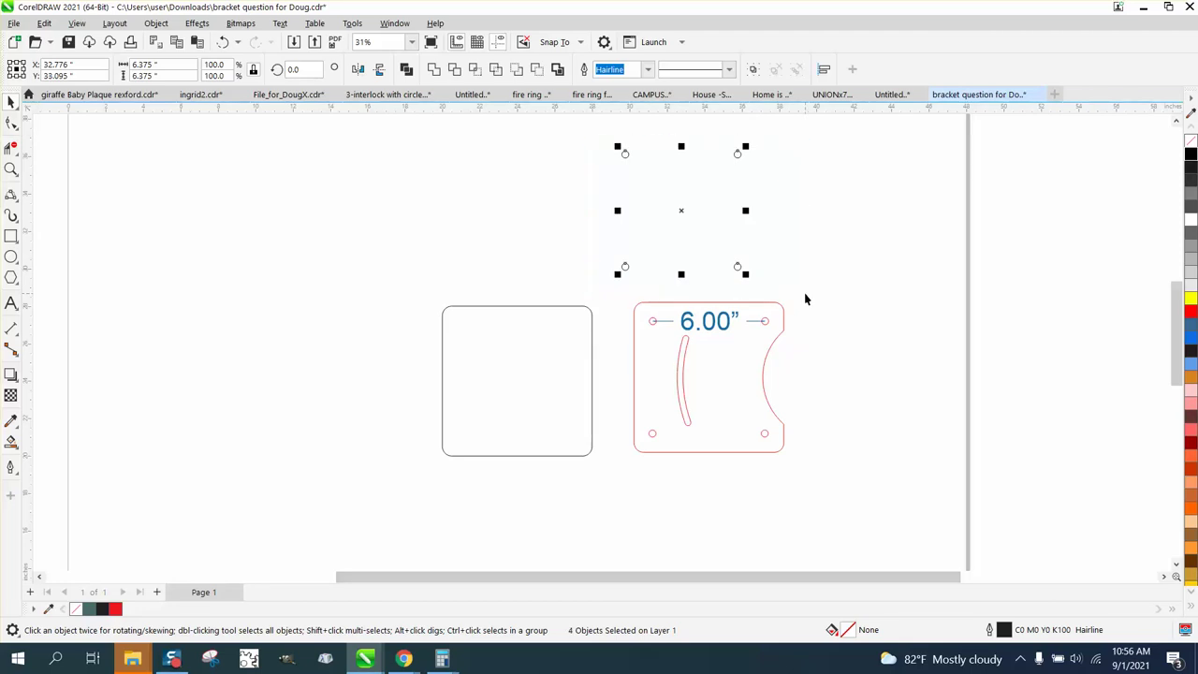
{"action": "key", "text": "ctrl+g"}
{"action": "key", "text": "p"}
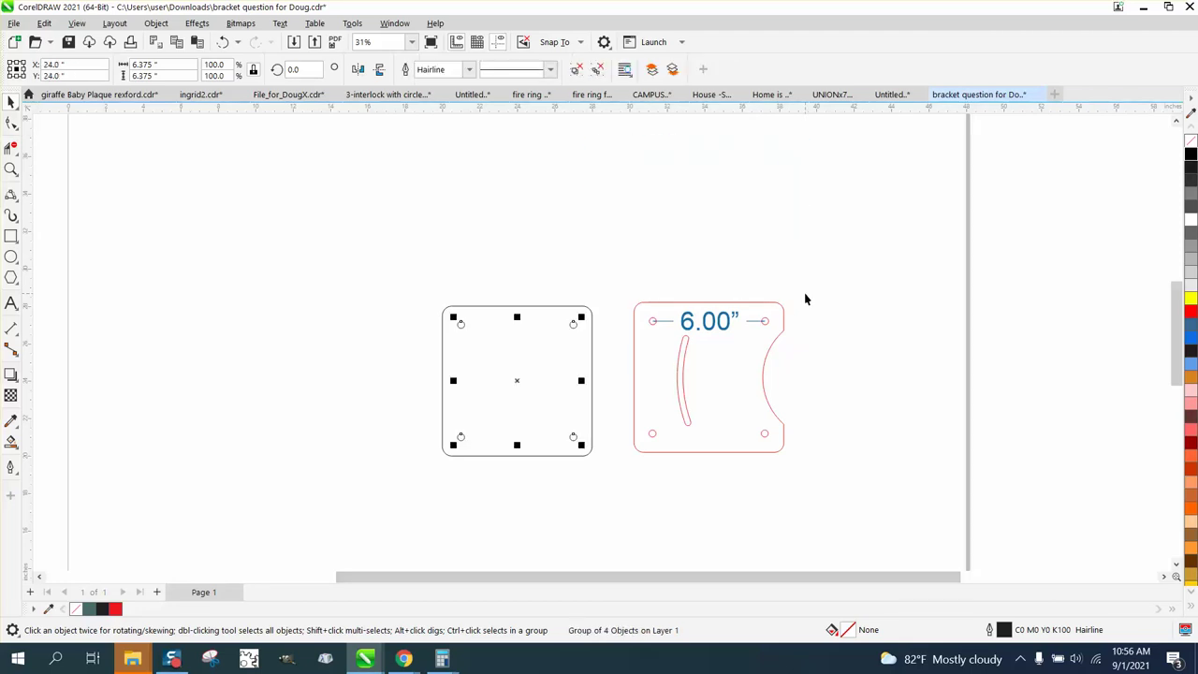
{"action": "left_click", "coordinate": [613, 256]}
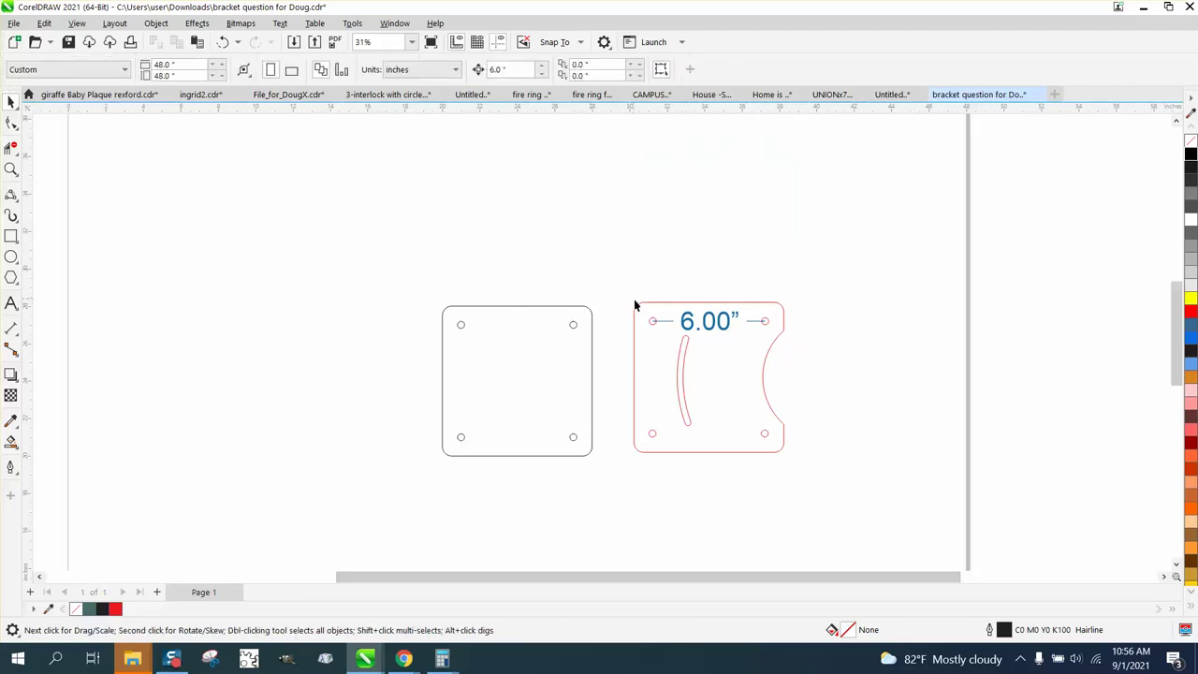
{"action": "left_click", "coordinate": [684, 321]}
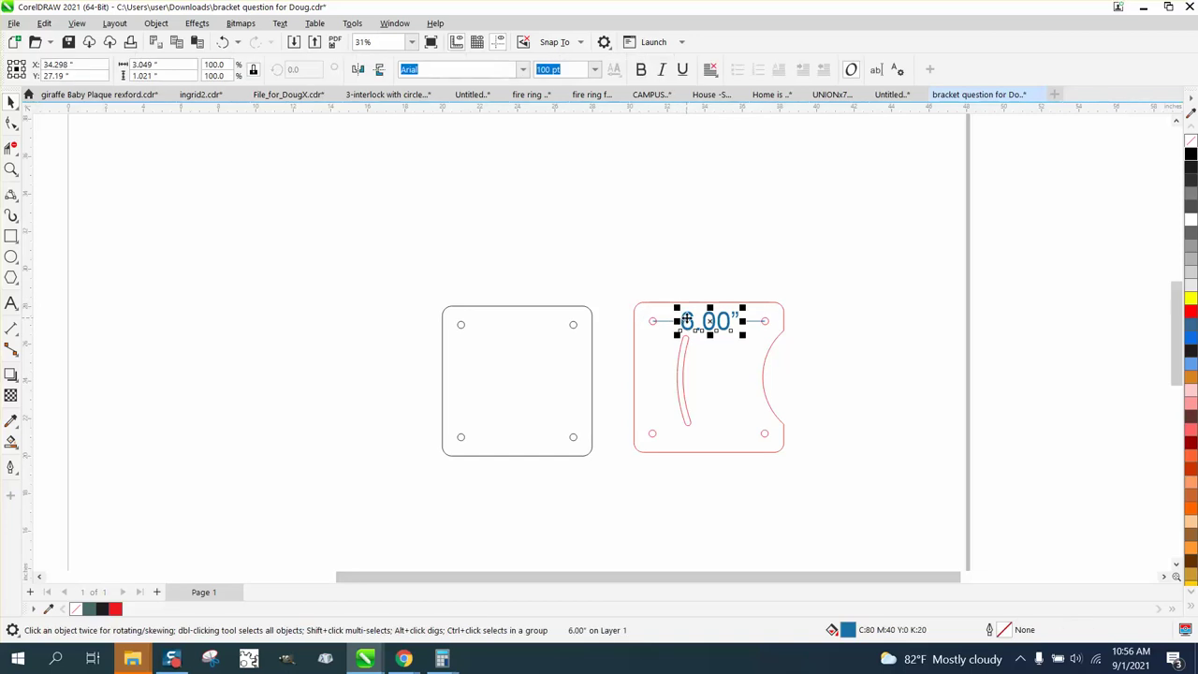
{"action": "key", "text": "Delete"}
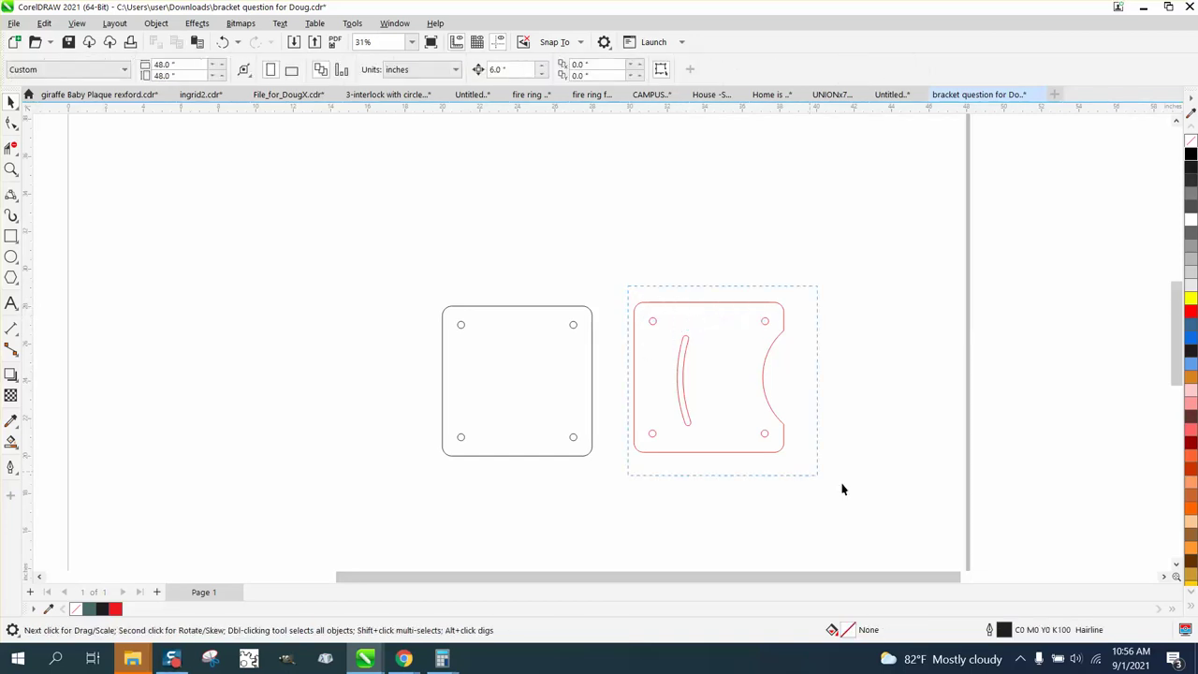
Step: Group the original bracket's six parts, overlay it to compare, then nudge it right
{"action": "left_click_drag", "start_coordinate": [841, 489], "coordinate": [847, 486]}
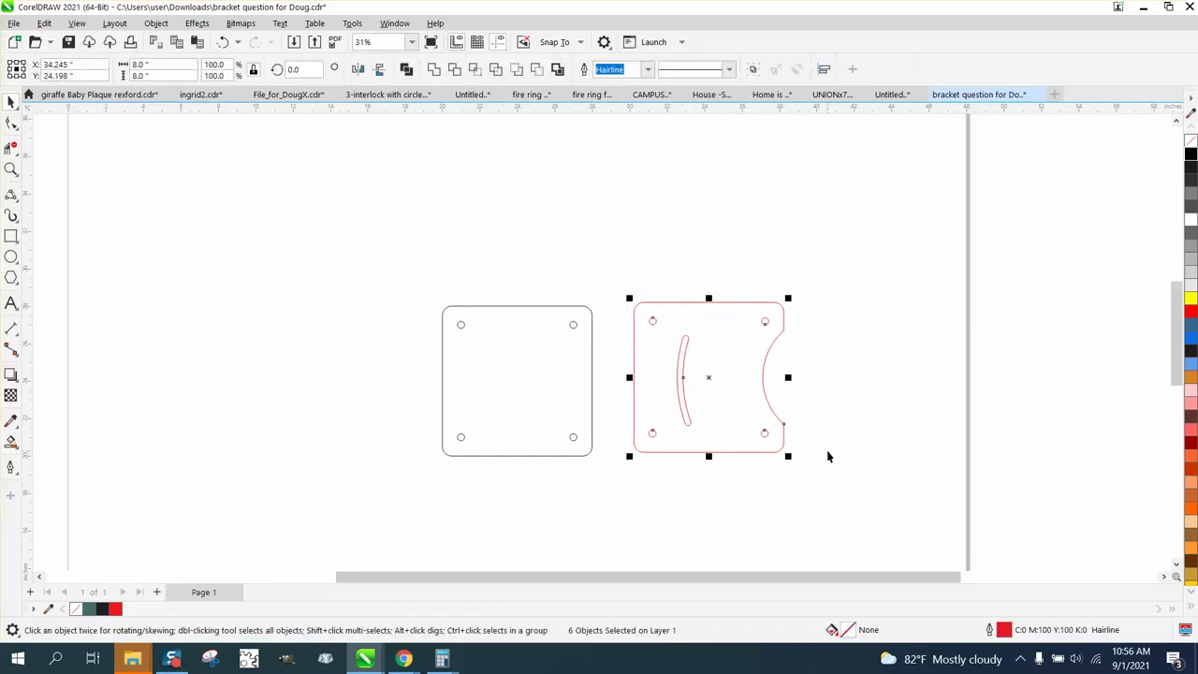
{"action": "key", "text": "ctrl+g"}
{"action": "key", "text": "p"}
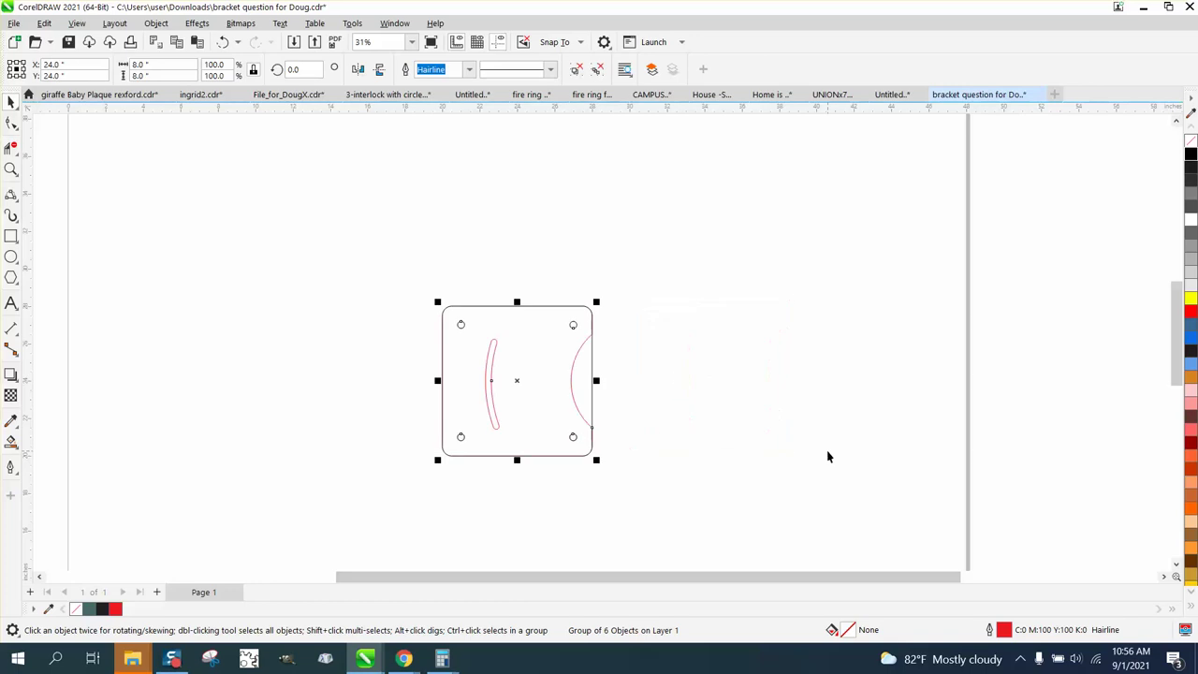
{"action": "left_click", "coordinate": [11, 168]}
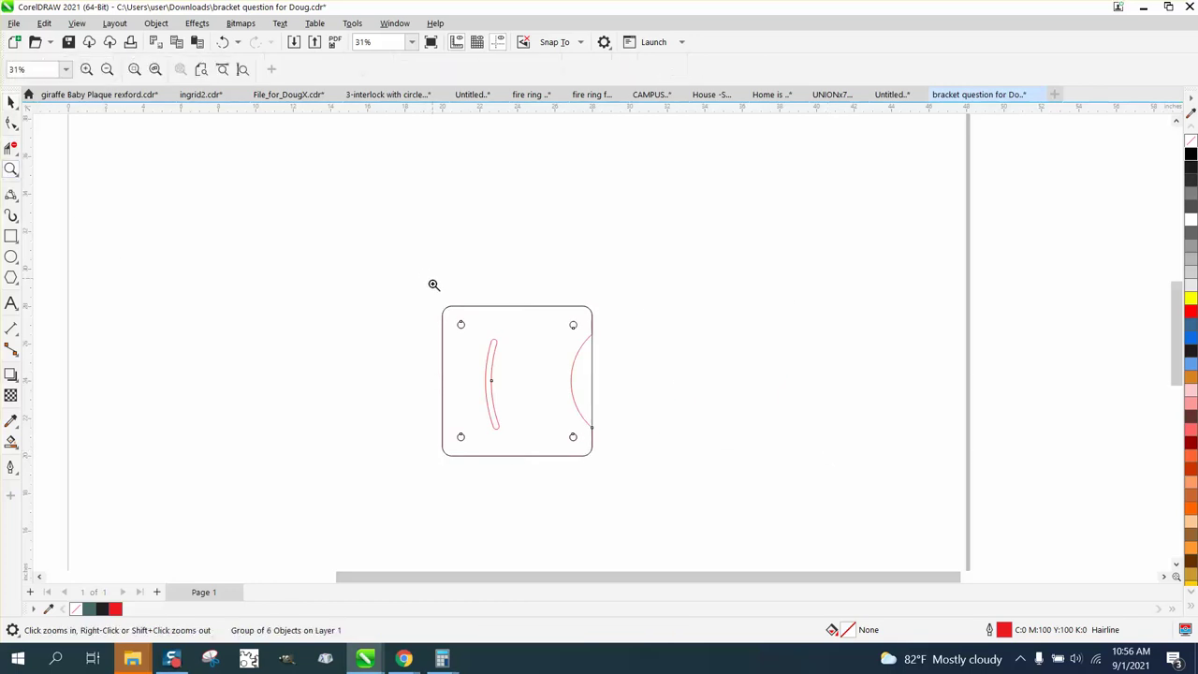
{"action": "left_click_drag", "start_coordinate": [435, 285], "coordinate": [584, 375]}
{"action": "right_click", "coordinate": [570, 349]}
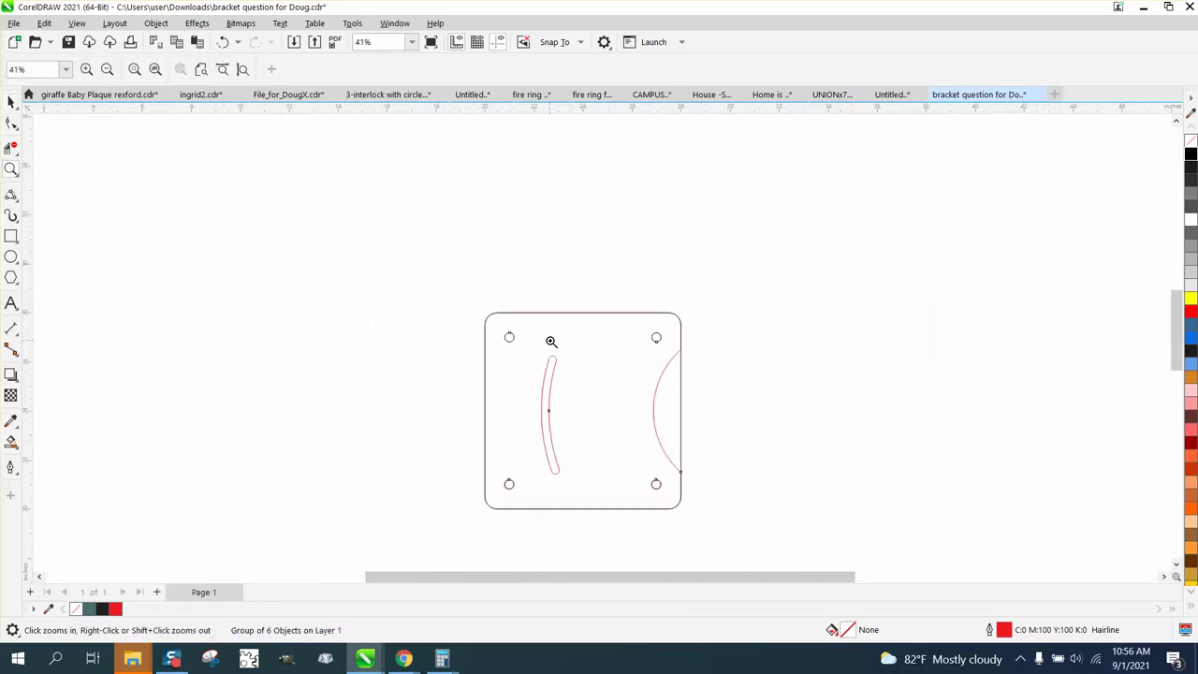
{"action": "left_click", "coordinate": [12, 101]}
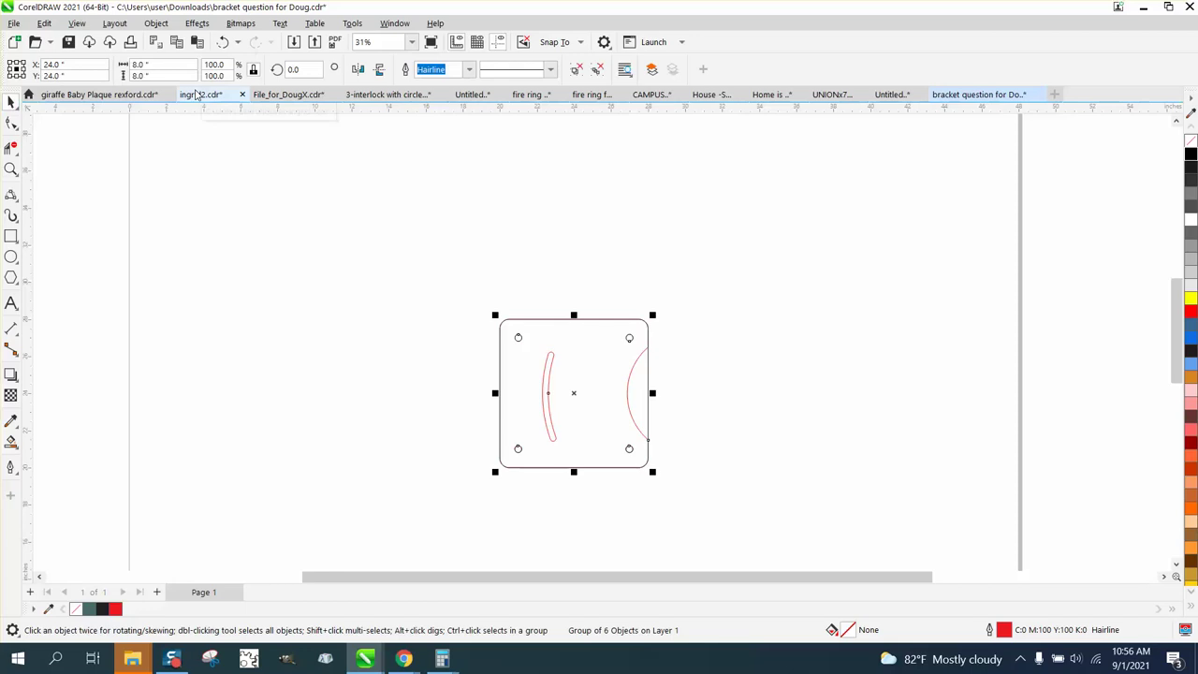
{"action": "key", "text": "Right"}
{"action": "key", "text": "Right"}
{"action": "key", "text": "Right"}
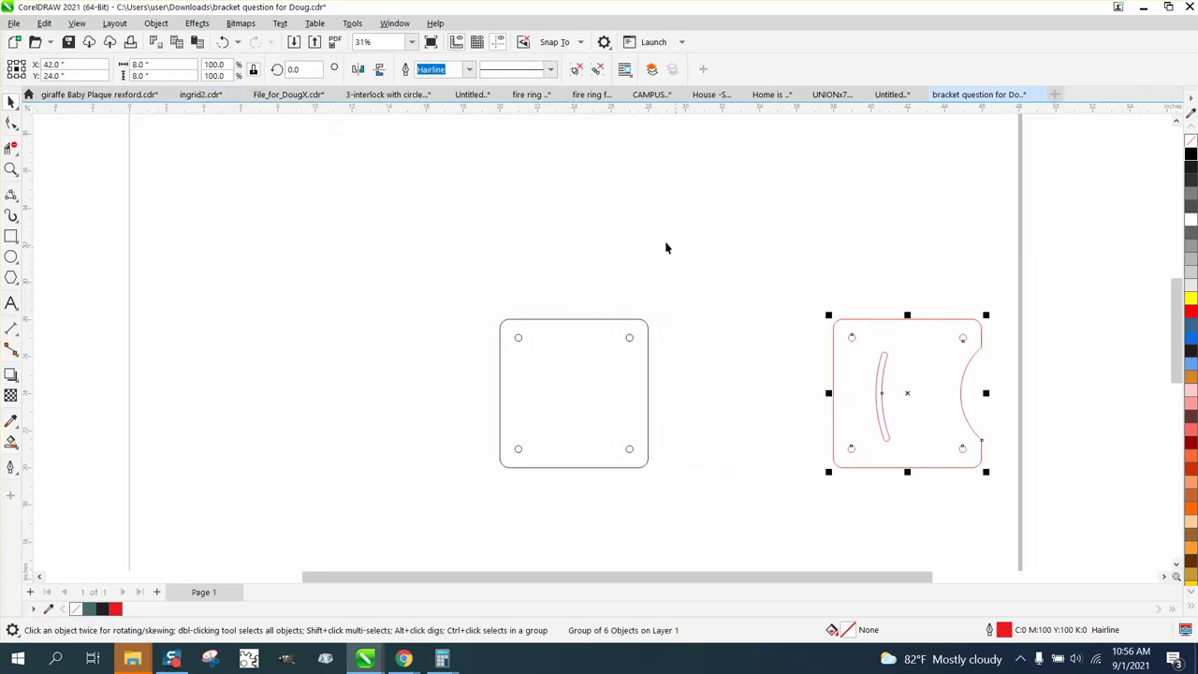
Step: Zoom in on the red bracket and place vertical guidelines at the slot's top node and leftmost edge
{"action": "left_click", "coordinate": [11, 169]}
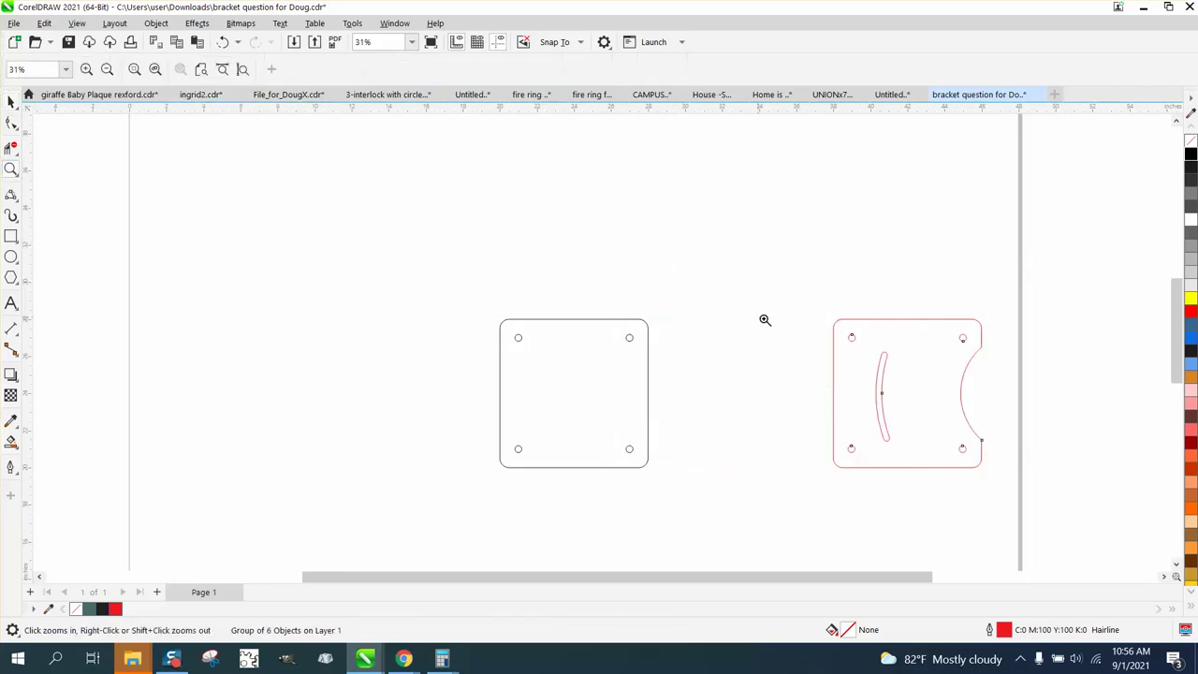
{"action": "left_click_drag", "start_coordinate": [800, 295], "coordinate": [1012, 507]}
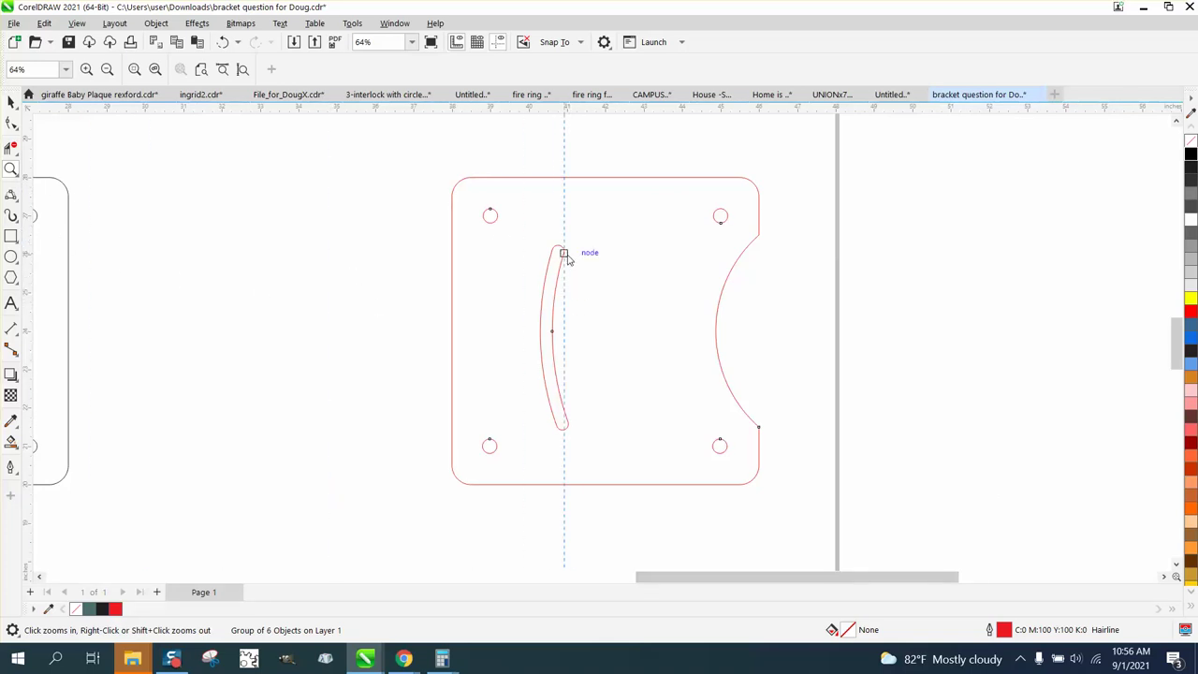
{"action": "left_click_drag", "start_coordinate": [565, 255], "coordinate": [564, 254]}
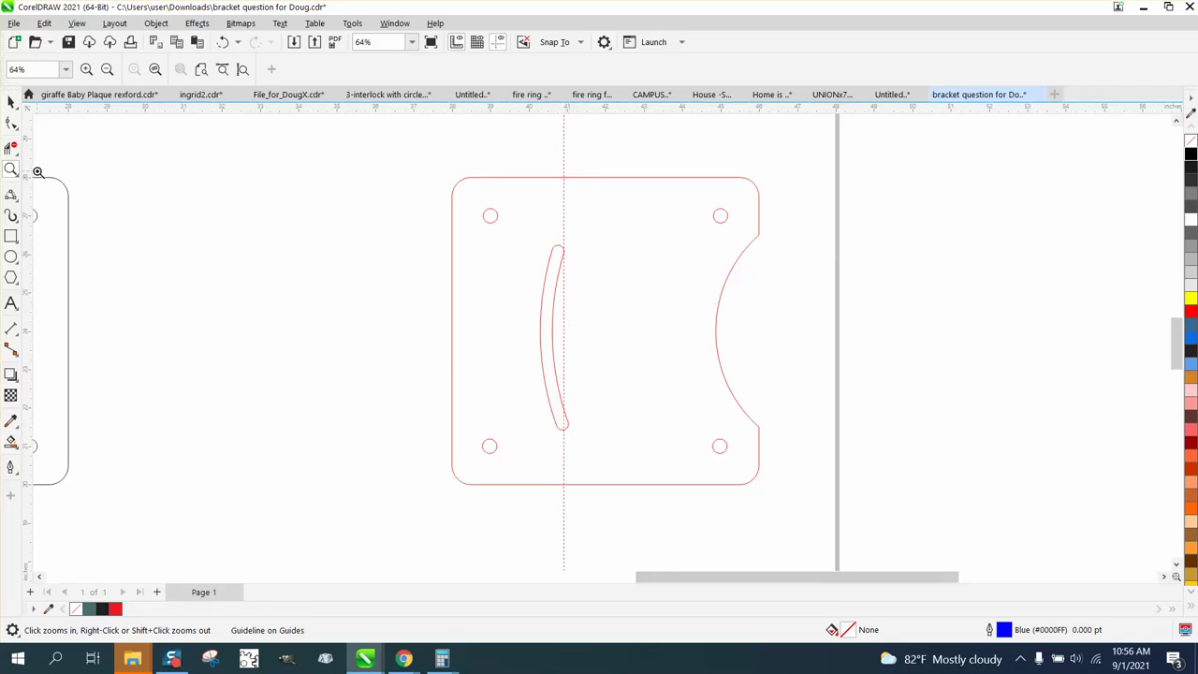
{"action": "left_click_drag", "start_coordinate": [31, 173], "coordinate": [336, 291]}
{"action": "left_click_drag", "start_coordinate": [543, 347], "coordinate": [539, 349]}
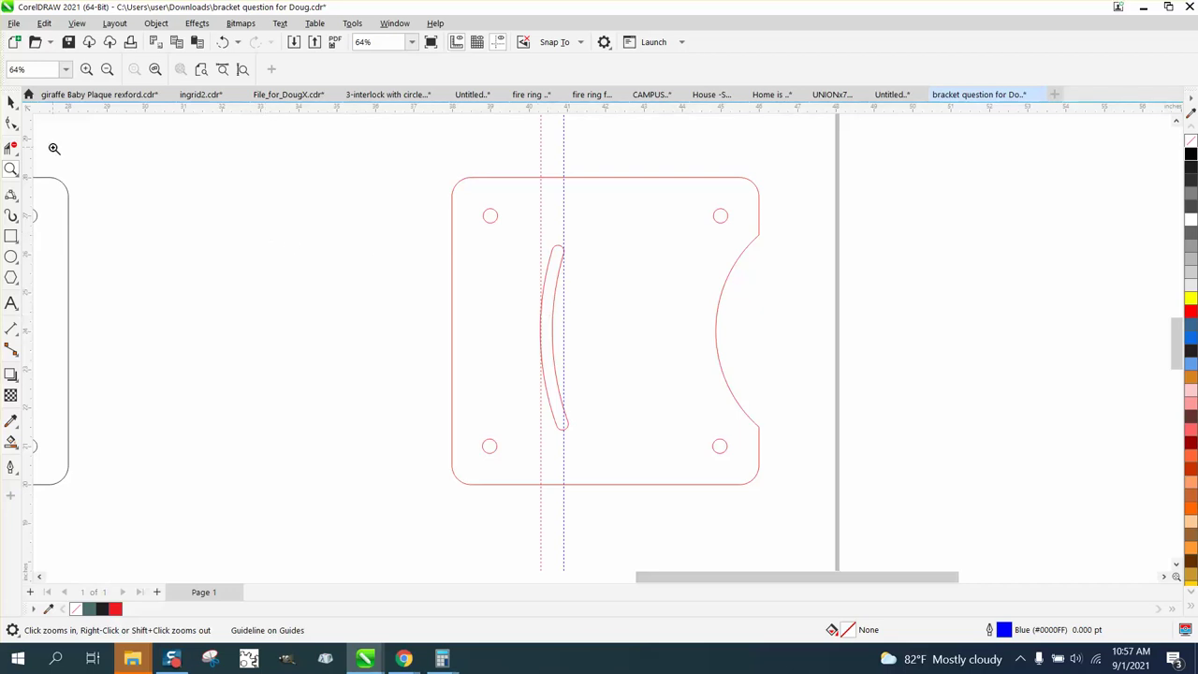
{"action": "left_click", "coordinate": [12, 103]}
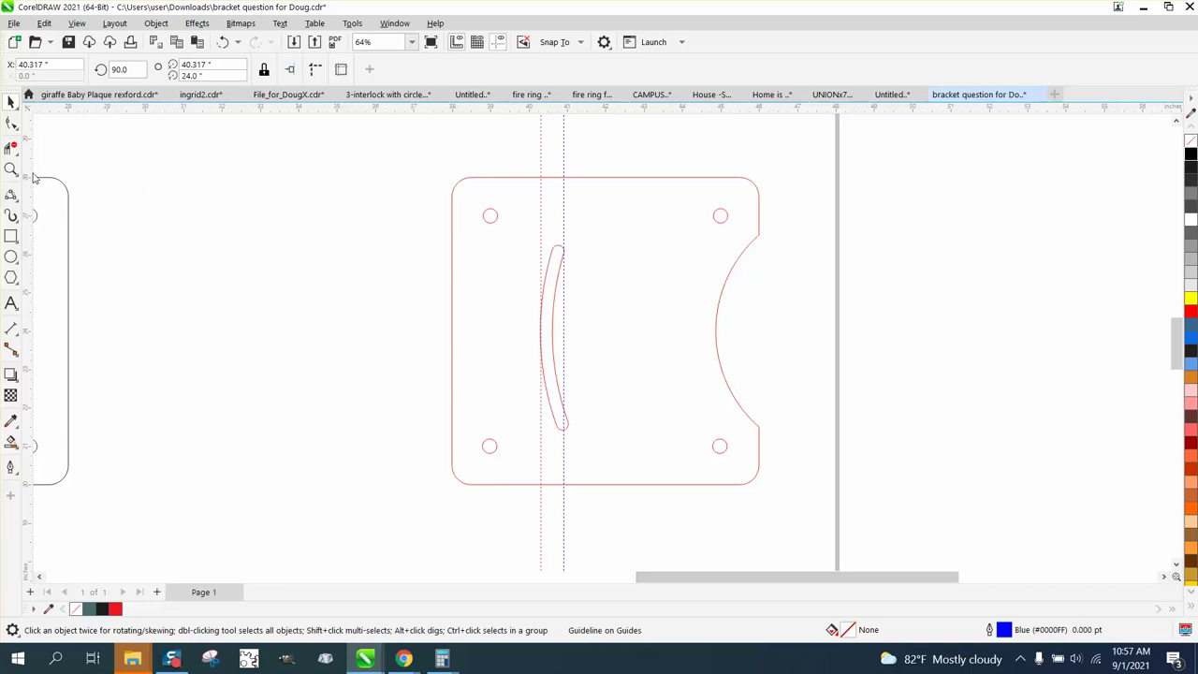
{"action": "left_click", "coordinate": [18, 335]}
{"action": "left_click", "coordinate": [77, 334]}
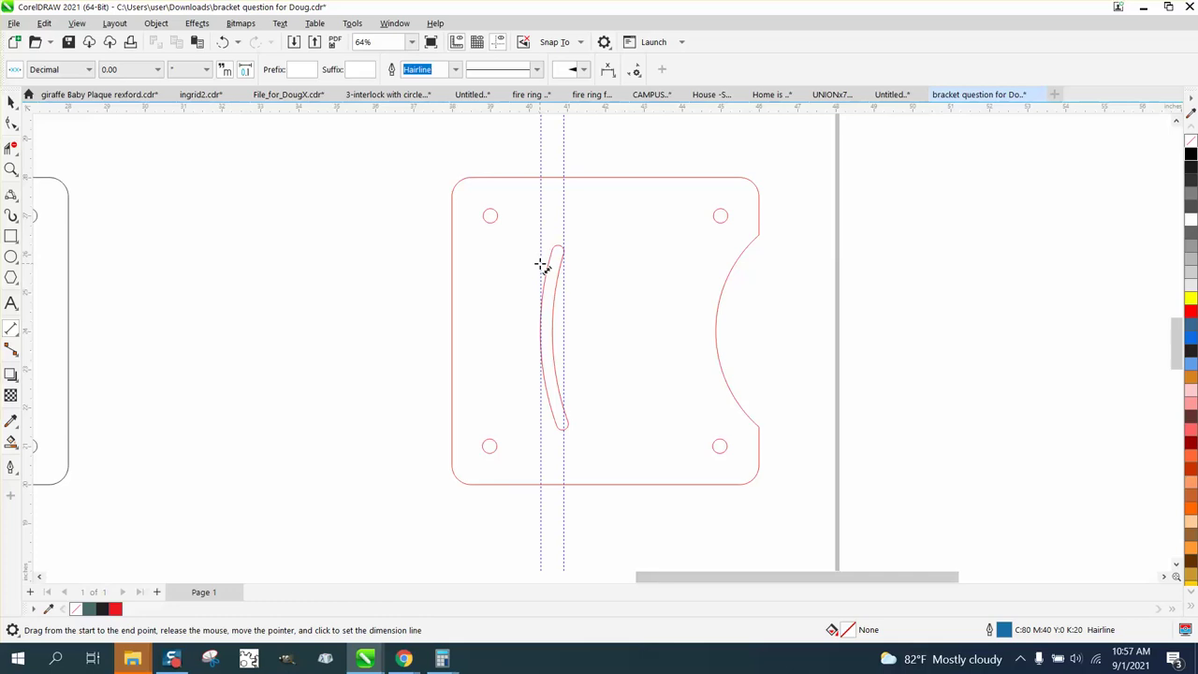
Step: Enable snapping to guidelines and add a 0.60" parallel dimension between the two slot guidelines
{"action": "left_click", "coordinate": [11, 101]}
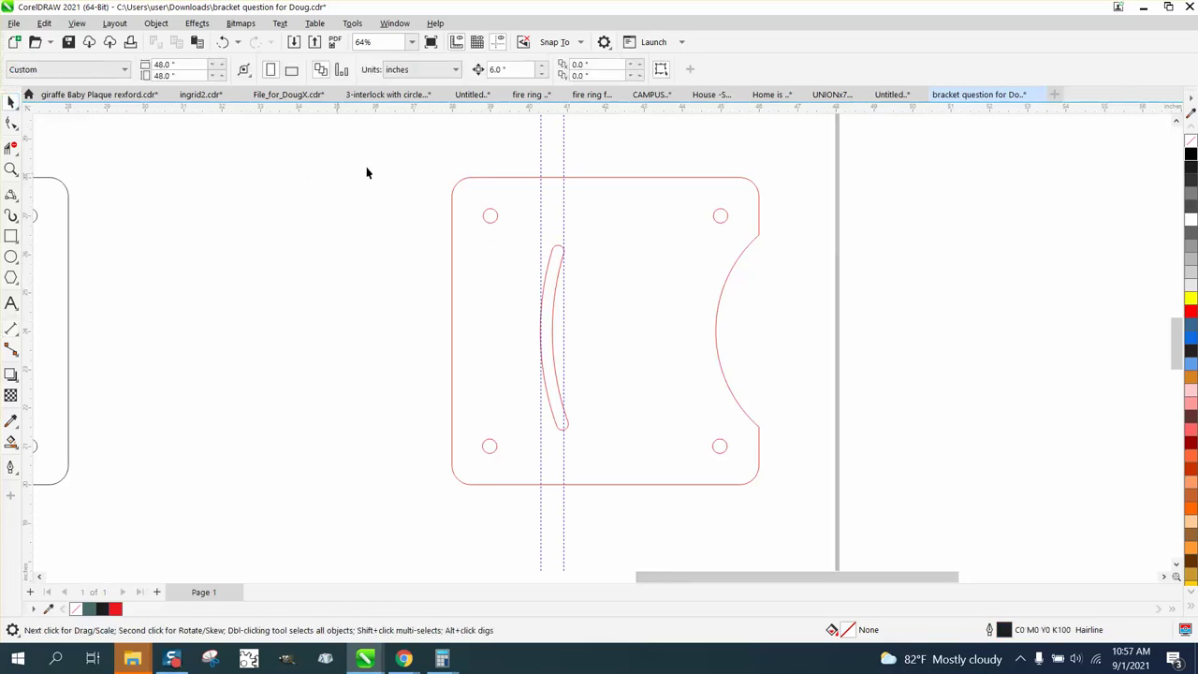
{"action": "left_click", "coordinate": [582, 43]}
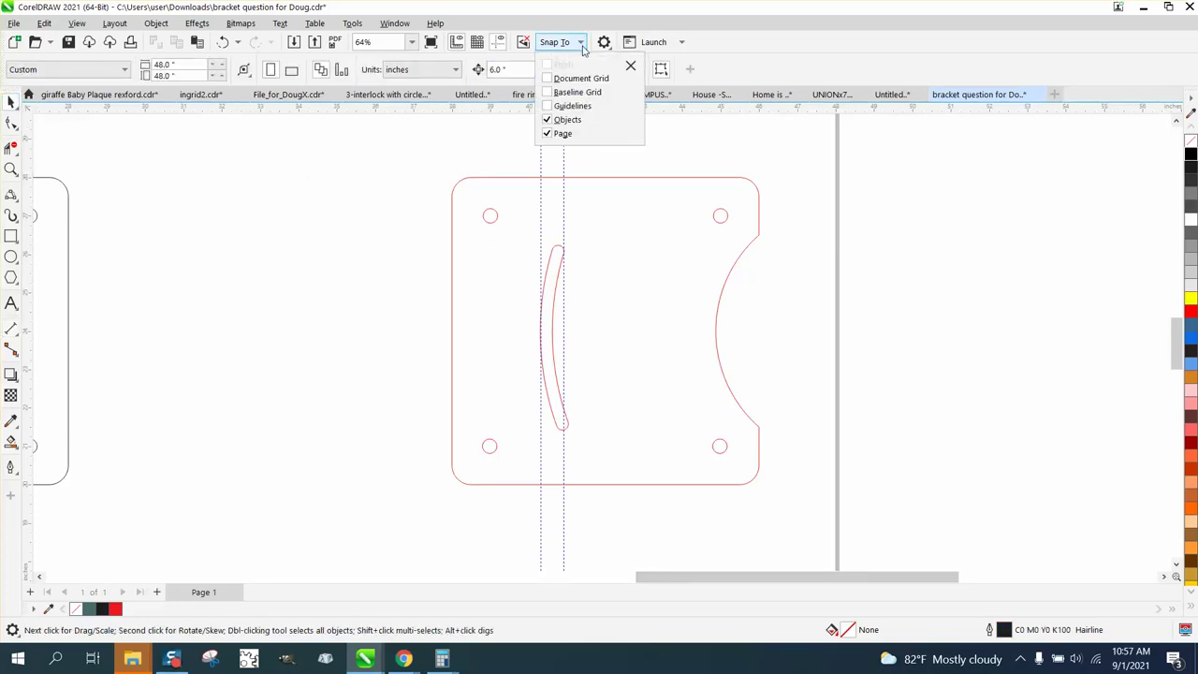
{"action": "left_click", "coordinate": [549, 106]}
{"action": "left_click", "coordinate": [242, 306]}
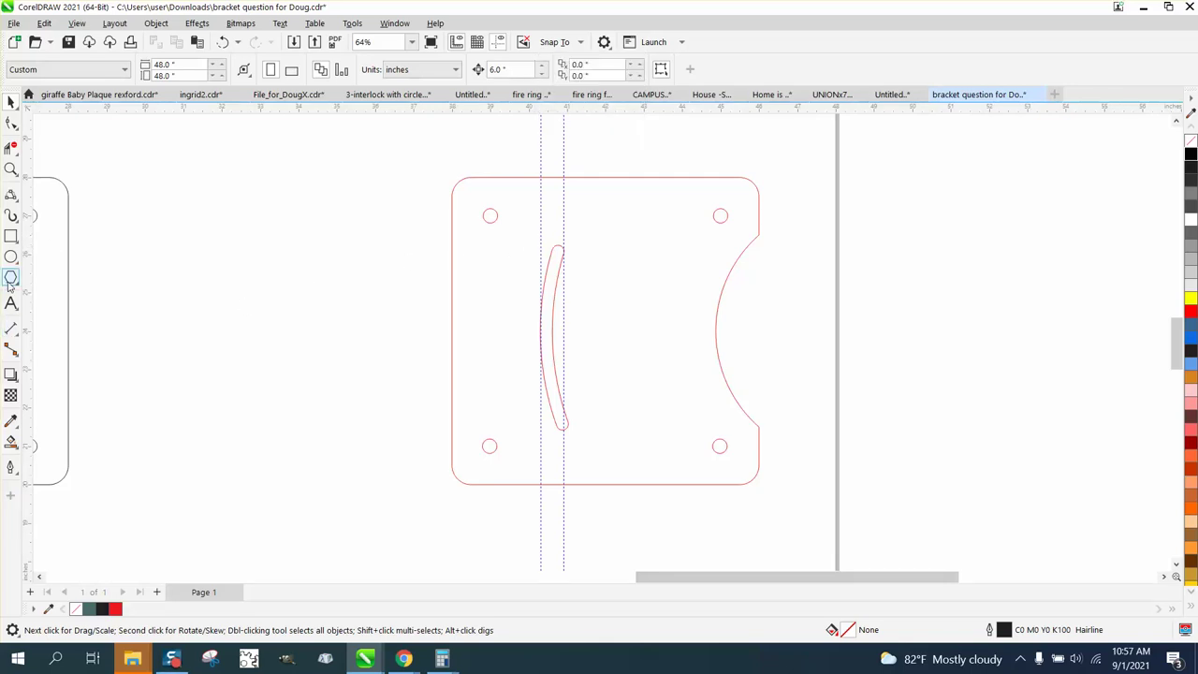
{"action": "left_click", "coordinate": [11, 329]}
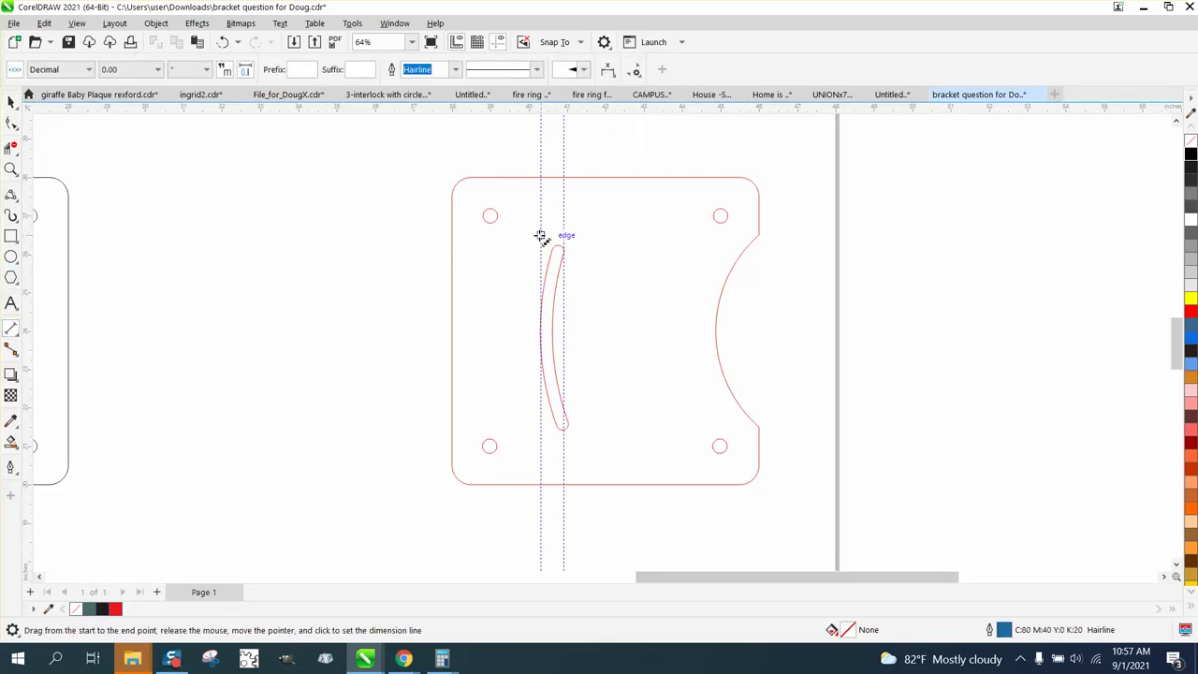
{"action": "left_click_drag", "start_coordinate": [541, 234], "coordinate": [561, 233]}
{"action": "left_click", "coordinate": [559, 223]}
{"action": "left_click", "coordinate": [13, 103]}
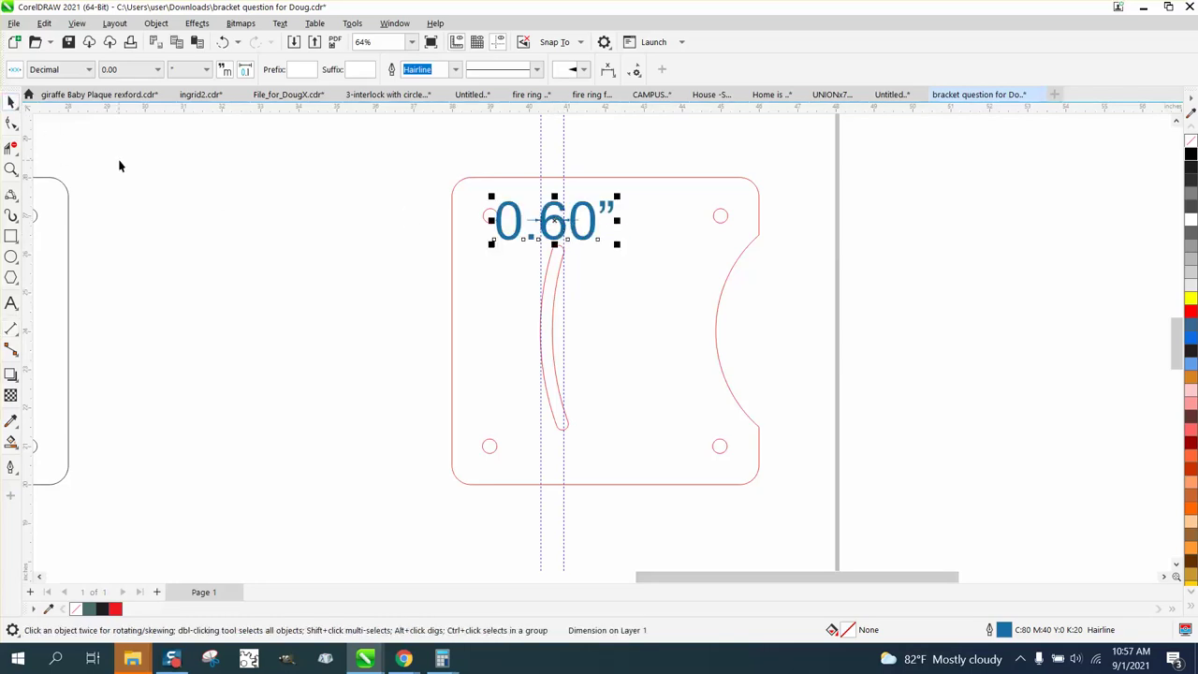
{"action": "left_click", "coordinate": [241, 242]}
{"action": "scroll", "coordinate": [245, 245], "scroll_direction": "down", "scroll_amount": 1}
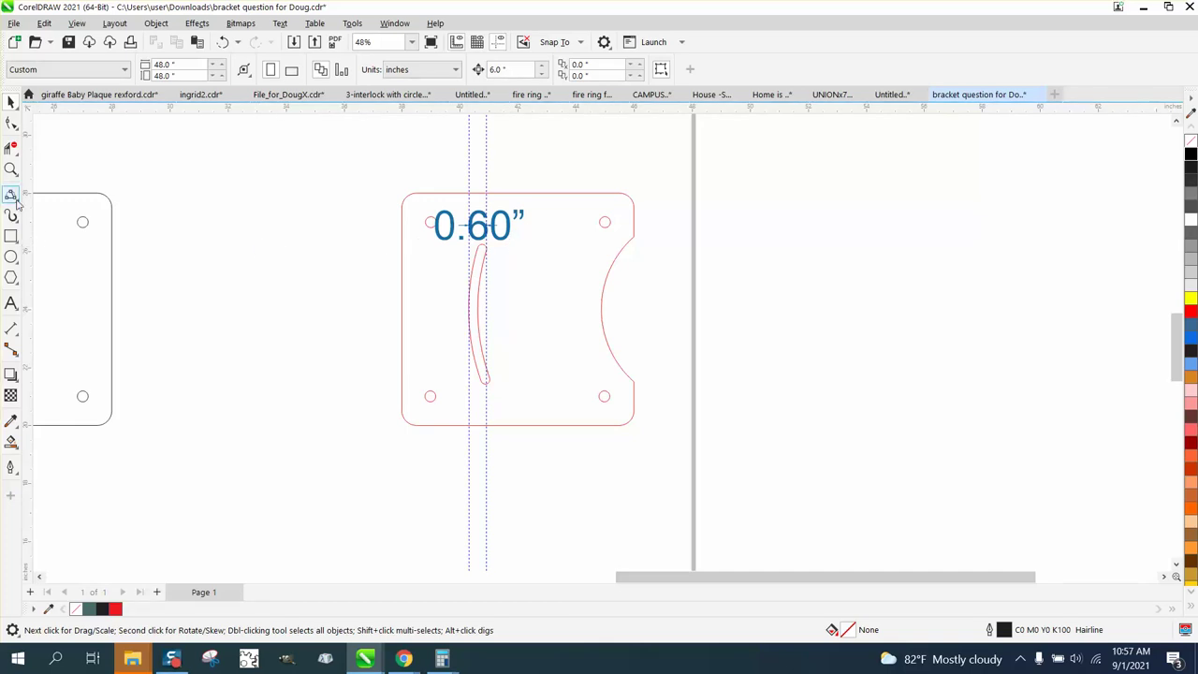
Step: Zoom in on the slot and add horizontal guidelines at its top and bottom ends
{"action": "left_click", "coordinate": [12, 168]}
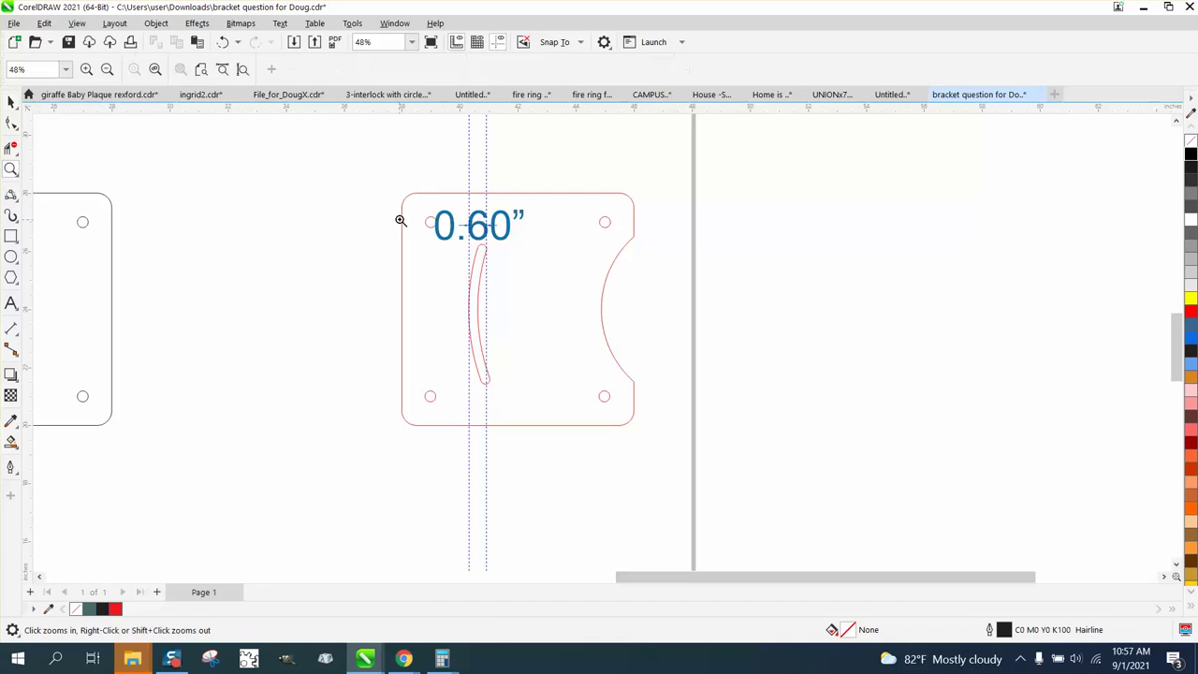
{"action": "left_click_drag", "start_coordinate": [399, 219], "coordinate": [723, 424]}
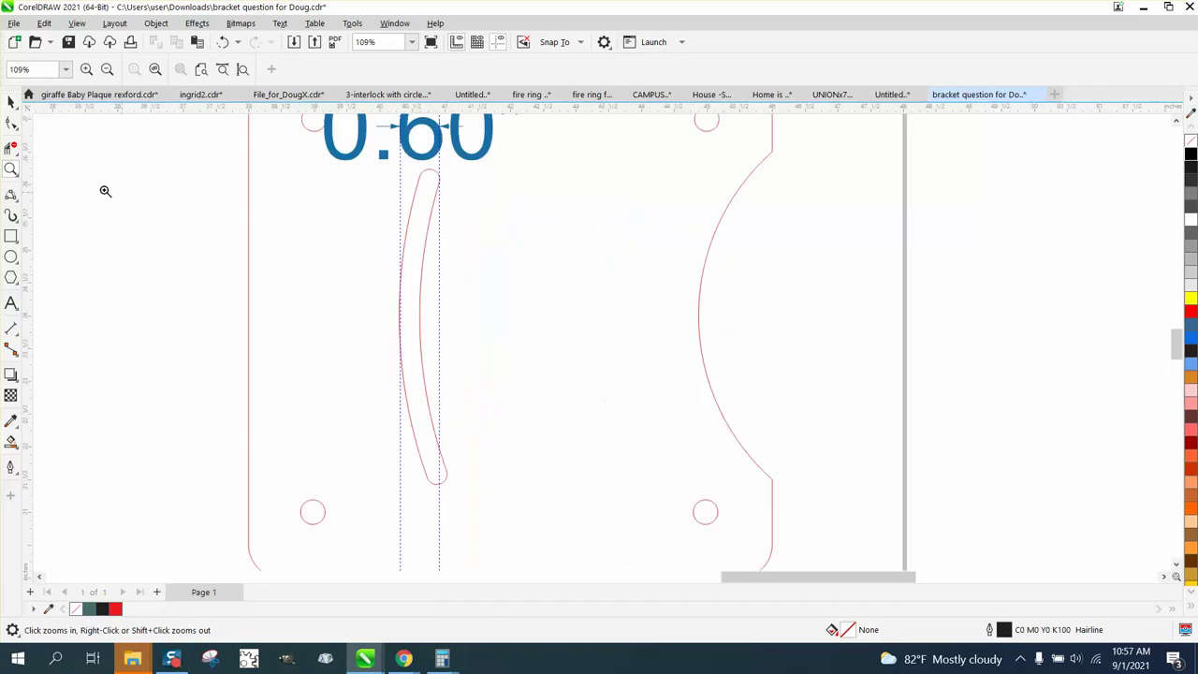
{"action": "left_click", "coordinate": [12, 194]}
{"action": "left_click", "coordinate": [65, 216]}
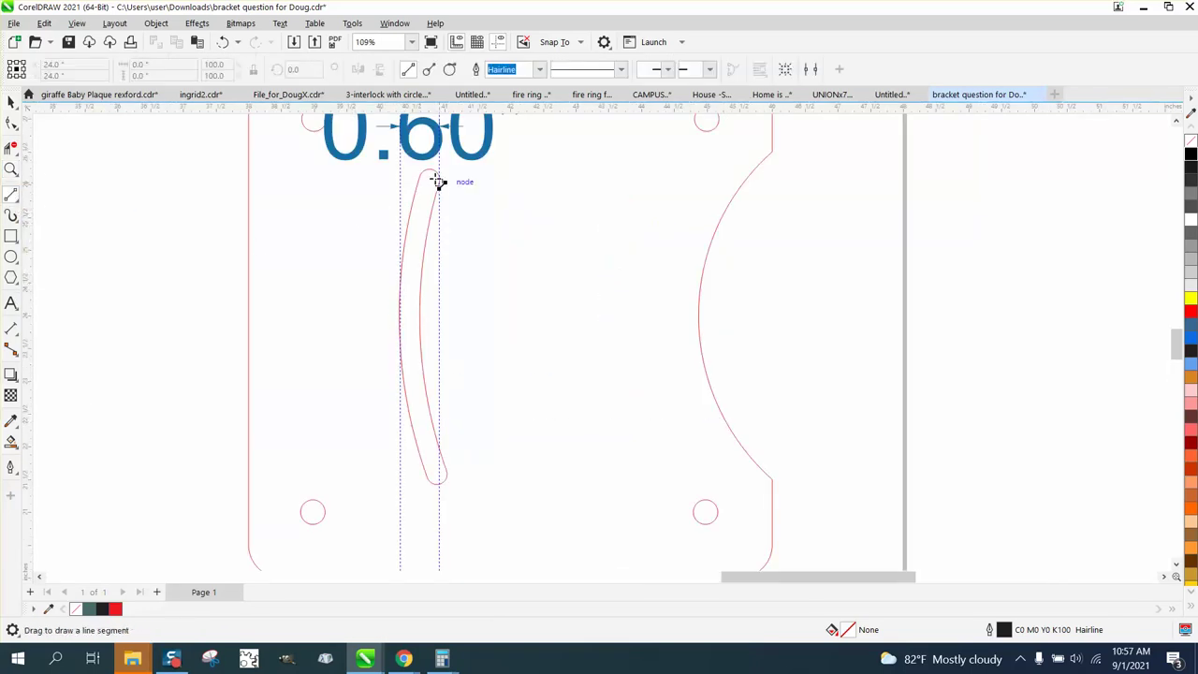
{"action": "left_click_drag", "start_coordinate": [431, 170], "coordinate": [382, 195]}
{"action": "left_click_drag", "start_coordinate": [525, 108], "coordinate": [463, 170]}
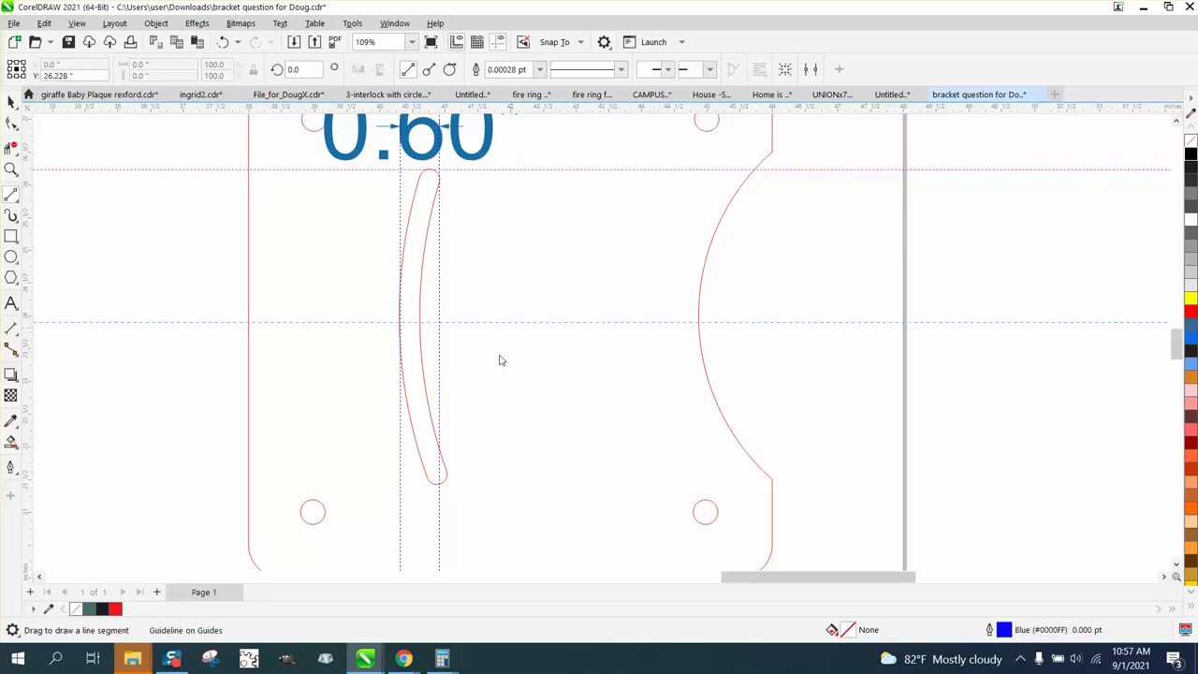
{"action": "left_click_drag", "start_coordinate": [441, 484], "coordinate": [440, 484]}
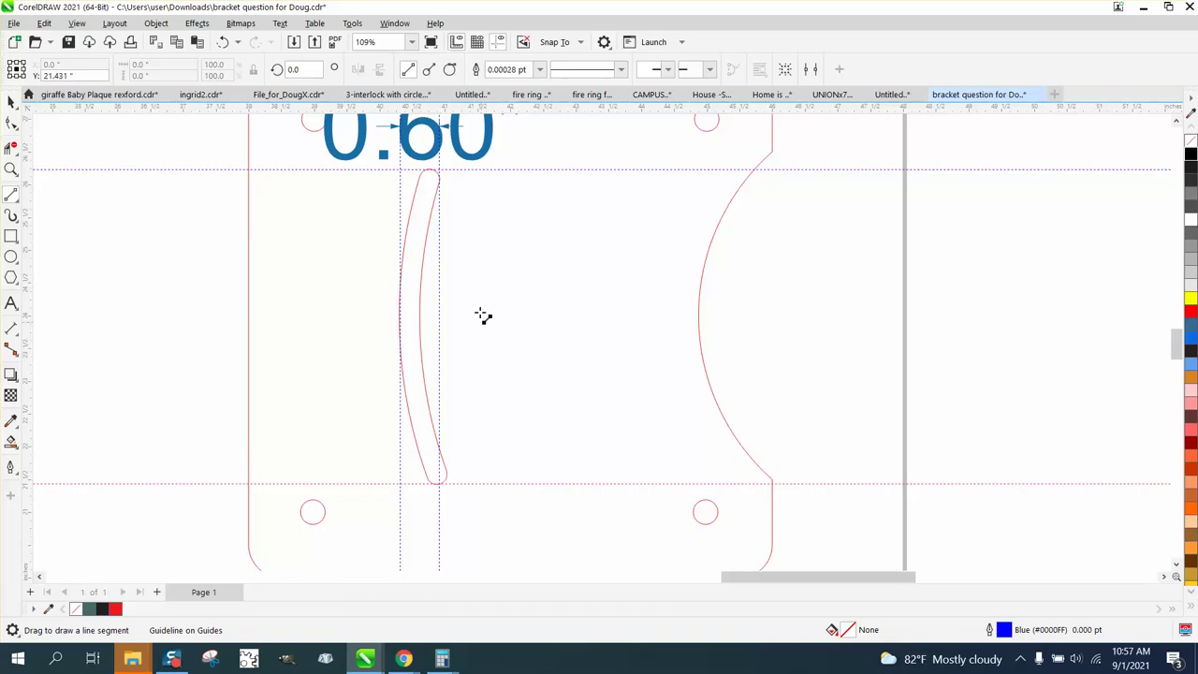
Step: Draw a 4.797-inch vertical 2-point line between the two horizontal guidelines
{"action": "left_click", "coordinate": [19, 200]}
{"action": "left_click", "coordinate": [47, 212]}
{"action": "left_click_drag", "start_coordinate": [498, 170], "coordinate": [498, 483]}
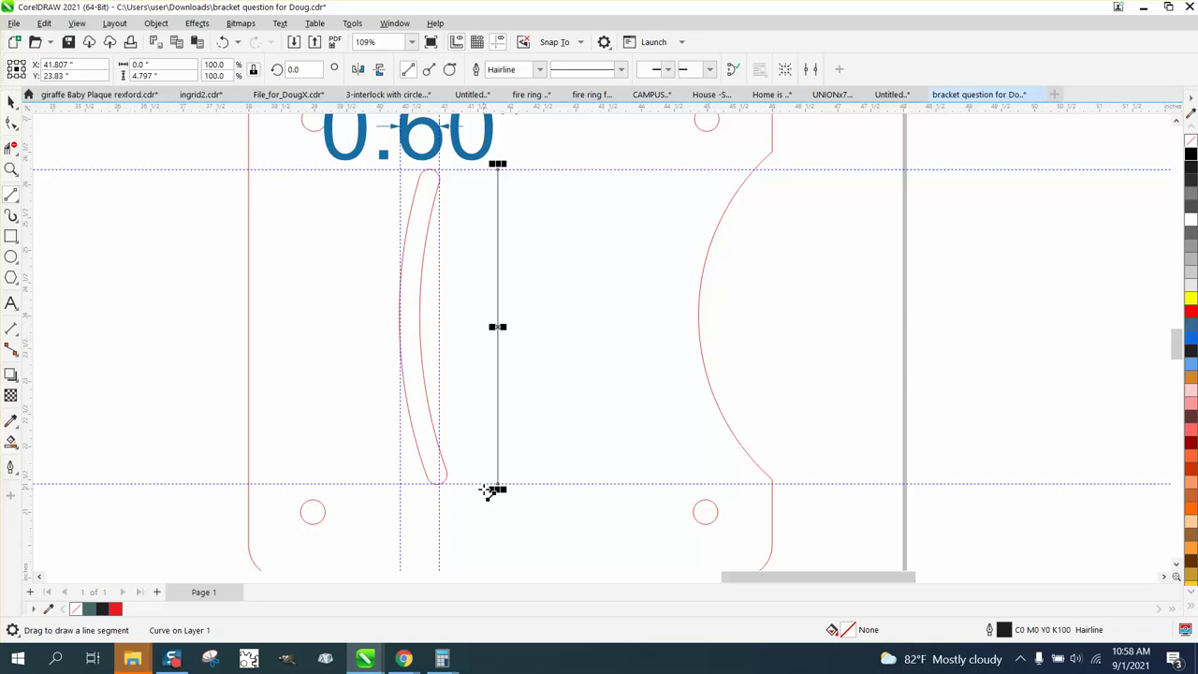
{"action": "left_click", "coordinate": [11, 103]}
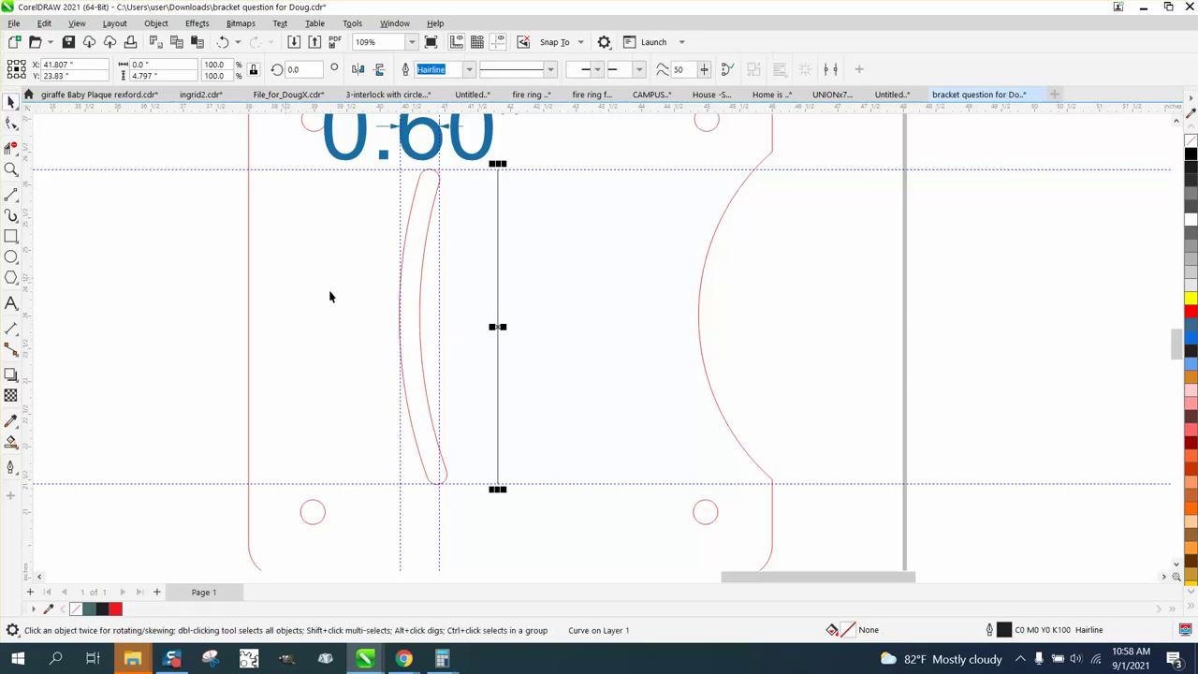
{"action": "scroll", "coordinate": [351, 298], "scroll_direction": "down", "scroll_amount": 1}
Step: Undo an accidental bracket move and drag the vertical line to the left of the bracket
{"action": "left_click", "coordinate": [450, 185]}
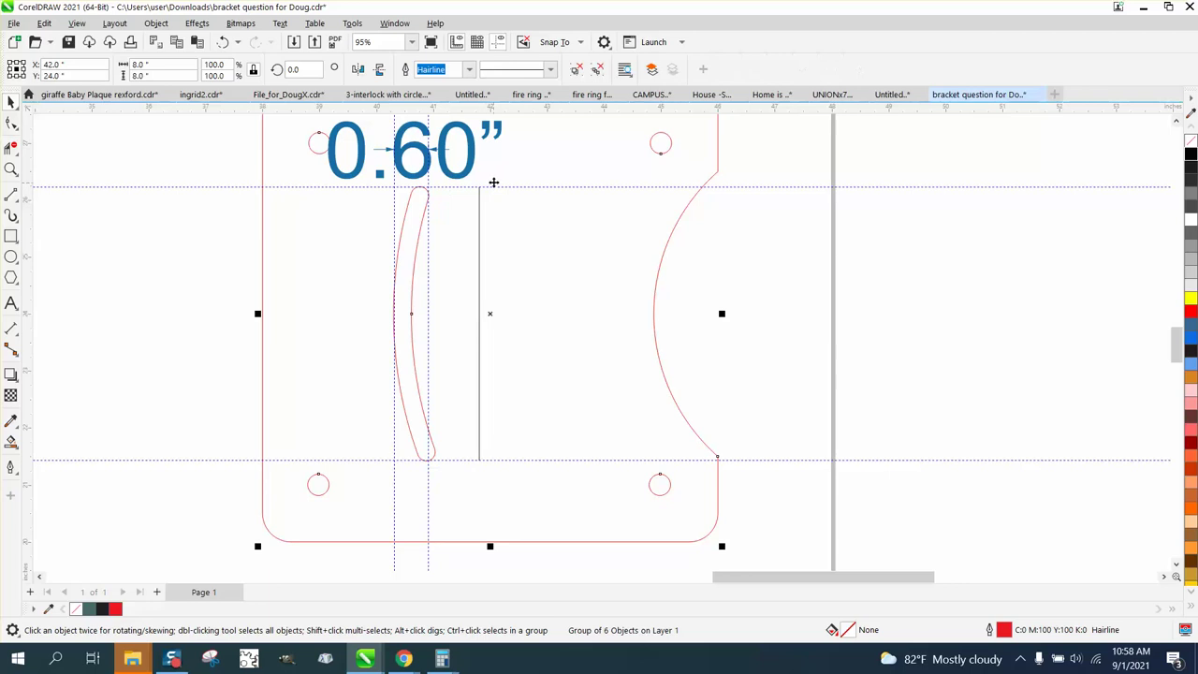
{"action": "left_click_drag", "start_coordinate": [498, 176], "coordinate": [499, 196]}
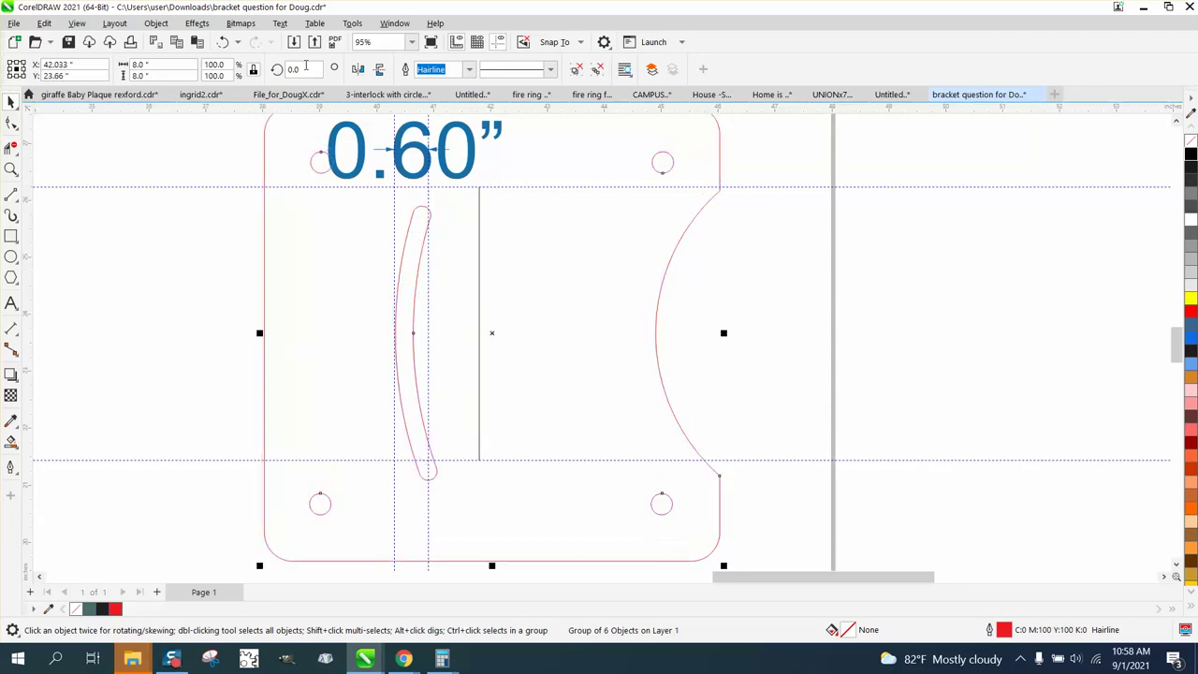
{"action": "left_click", "coordinate": [224, 42]}
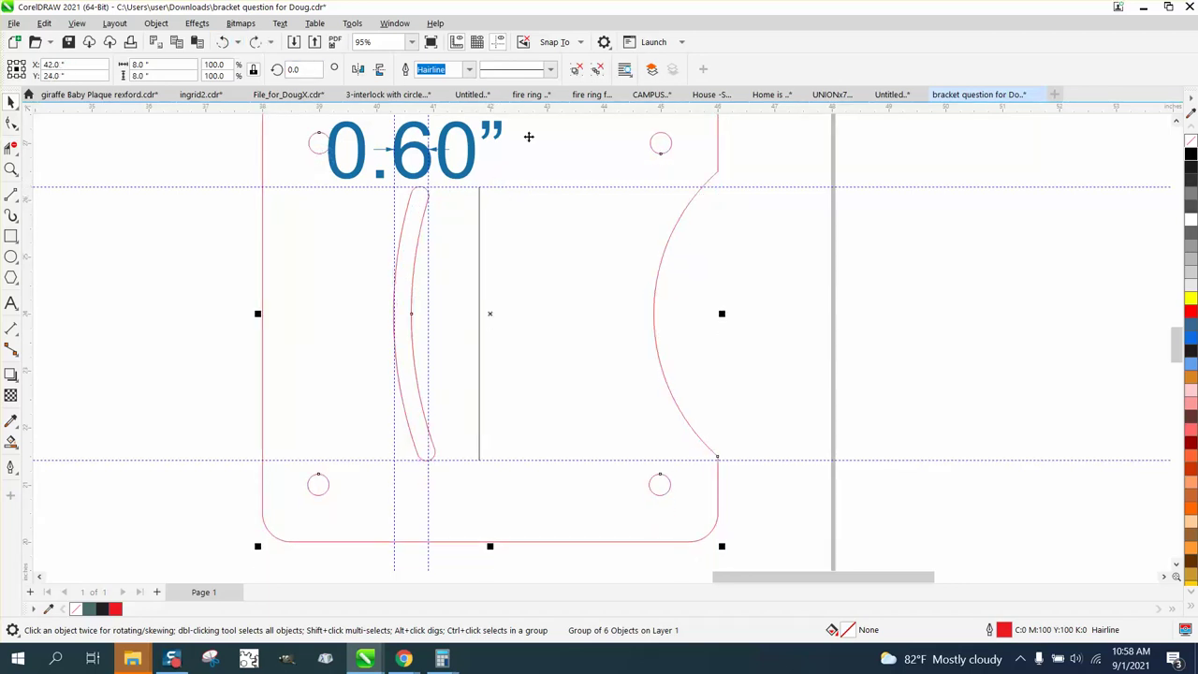
{"action": "left_click", "coordinate": [476, 277]}
{"action": "left_click", "coordinate": [479, 281]}
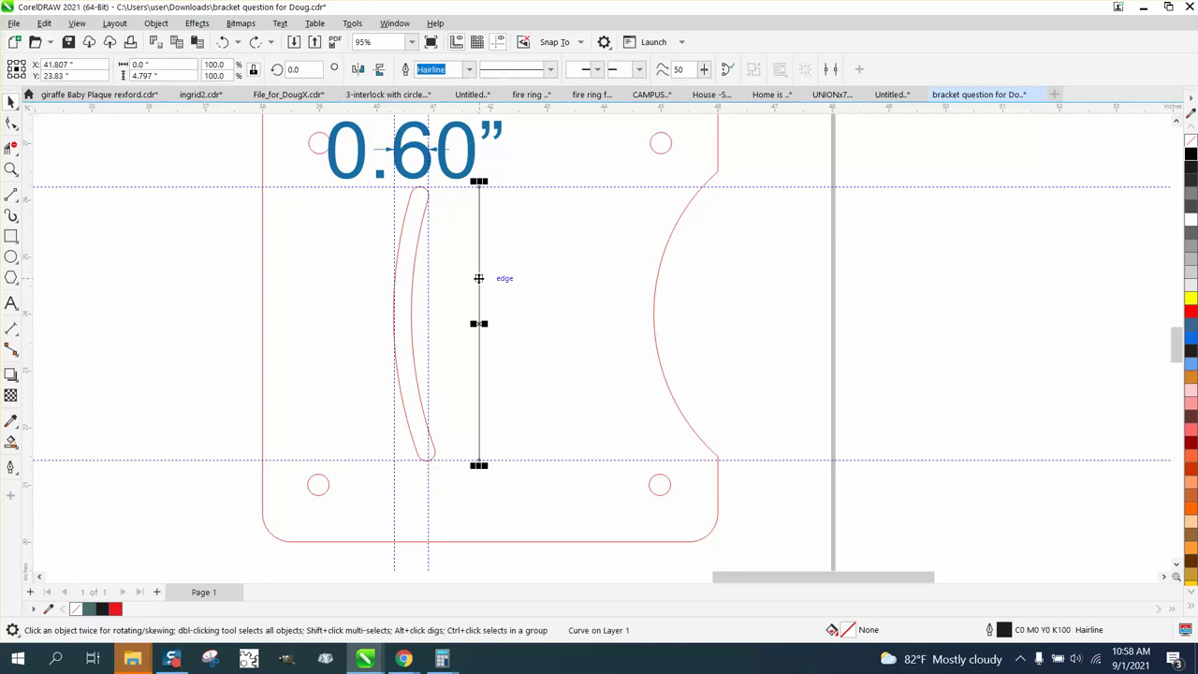
{"action": "left_click_drag", "start_coordinate": [497, 277], "coordinate": [160, 282]}
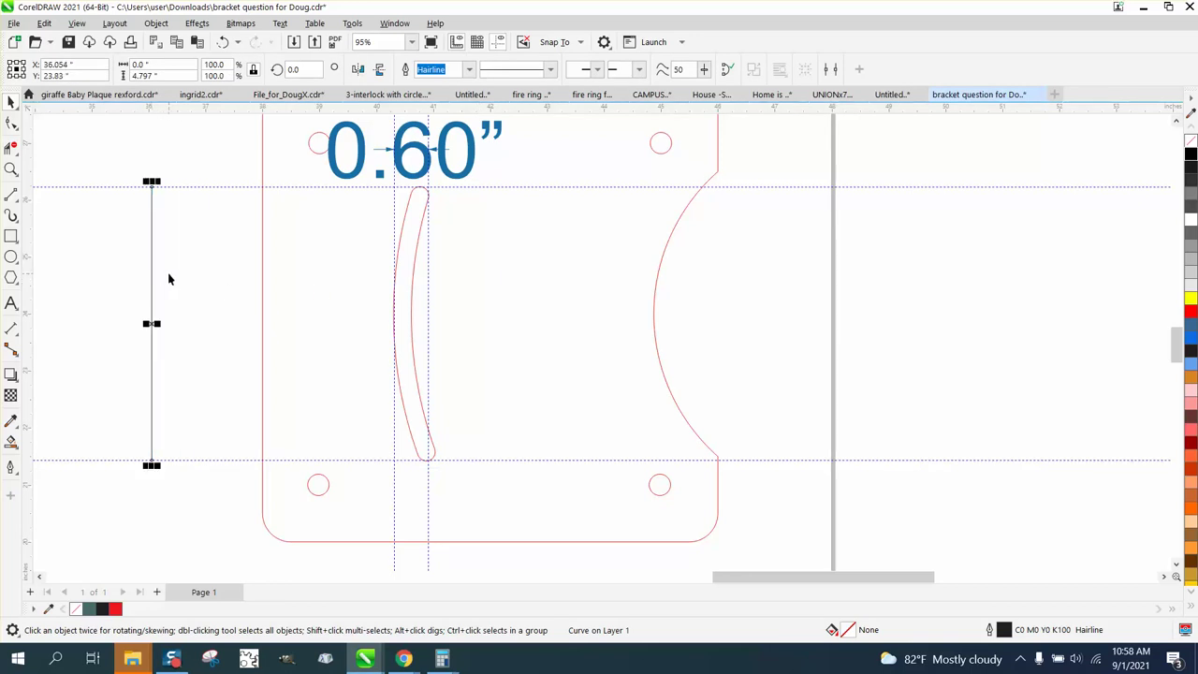
Step: Add a middle node to the vertical line and convert its segments to curves
{"action": "left_click", "coordinate": [11, 123]}
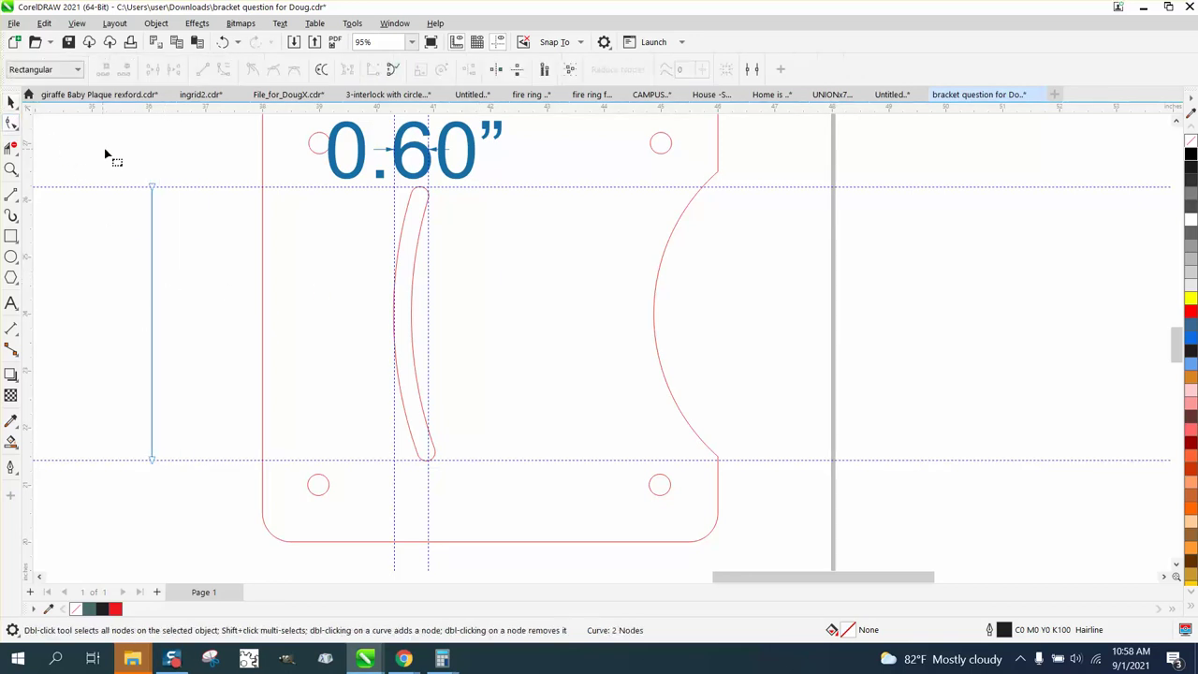
{"action": "left_click_drag", "start_coordinate": [117, 477], "coordinate": [145, 471]}
{"action": "left_click_drag", "start_coordinate": [125, 166], "coordinate": [219, 508]}
{"action": "left_click", "coordinate": [105, 69]}
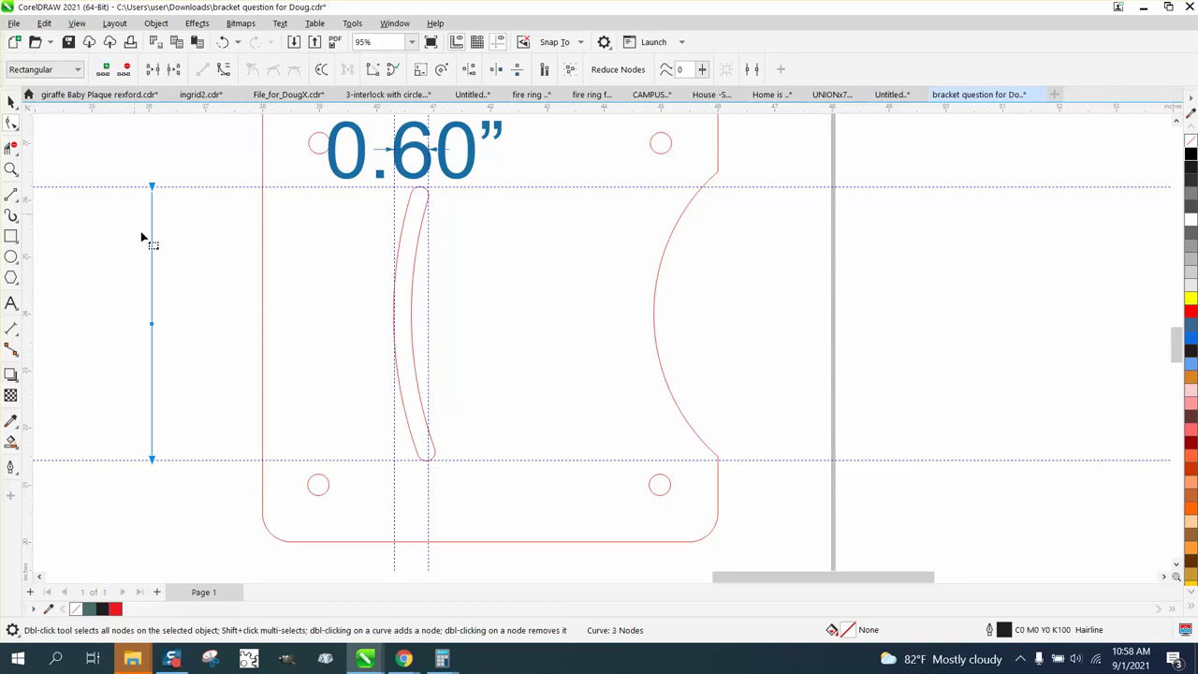
{"action": "left_click_drag", "start_coordinate": [110, 165], "coordinate": [180, 481]}
{"action": "right_click", "coordinate": [156, 462]}
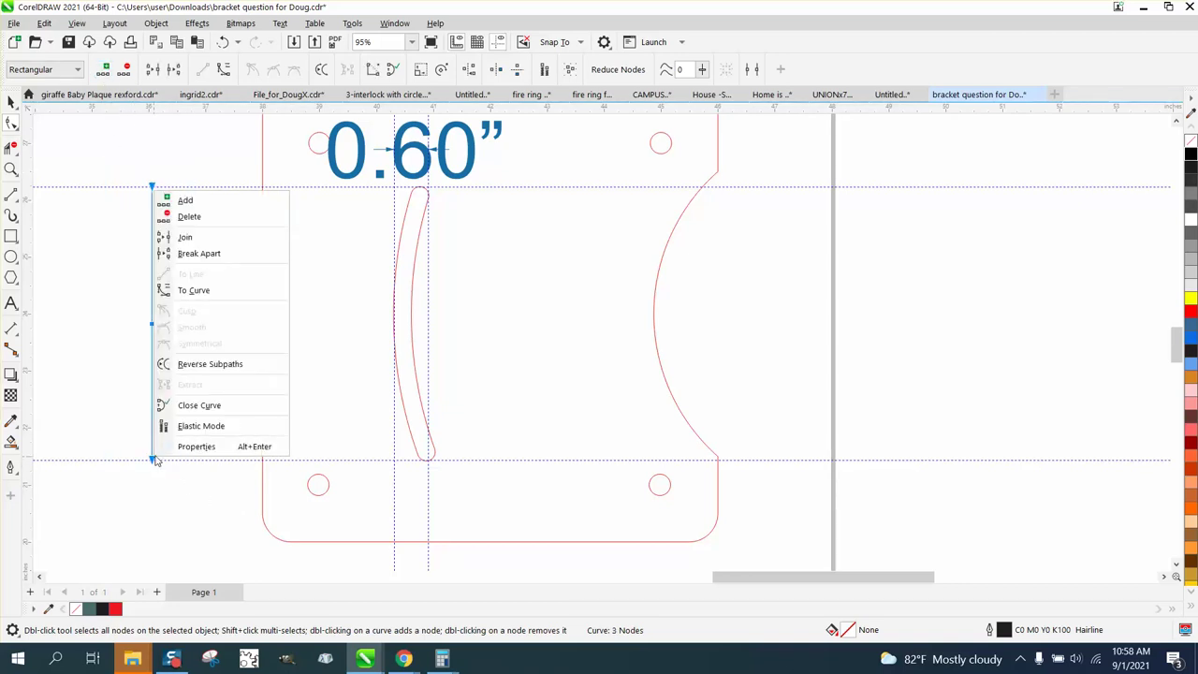
{"action": "left_click", "coordinate": [203, 291]}
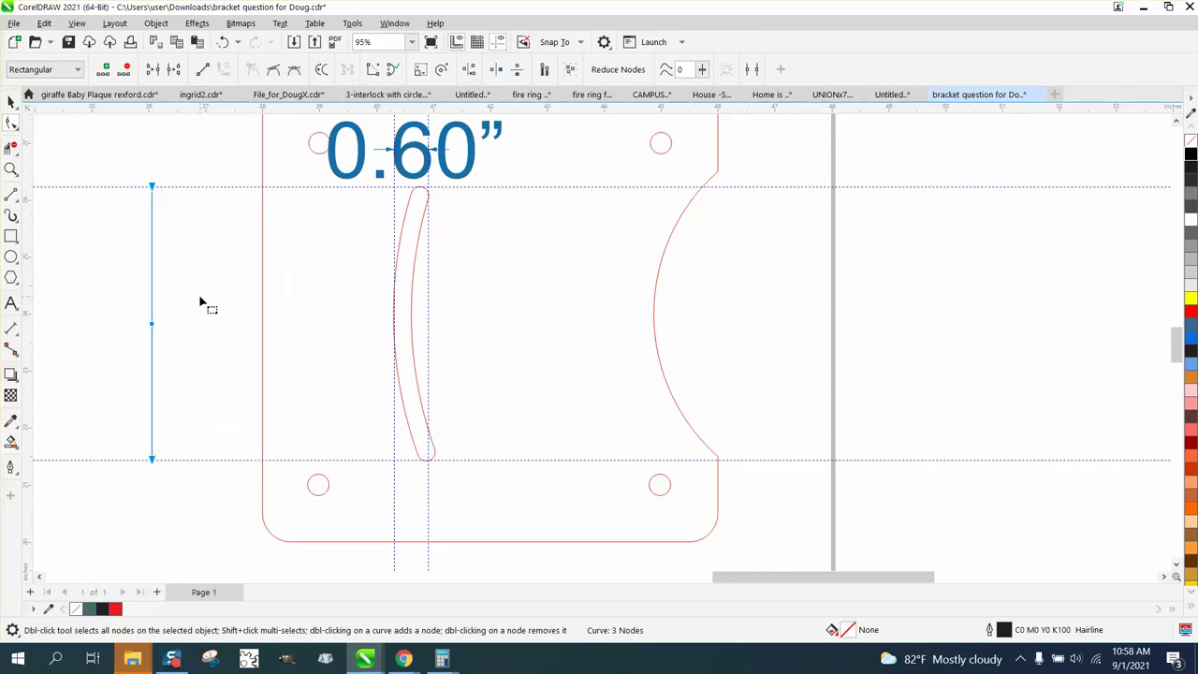
{"action": "left_click", "coordinate": [173, 325]}
{"action": "left_click", "coordinate": [153, 327]}
Step: Set the nudge distance to 0.6" and trial-nudge the middle node left, then undo
{"action": "left_click", "coordinate": [11, 101]}
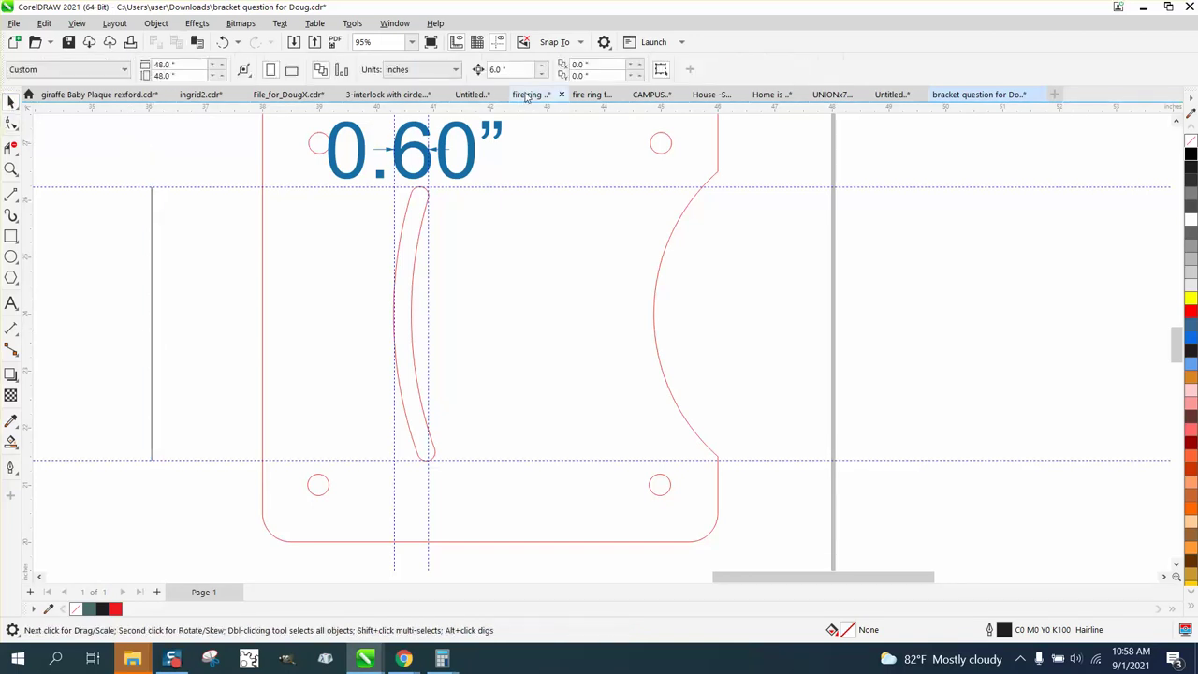
{"action": "left_click", "coordinate": [505, 69]}
{"action": "type", "text": ".6"}
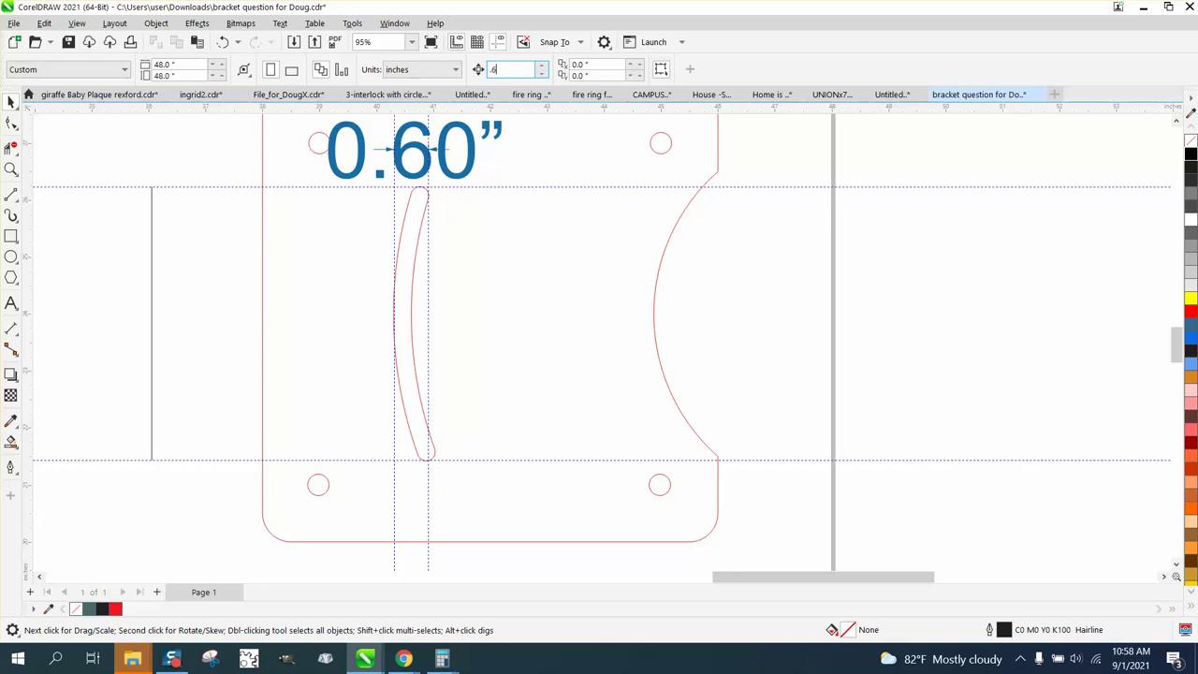
{"action": "key", "text": "F10"}
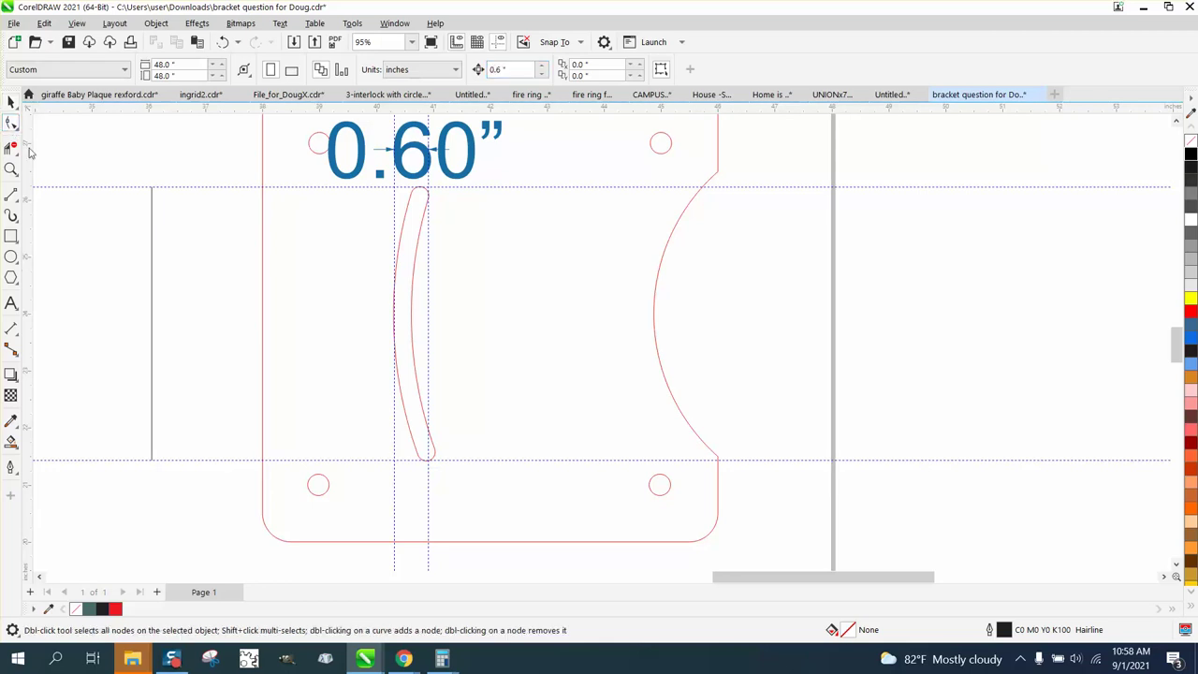
{"action": "left_click", "coordinate": [153, 314]}
{"action": "left_click", "coordinate": [152, 326]}
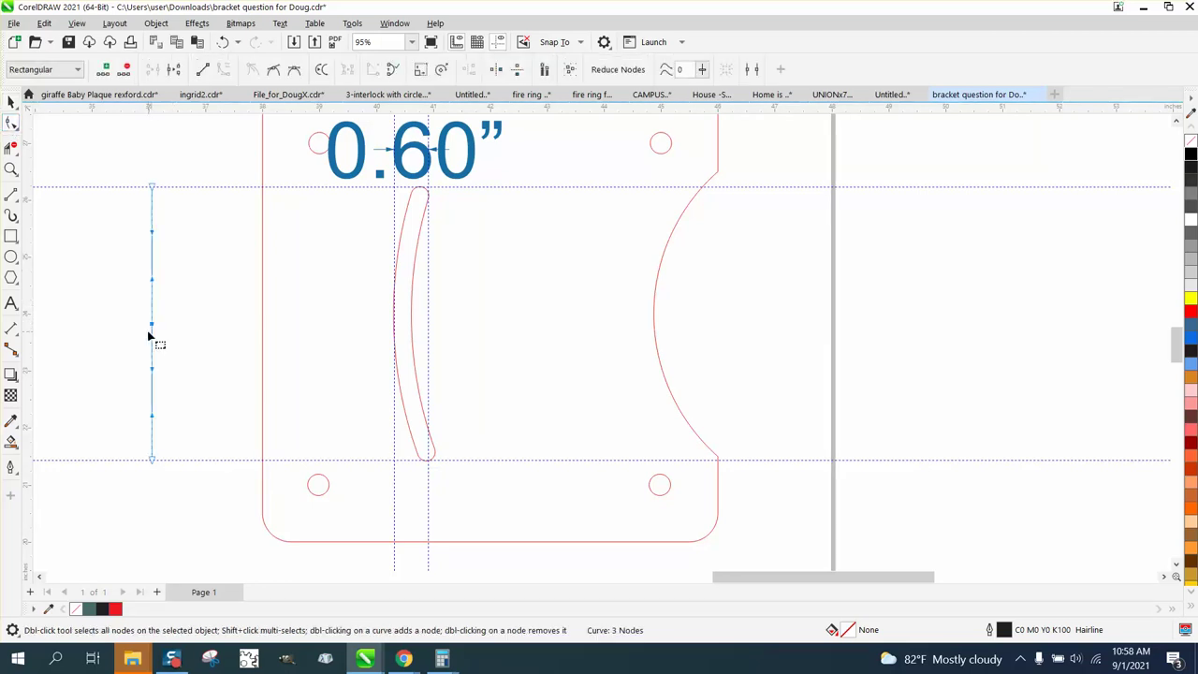
{"action": "key", "text": "Left"}
{"action": "key", "text": "Left"}
{"action": "key", "text": "Left"}
{"action": "key", "text": "Left"}
{"action": "key", "text": "Left"}
{"action": "key", "text": "Left"}
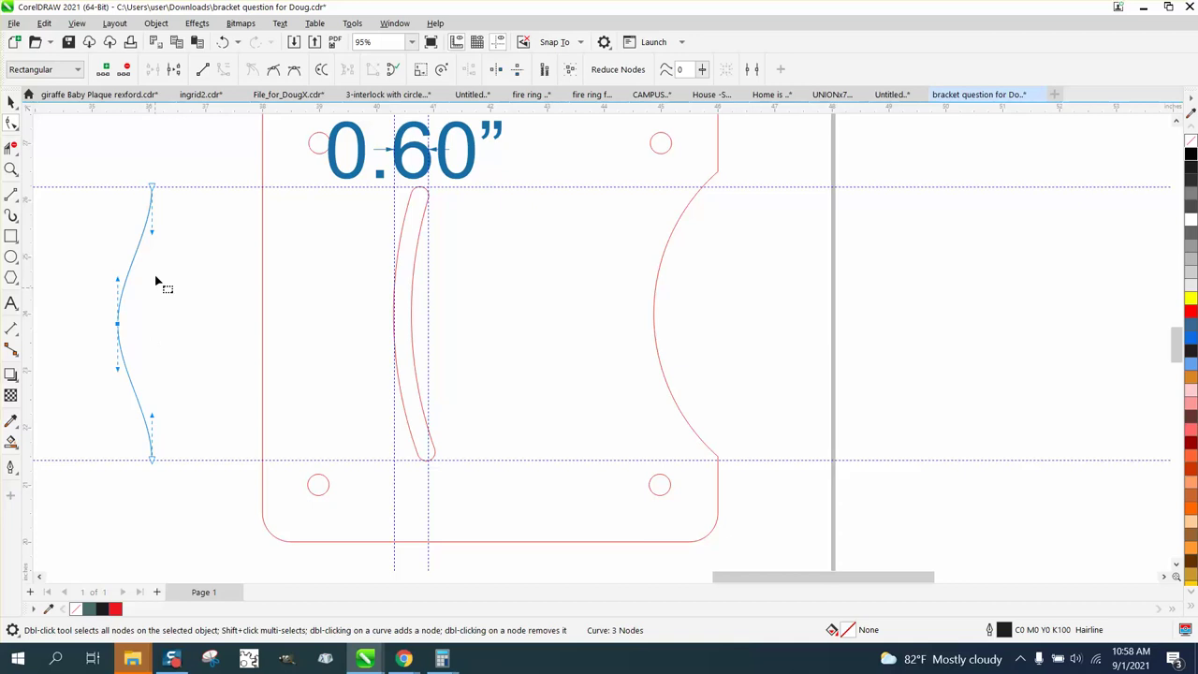
{"action": "left_click", "coordinate": [223, 44]}
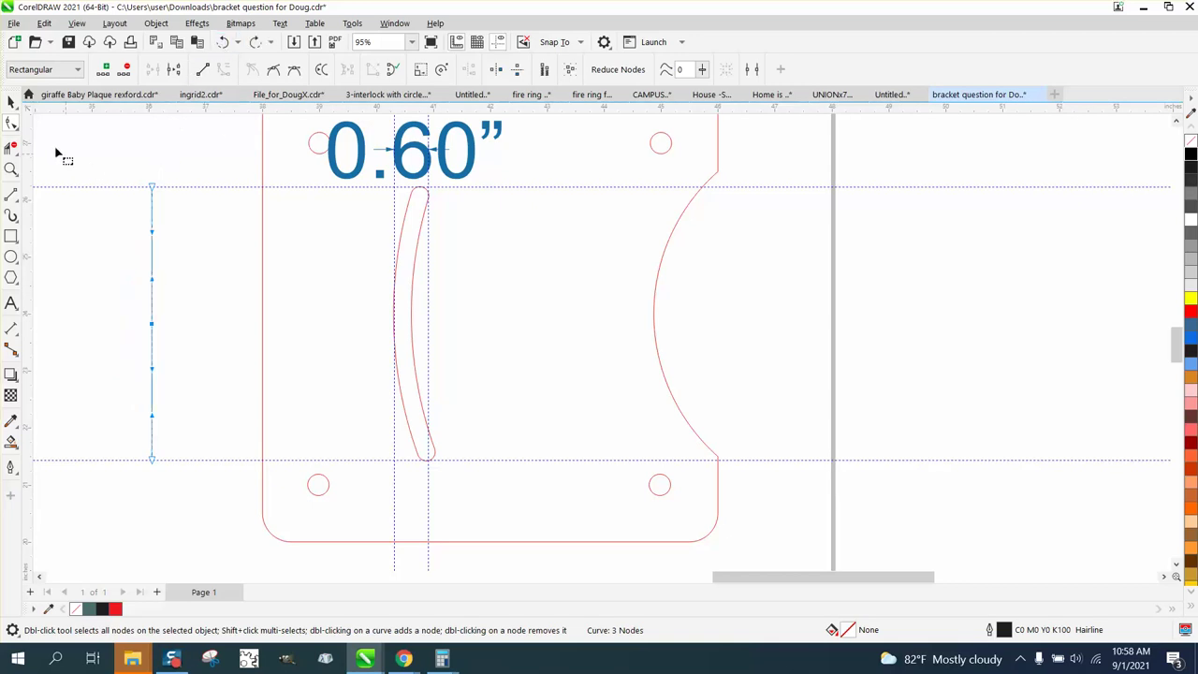
Step: Nudge the middle node left again, producing an S-curve, and undo it
{"action": "left_click_drag", "start_coordinate": [112, 166], "coordinate": [157, 470]}
{"action": "right_click", "coordinate": [154, 461]}
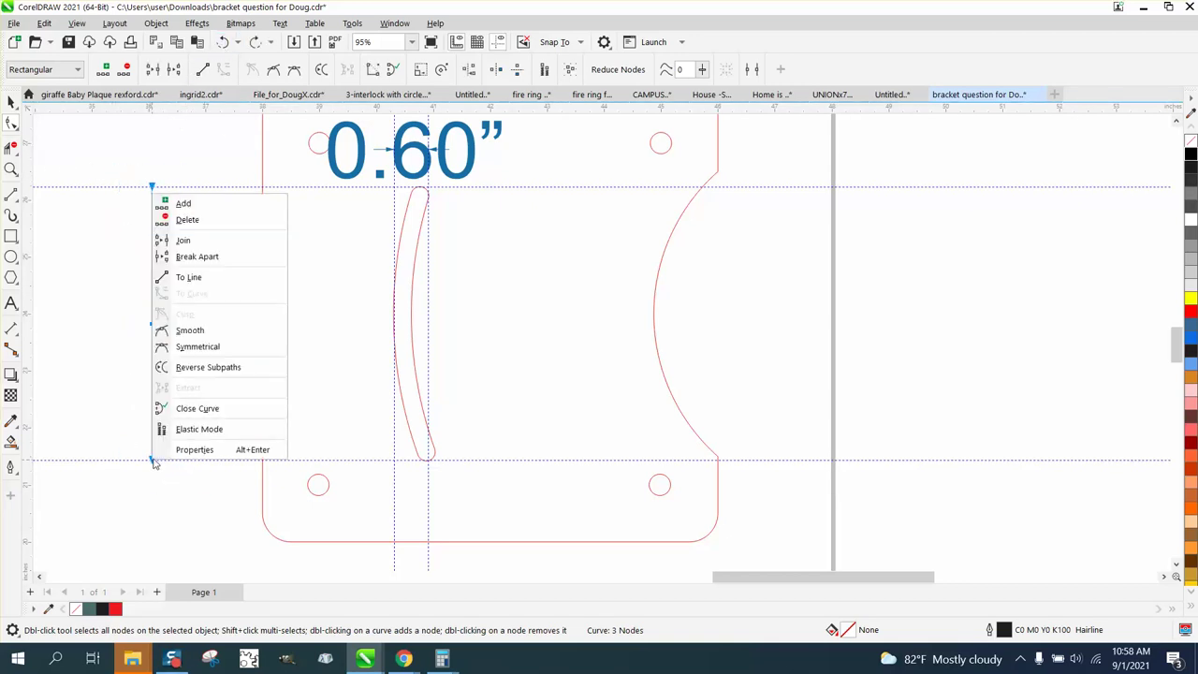
{"action": "left_click", "coordinate": [198, 347]}
{"action": "left_click_drag", "start_coordinate": [135, 307], "coordinate": [187, 387]}
{"action": "key", "text": "Left"}
{"action": "key", "text": "Left"}
{"action": "key", "text": "Left"}
{"action": "key", "text": "Left"}
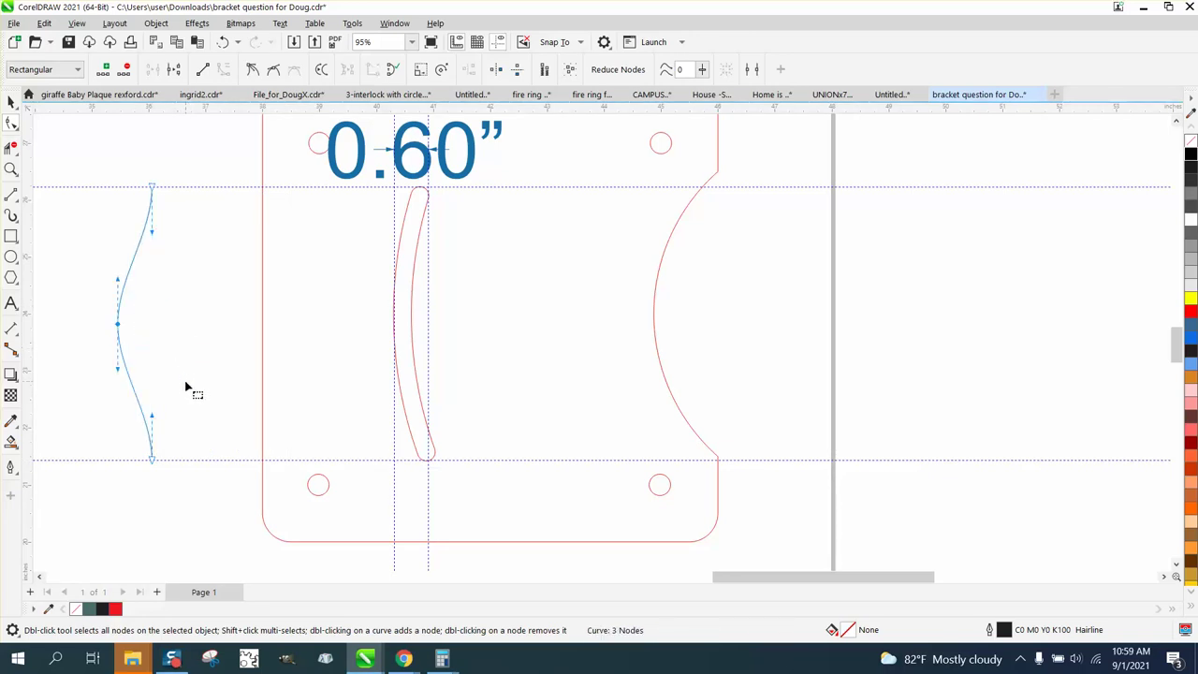
{"action": "left_click", "coordinate": [224, 41]}
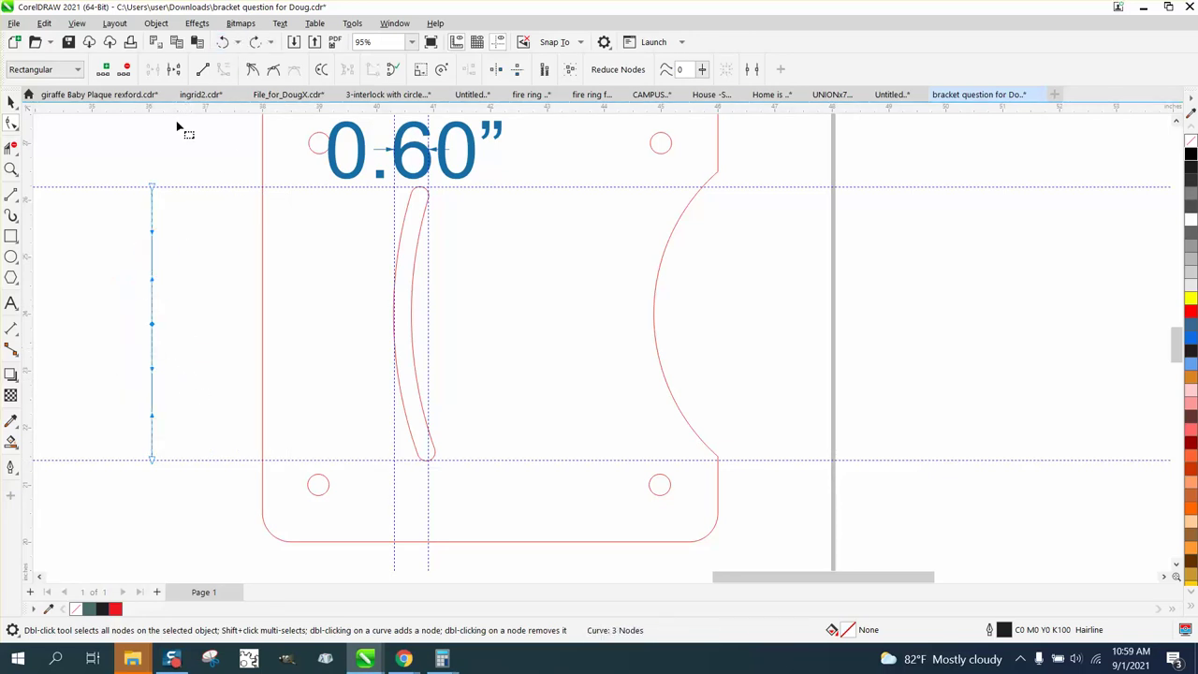
Step: Make the line's nodes Smooth and nudge the middle node 0.6" left into a smooth bow
{"action": "left_click_drag", "start_coordinate": [118, 160], "coordinate": [122, 325]}
{"action": "left_click_drag", "start_coordinate": [205, 522], "coordinate": [205, 522]}
{"action": "right_click", "coordinate": [153, 462]}
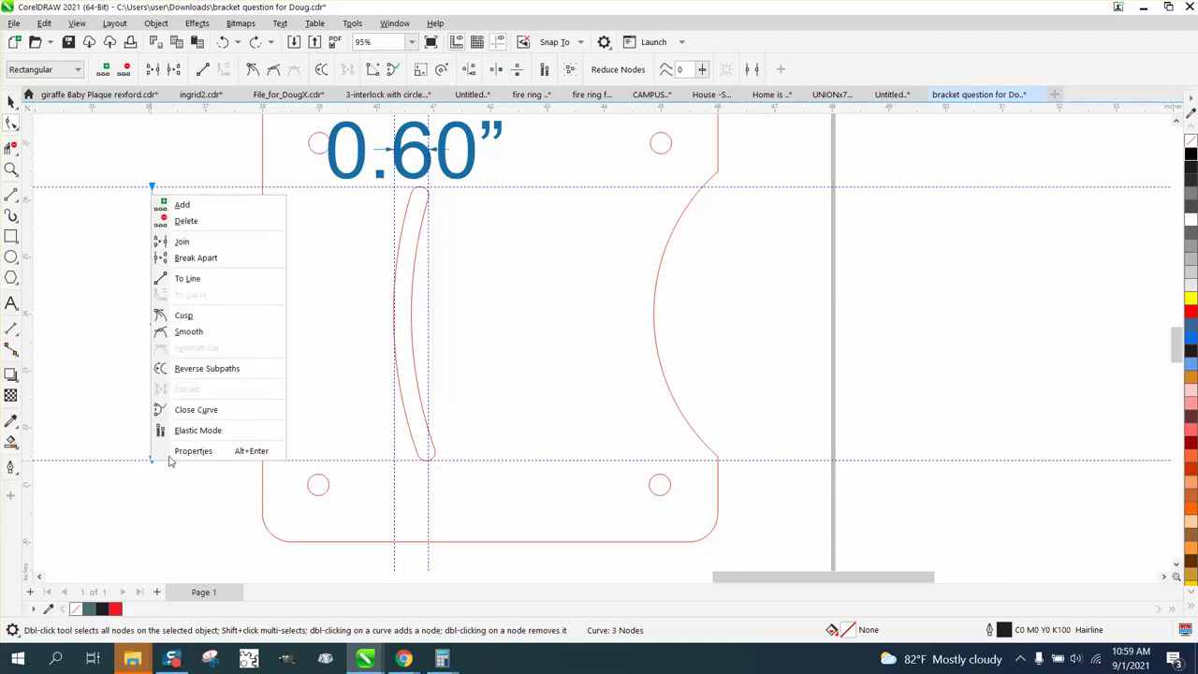
{"action": "left_click", "coordinate": [201, 333]}
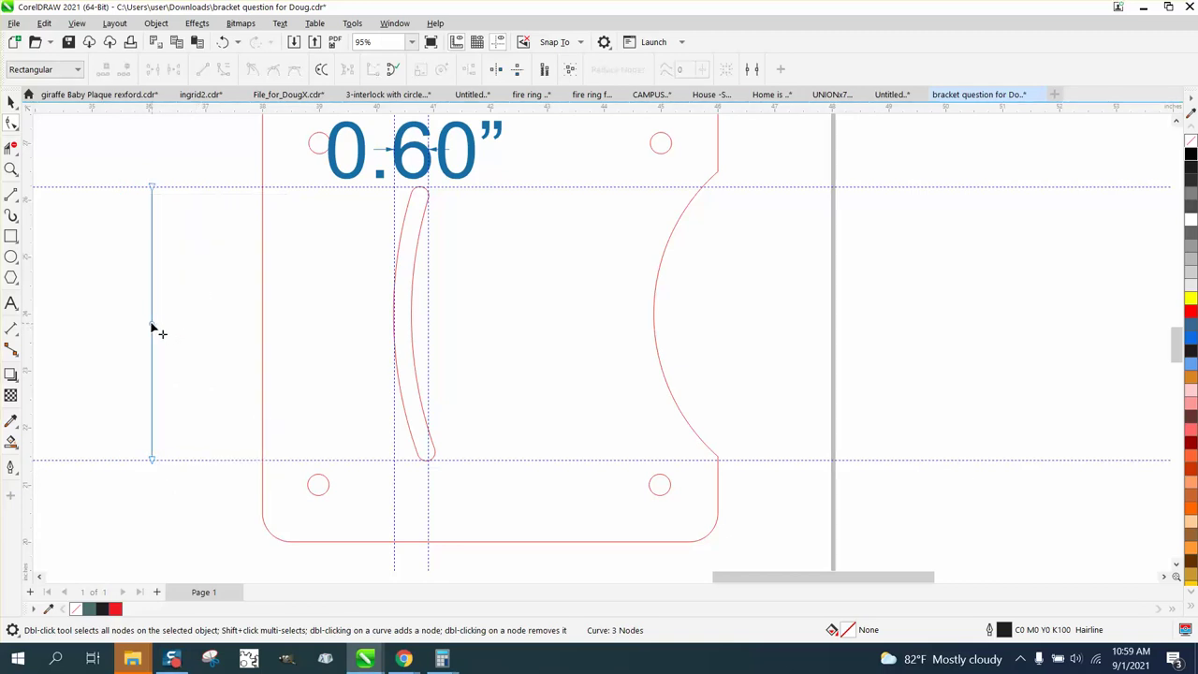
{"action": "key", "text": "Left"}
{"action": "key", "text": "Left"}
{"action": "key", "text": "Left"}
{"action": "key", "text": "Left"}
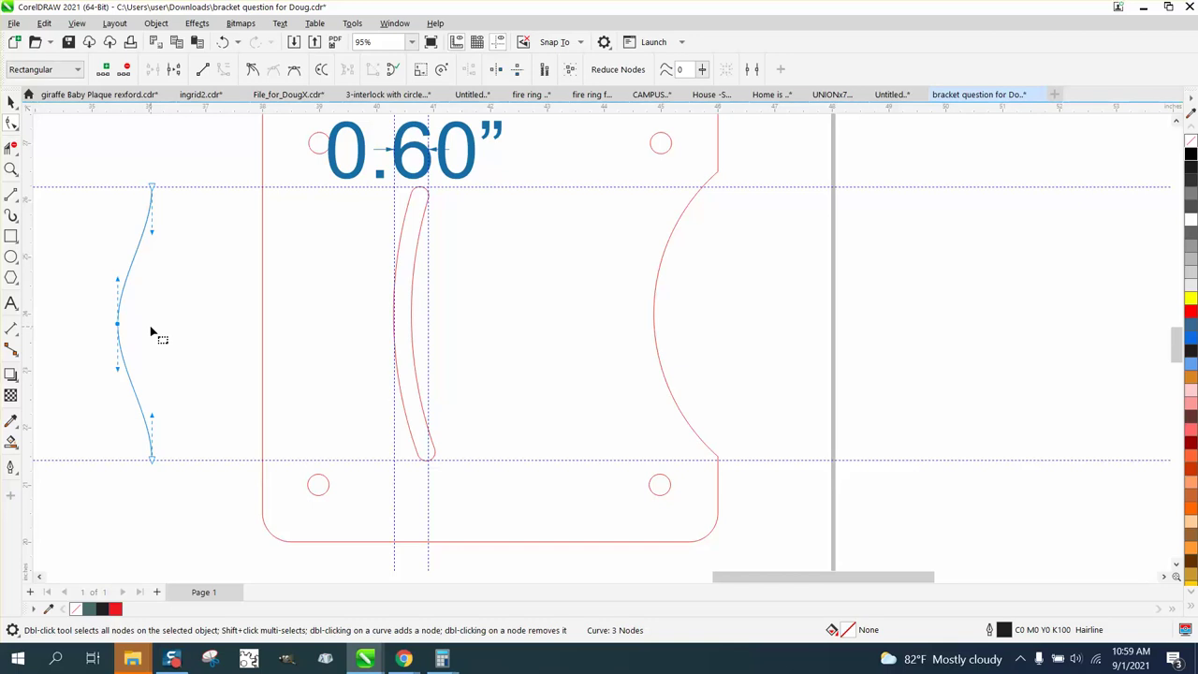
Step: Zoom in and drag the top node's handle to bend the curve's top end left
{"action": "left_click", "coordinate": [12, 169]}
{"action": "left_click_drag", "start_coordinate": [79, 174], "coordinate": [173, 251]}
{"action": "left_click", "coordinate": [11, 123]}
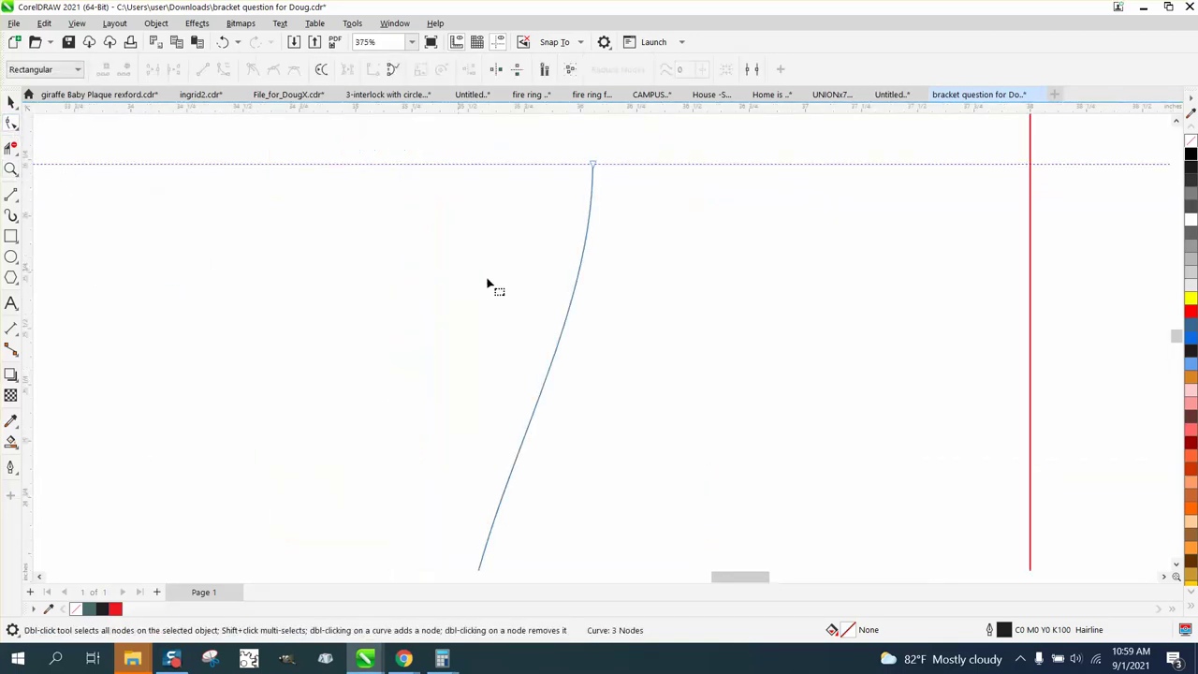
{"action": "scroll", "coordinate": [534, 268], "scroll_direction": "down", "scroll_amount": 1}
{"action": "left_click", "coordinate": [556, 224]}
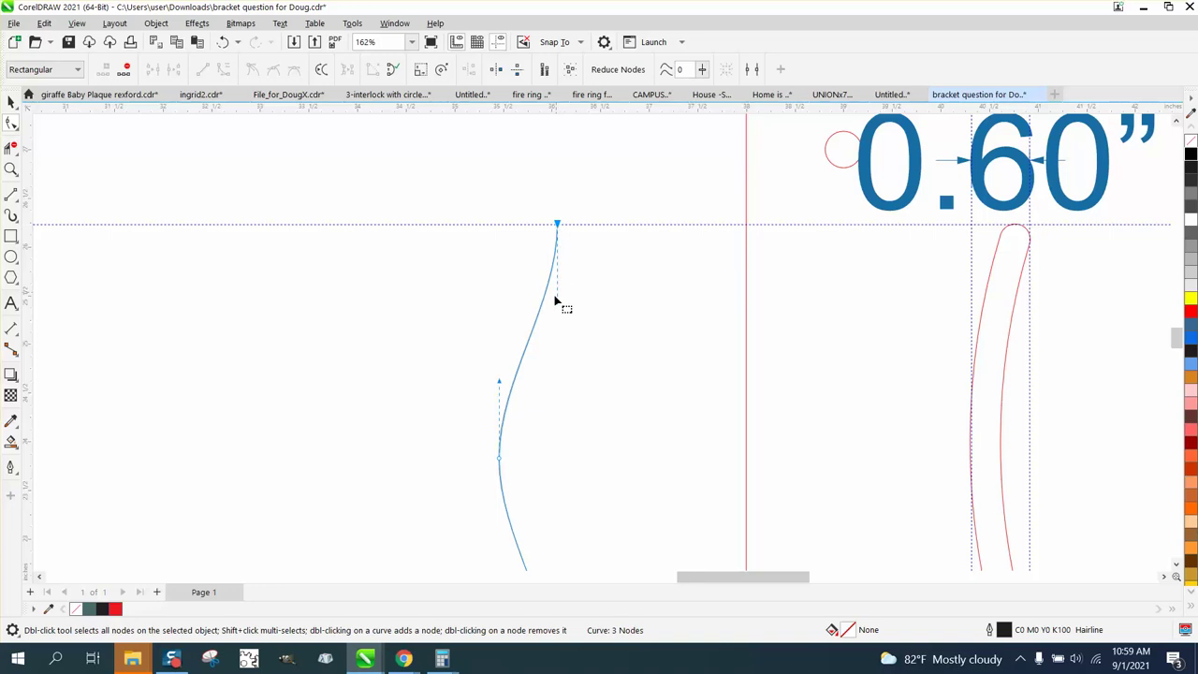
{"action": "left_click_drag", "start_coordinate": [558, 303], "coordinate": [534, 307]}
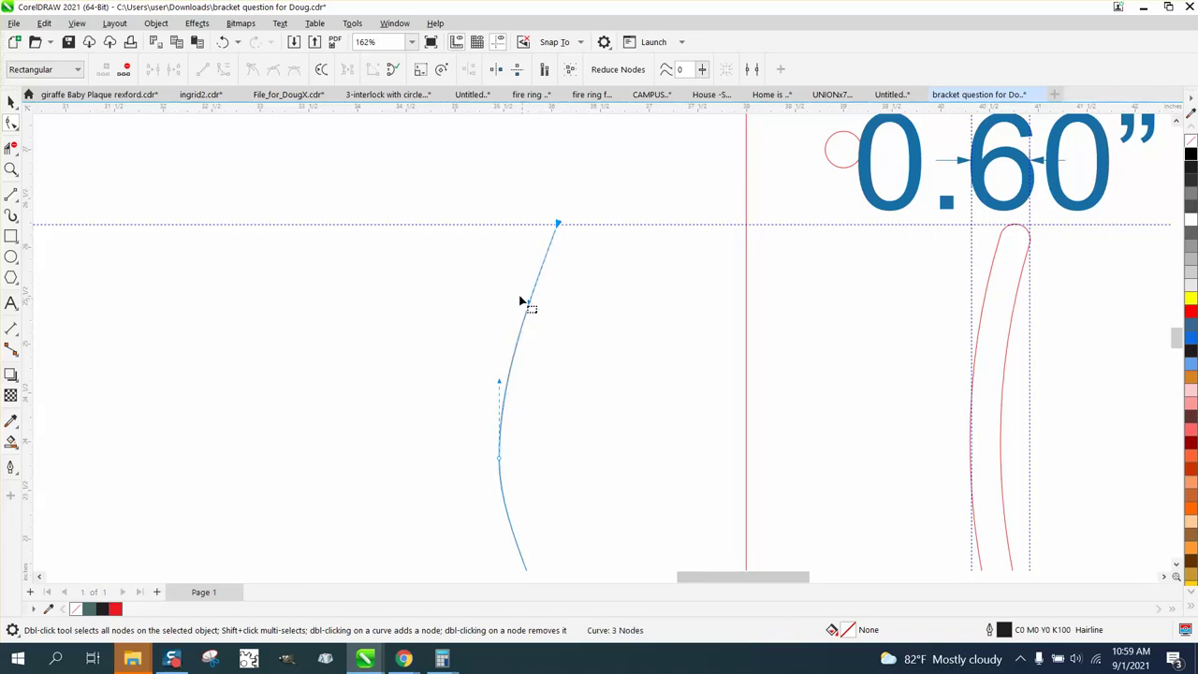
Step: Adjust the bottom node's handle so the lower end matches the slot's arc
{"action": "scroll", "coordinate": [520, 301], "scroll_direction": "down", "scroll_amount": 2}
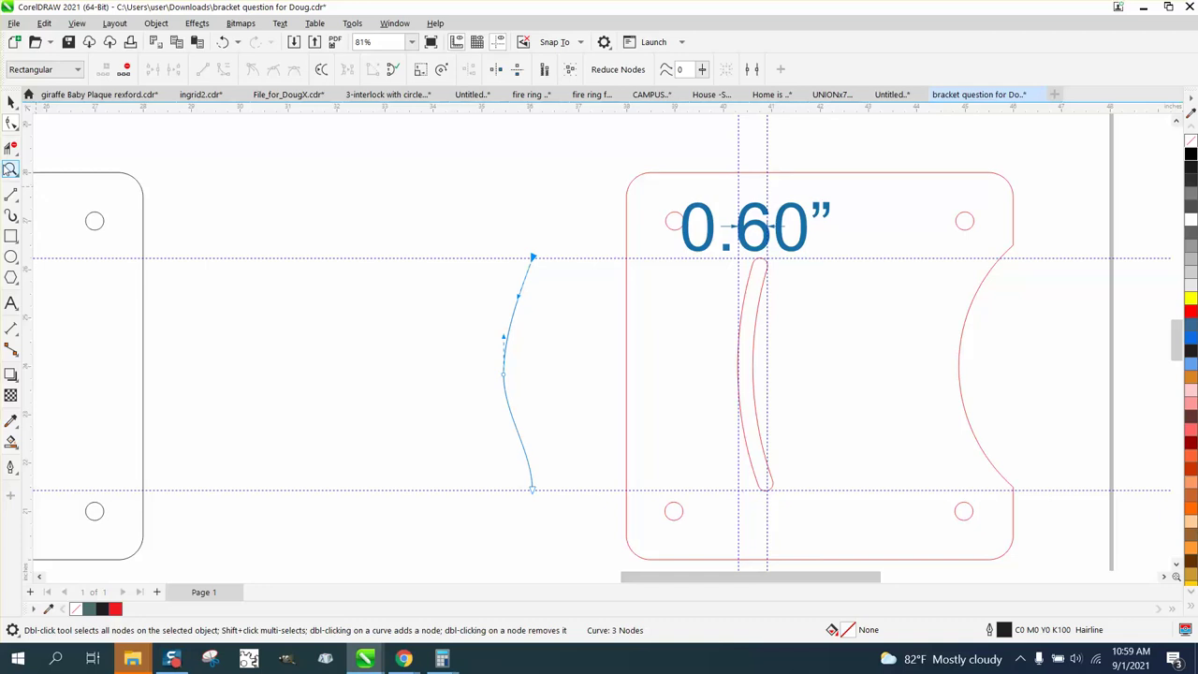
{"action": "left_click", "coordinate": [11, 170]}
{"action": "left_click_drag", "start_coordinate": [398, 423], "coordinate": [640, 564]}
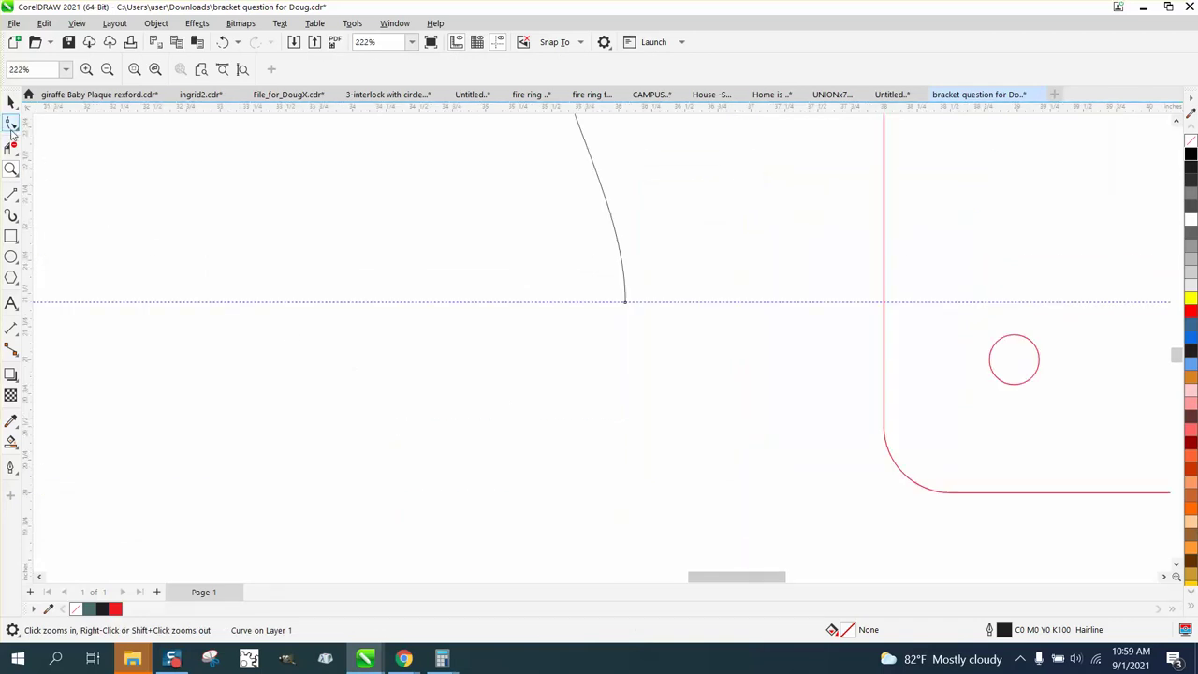
{"action": "left_click", "coordinate": [11, 123]}
{"action": "left_click", "coordinate": [625, 303]}
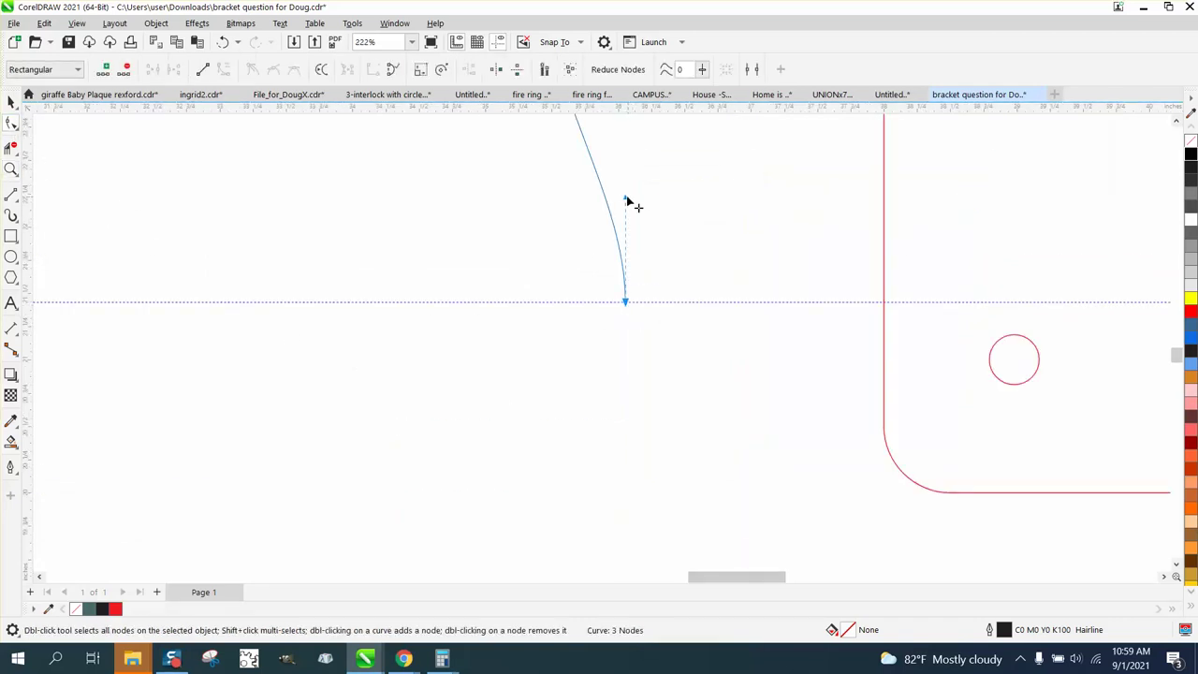
{"action": "left_click_drag", "start_coordinate": [626, 199], "coordinate": [594, 202]}
Step: Drag the reshaped curve onto the bracket's curved slot
{"action": "scroll", "coordinate": [315, 302], "scroll_direction": "down", "scroll_amount": 5}
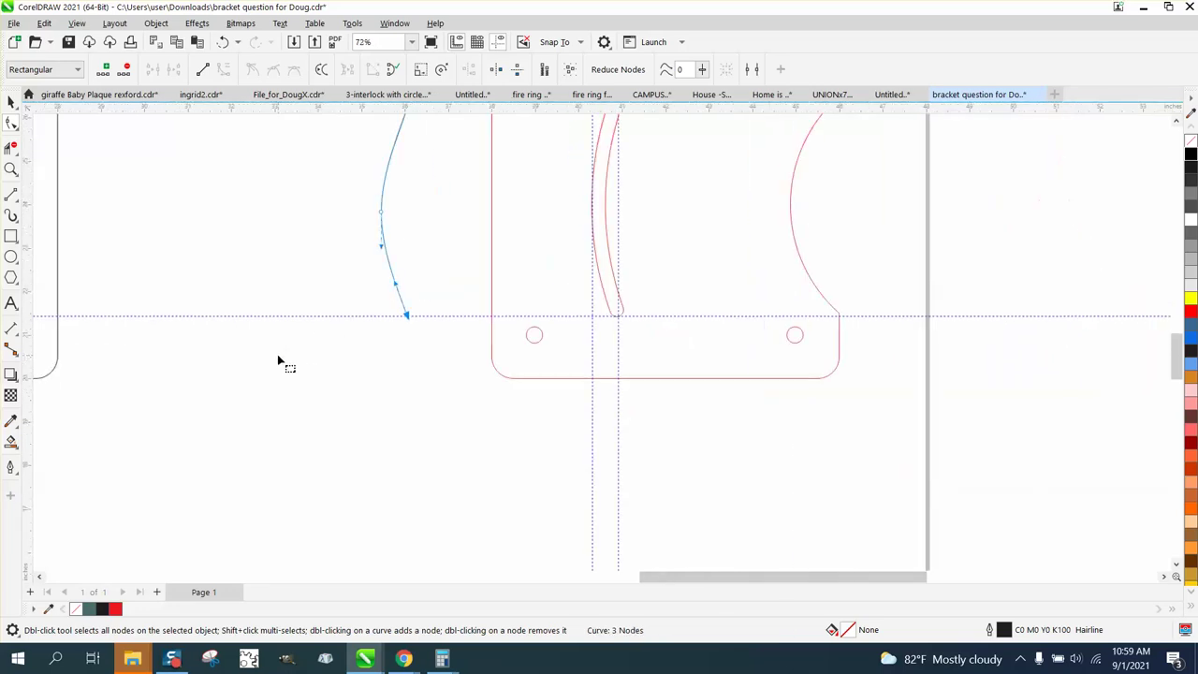
{"action": "left_click", "coordinate": [11, 101]}
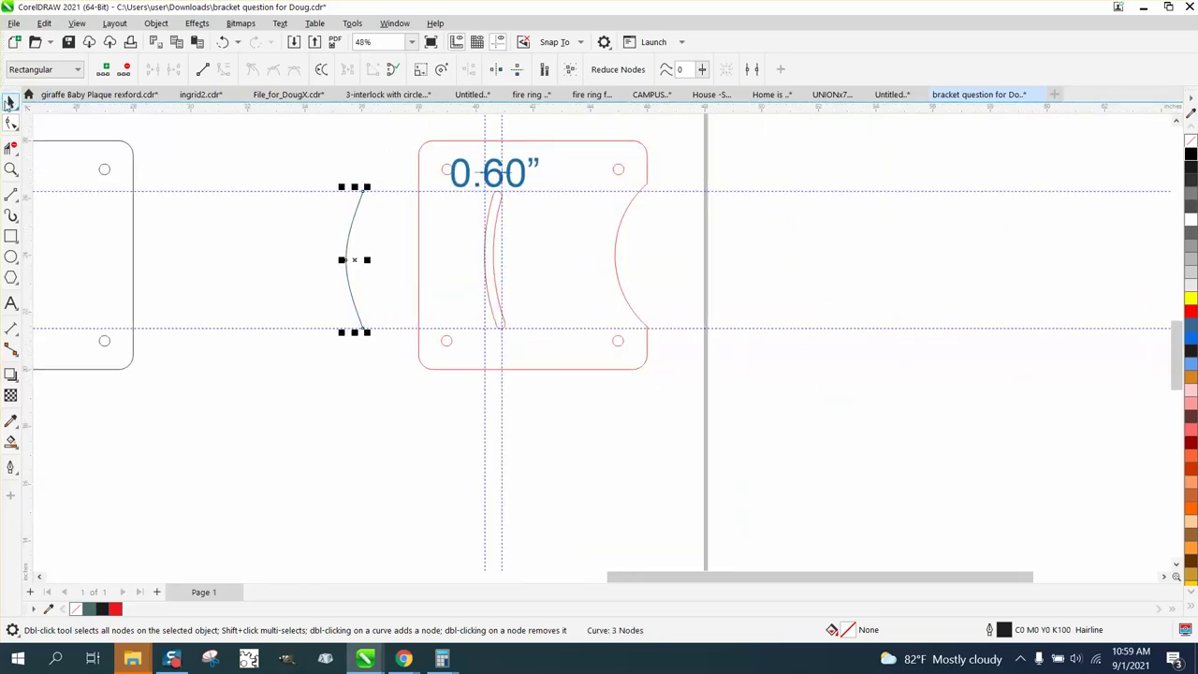
{"action": "left_click_drag", "start_coordinate": [355, 260], "coordinate": [496, 262]}
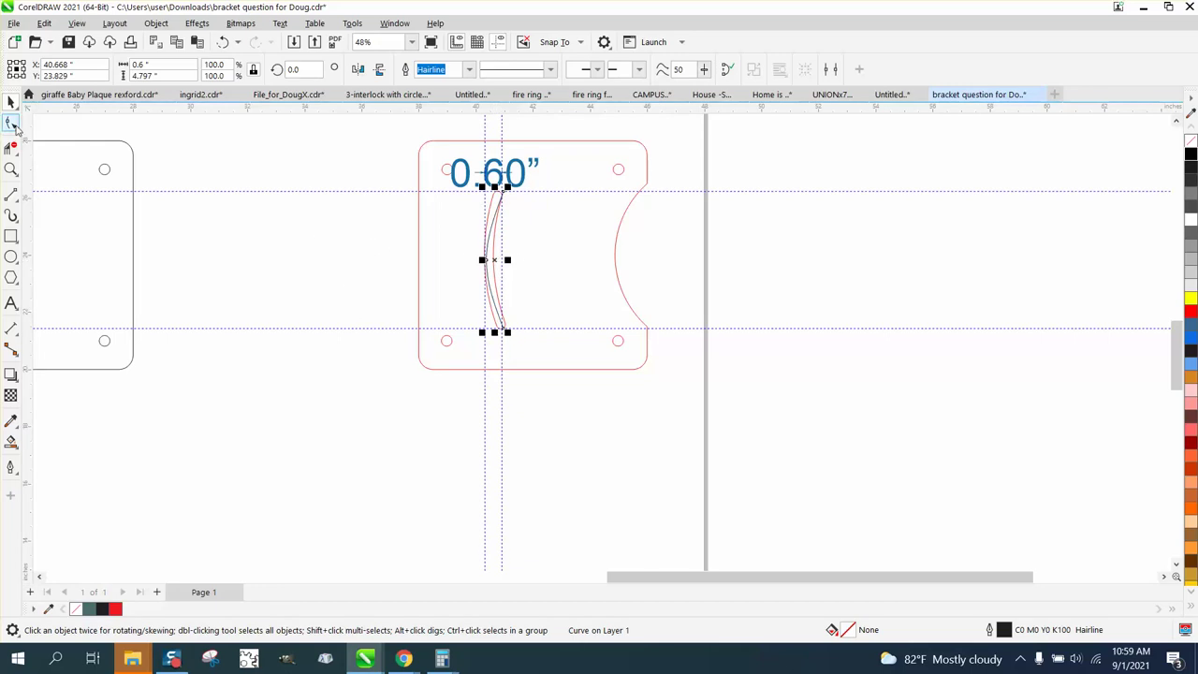
Step: Draw a 3-point curve from the slot's top down to the bottom guide
{"action": "left_click", "coordinate": [167, 169]}
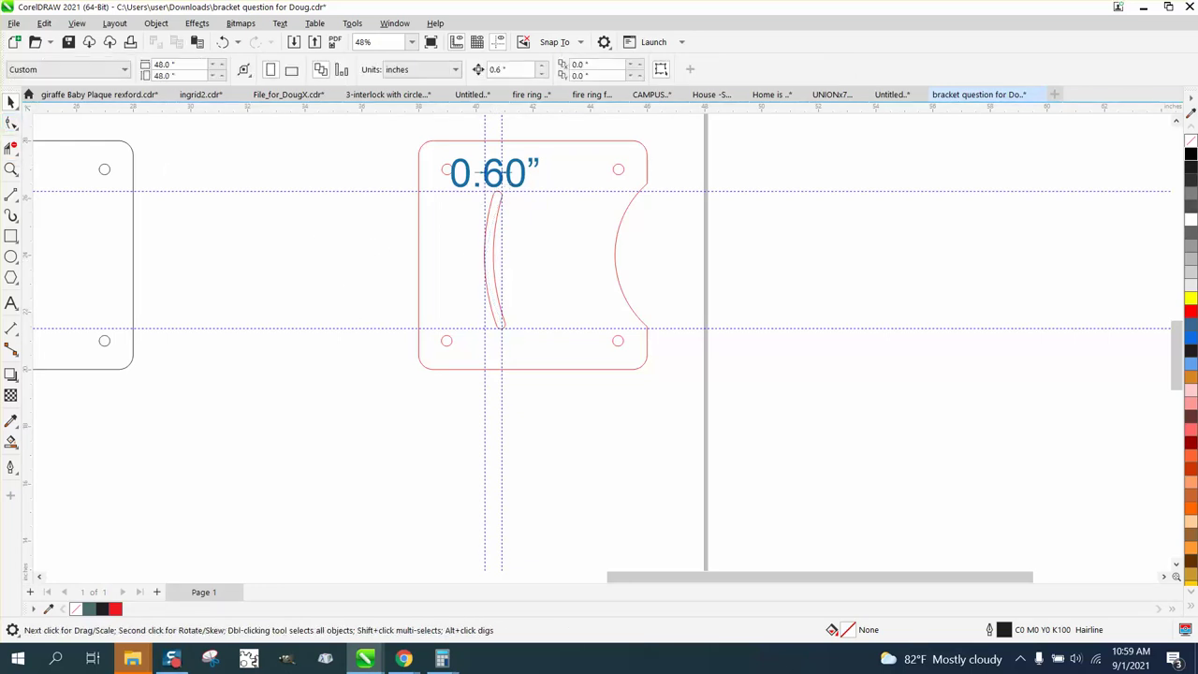
{"action": "left_click", "coordinate": [11, 169]}
{"action": "left_click_drag", "start_coordinate": [346, 166], "coordinate": [508, 310]}
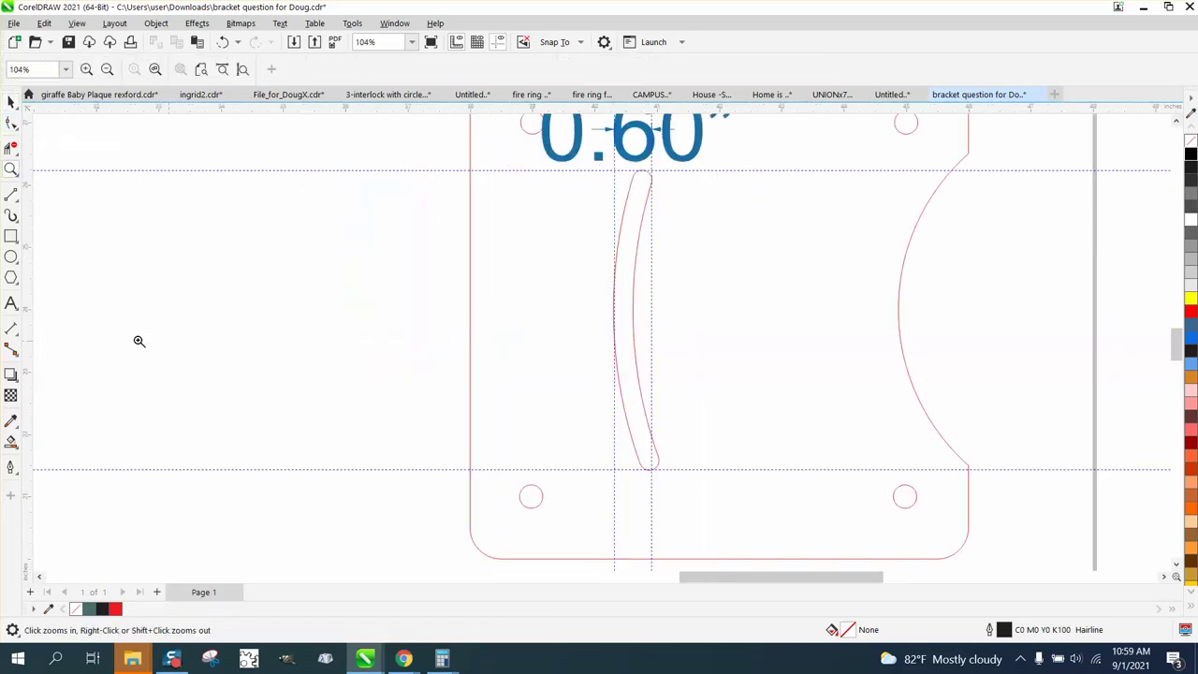
{"action": "left_click", "coordinate": [11, 195]}
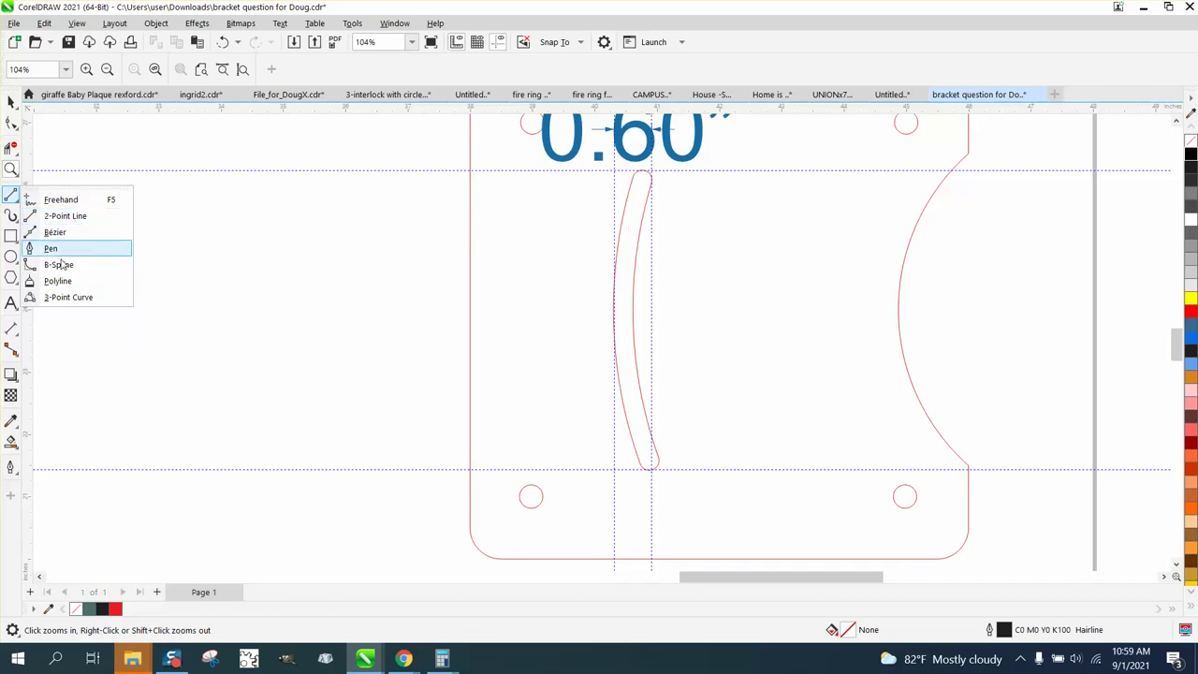
{"action": "left_click", "coordinate": [63, 298]}
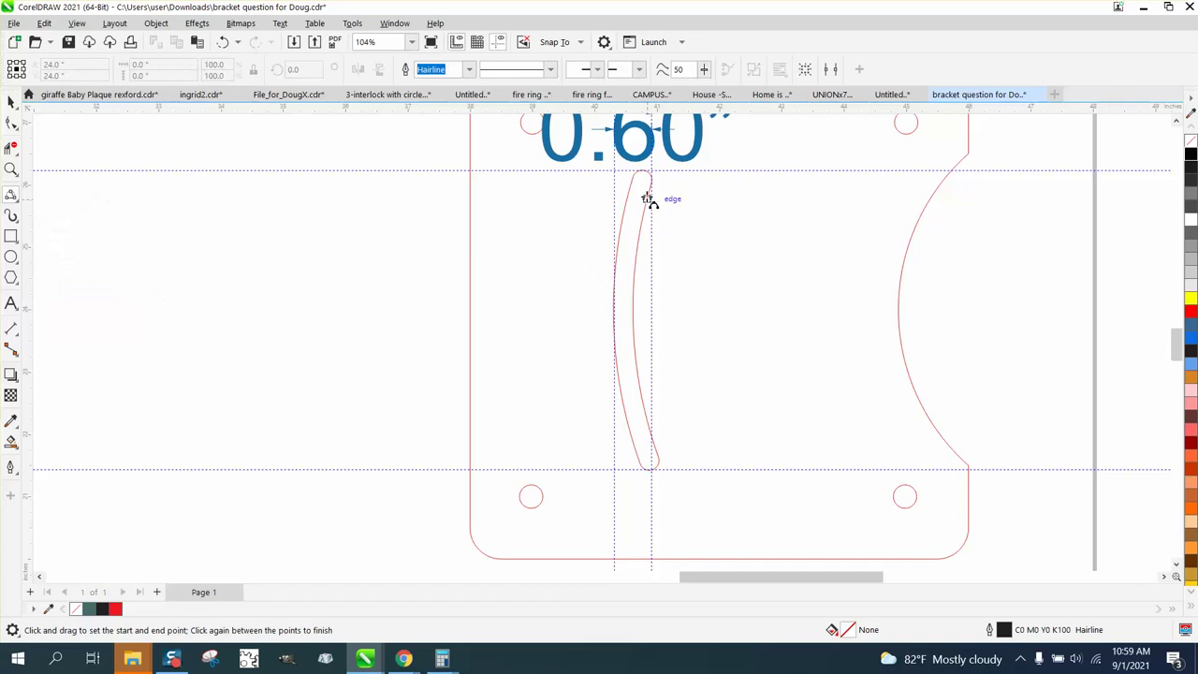
{"action": "left_click_drag", "start_coordinate": [646, 174], "coordinate": [650, 469]}
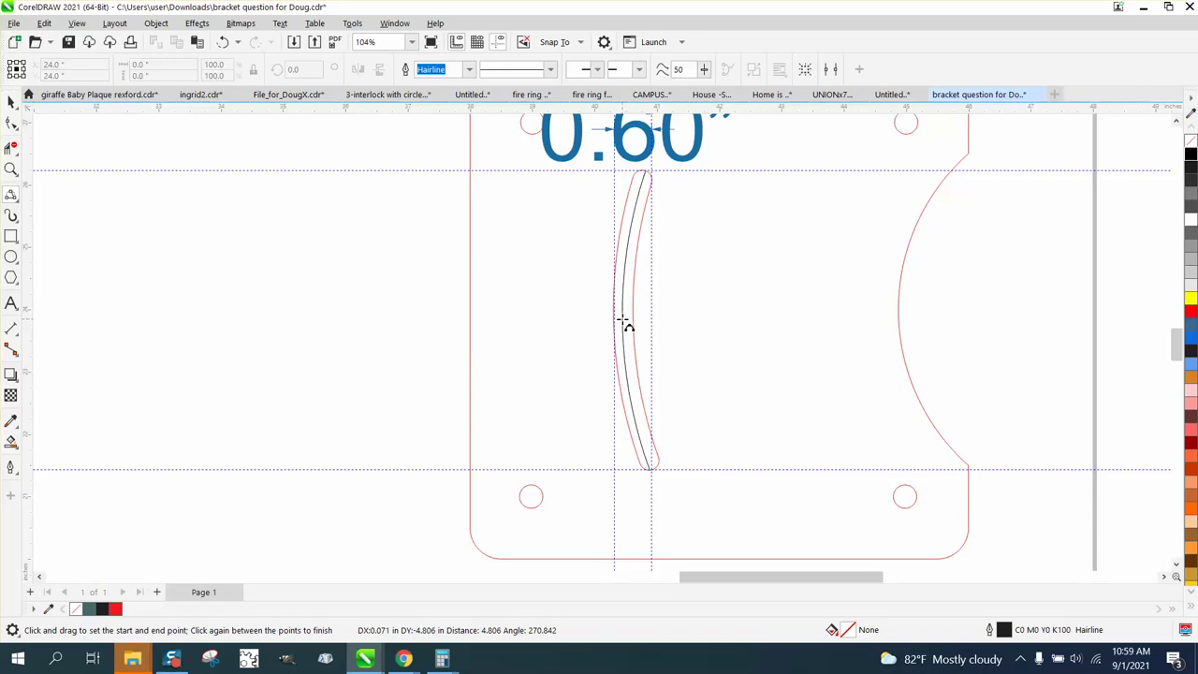
{"action": "left_click", "coordinate": [623, 323]}
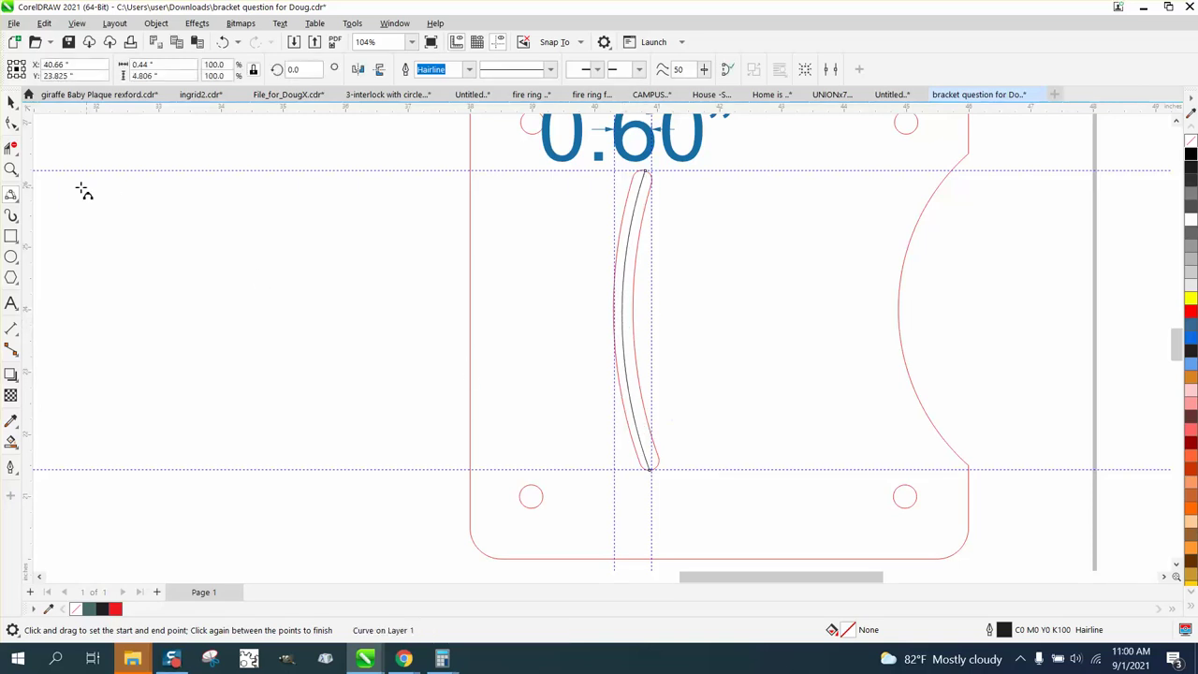
Step: Snap the curve's bottom end node onto the slot tip
{"action": "left_click", "coordinate": [11, 169]}
{"action": "left_click_drag", "start_coordinate": [567, 447], "coordinate": [742, 509]}
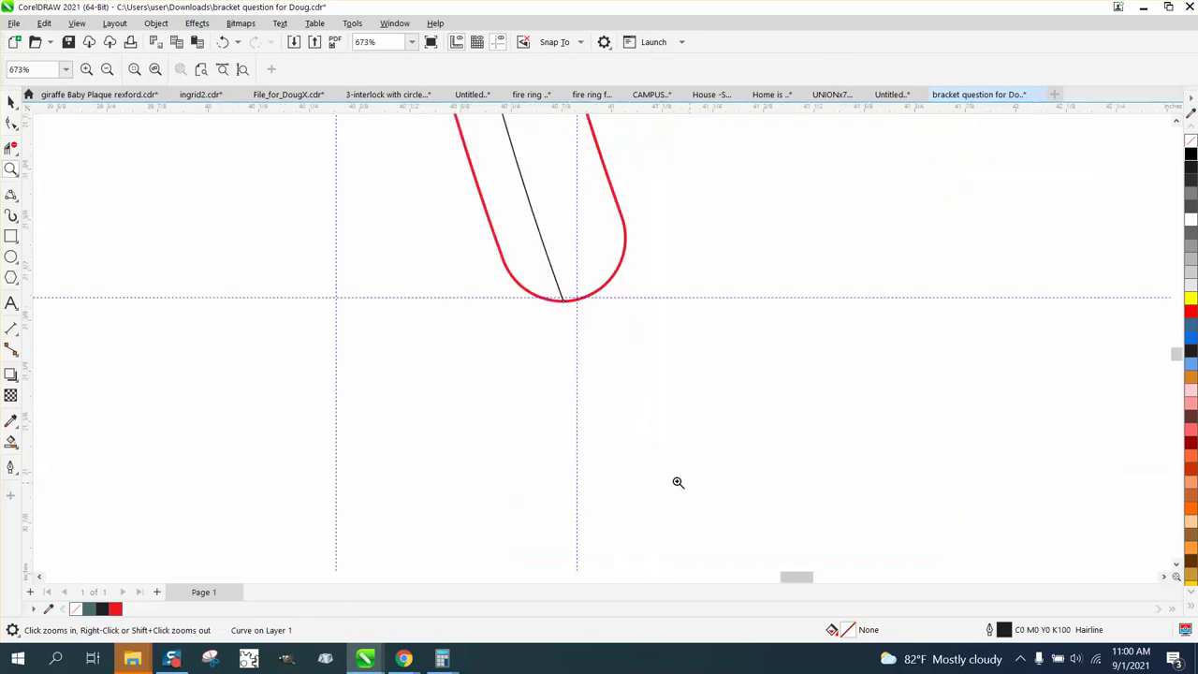
{"action": "left_click", "coordinate": [11, 122]}
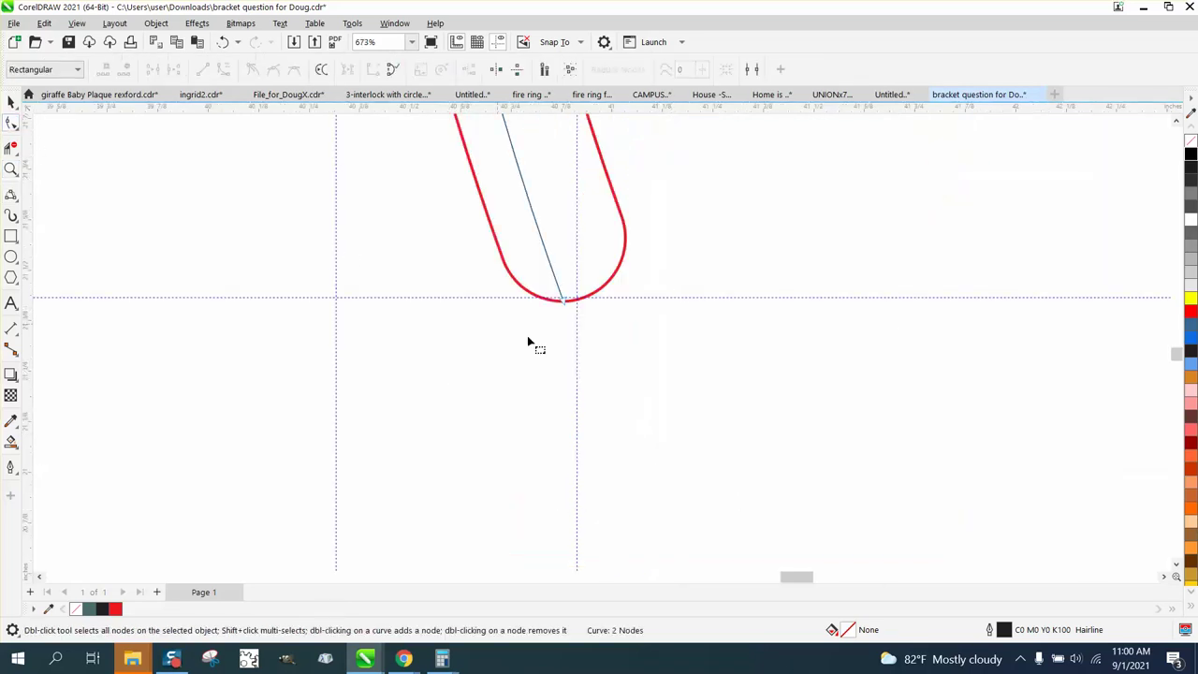
{"action": "left_click_drag", "start_coordinate": [566, 304], "coordinate": [580, 303]}
Step: Nudge the finished curve left to sit beside the bracket
{"action": "scroll", "coordinate": [591, 459], "scroll_direction": "down", "scroll_amount": 8}
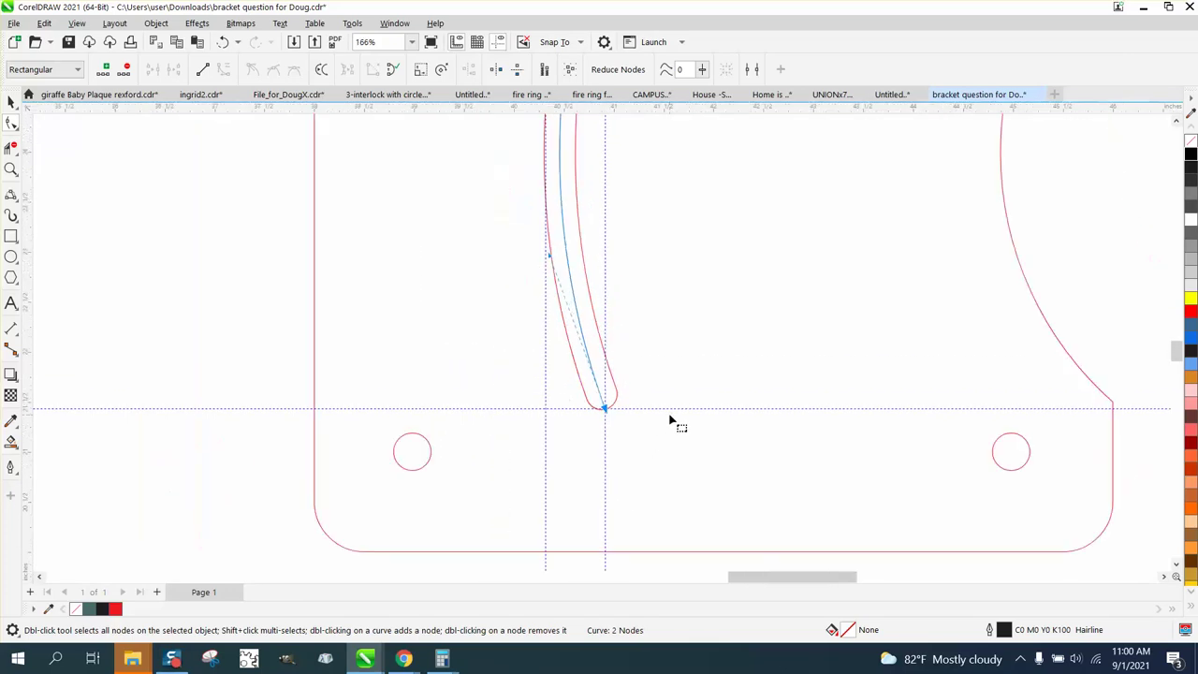
{"action": "scroll", "coordinate": [670, 421], "scroll_direction": "down", "scroll_amount": 1}
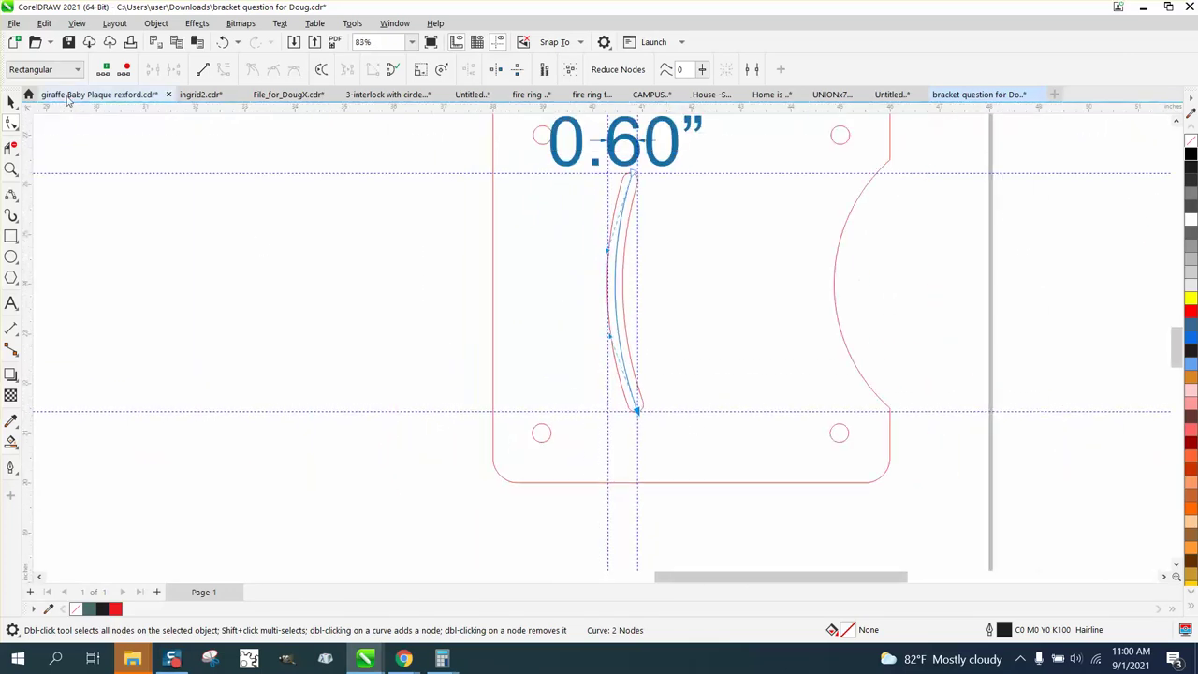
{"action": "left_click", "coordinate": [11, 101]}
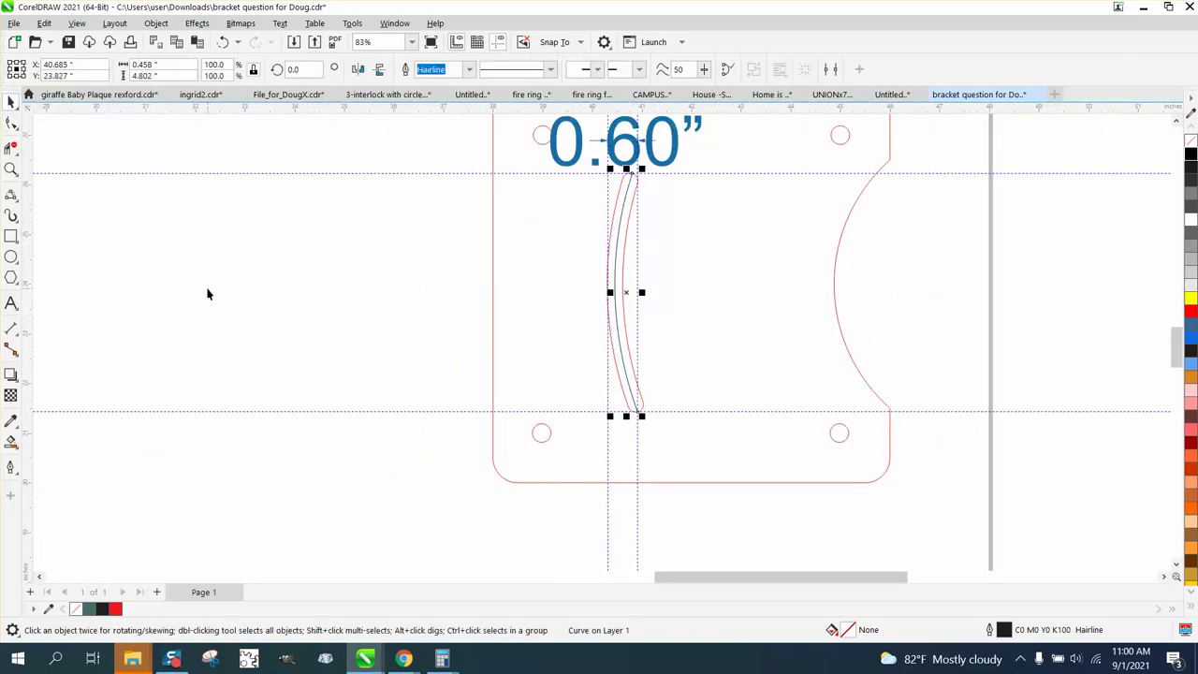
{"action": "key", "text": "Left"}
{"action": "key", "text": "Left"}
{"action": "key", "text": "Left"}
{"action": "key", "text": "Left"}
{"action": "key", "text": "Left"}
{"action": "key", "text": "Left"}
{"action": "key", "text": "Left"}
{"action": "key", "text": "Left"}
{"action": "key", "text": "Left"}
{"action": "key", "text": "Left"}
{"action": "key", "text": "Left"}
{"action": "key", "text": "Left"}
{"action": "key", "text": "Left"}
{"action": "key", "text": "Left"}
{"action": "key", "text": "Left"}
{"action": "key", "text": "Left"}
{"action": "key", "text": "Left"}
{"action": "key", "text": "Left"}
{"action": "key", "text": "Left"}
{"action": "key", "text": "Left"}
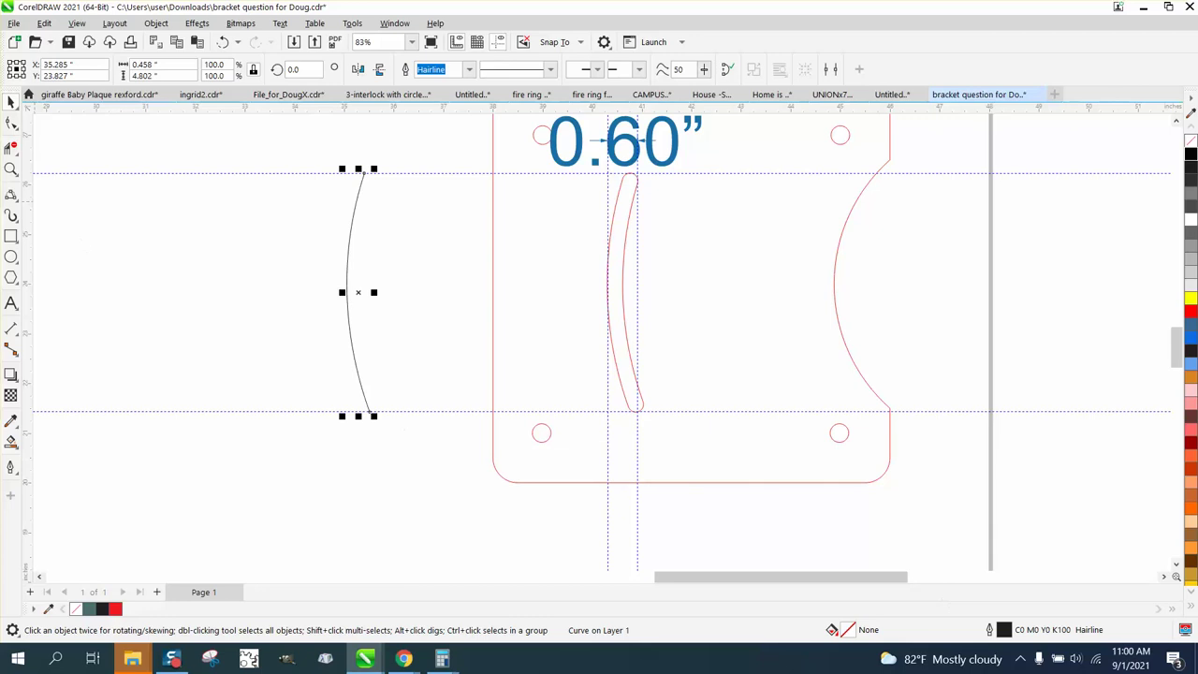
Step: Zoom into the slot and add a parallel dimension across its edges, reading 0.31"
{"action": "left_click", "coordinate": [11, 169]}
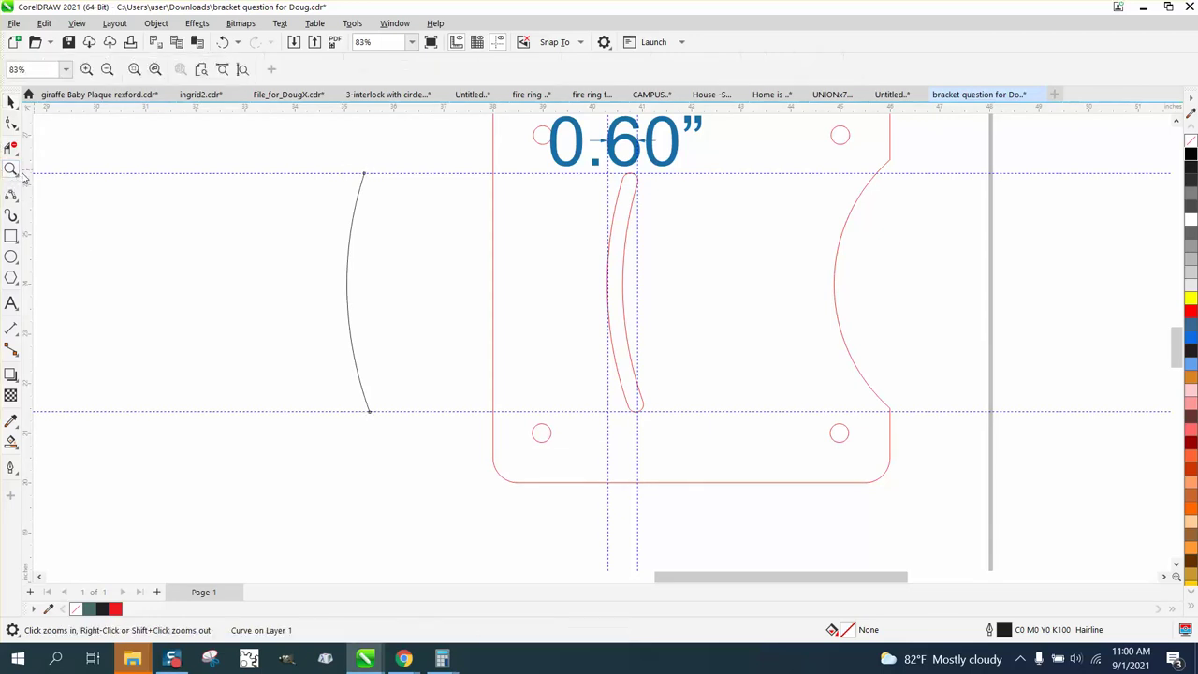
{"action": "left_click_drag", "start_coordinate": [563, 306], "coordinate": [697, 363]}
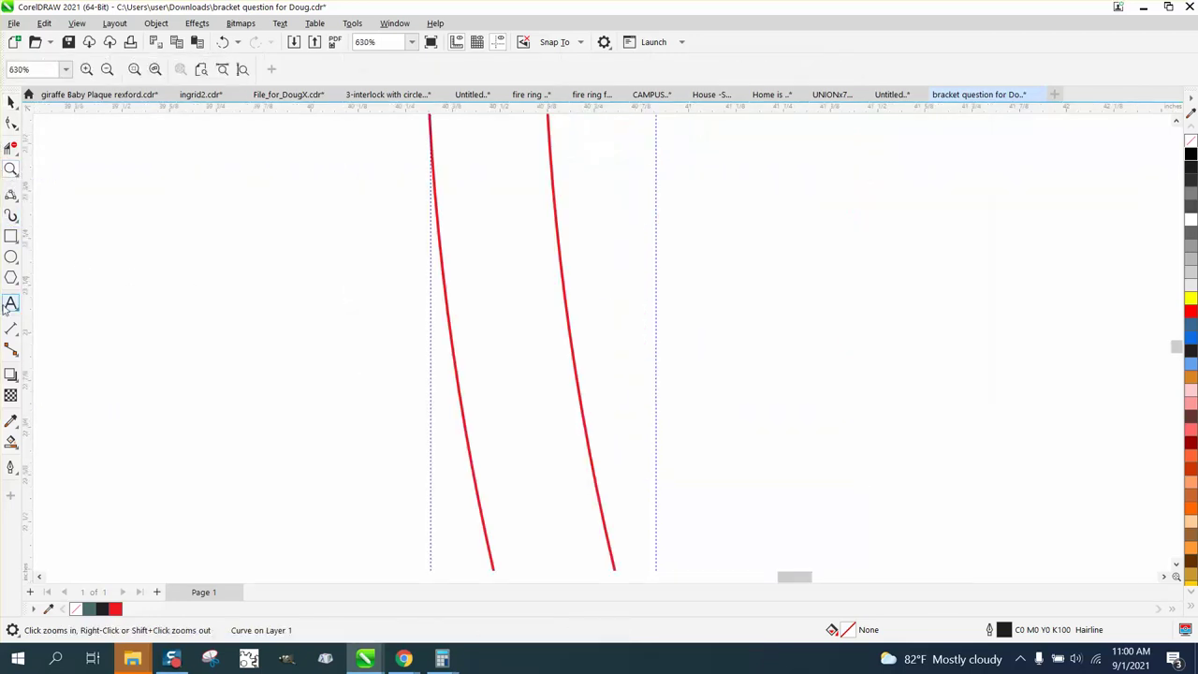
{"action": "left_click", "coordinate": [17, 339]}
{"action": "left_click", "coordinate": [68, 331]}
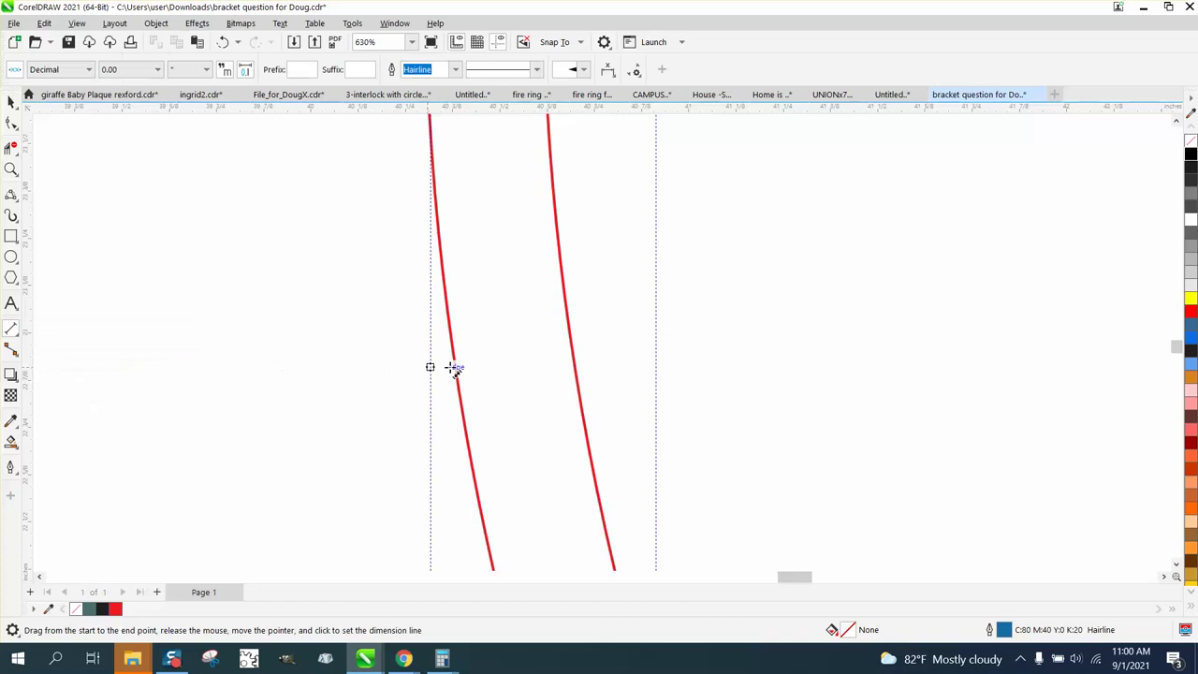
{"action": "left_click_drag", "start_coordinate": [564, 287], "coordinate": [444, 302]}
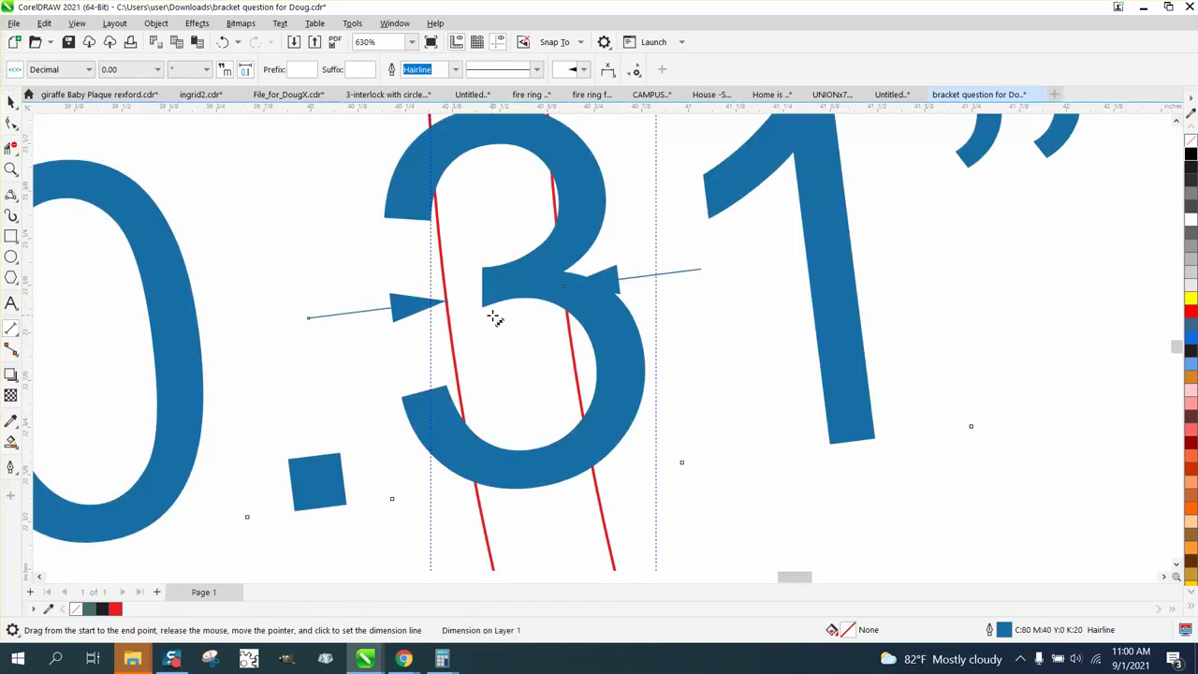
{"action": "left_click", "coordinate": [499, 322]}
{"action": "scroll", "coordinate": [471, 324], "scroll_direction": "down", "scroll_amount": 6}
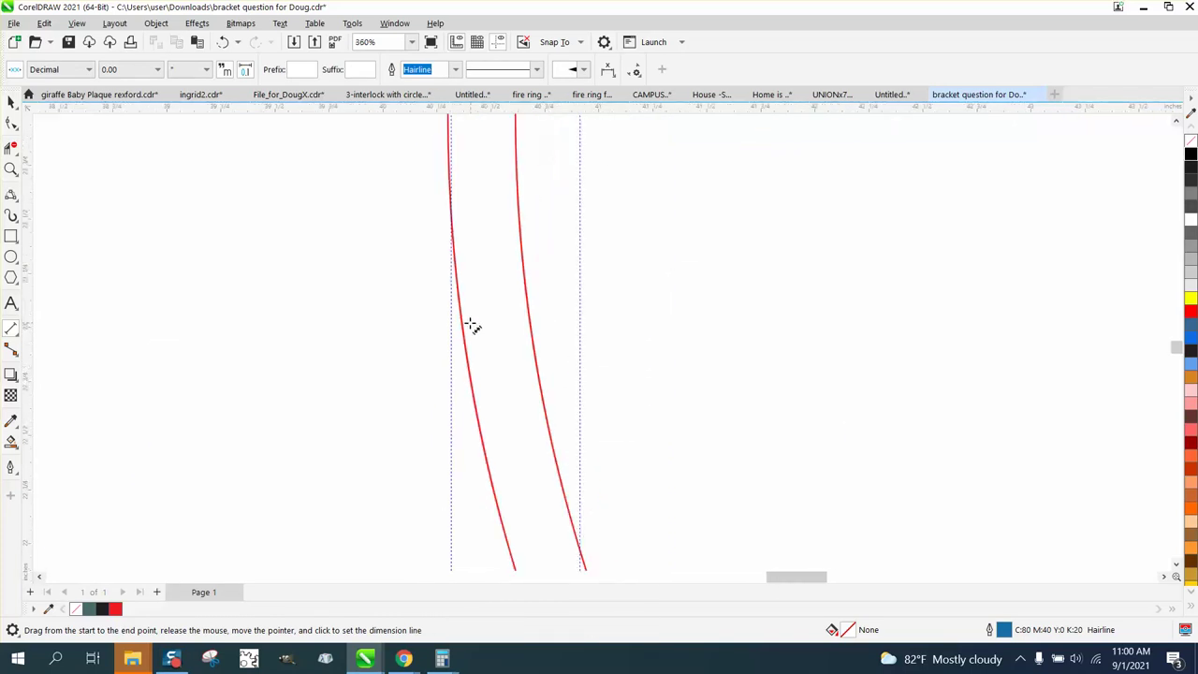
{"action": "left_click", "coordinate": [12, 101]}
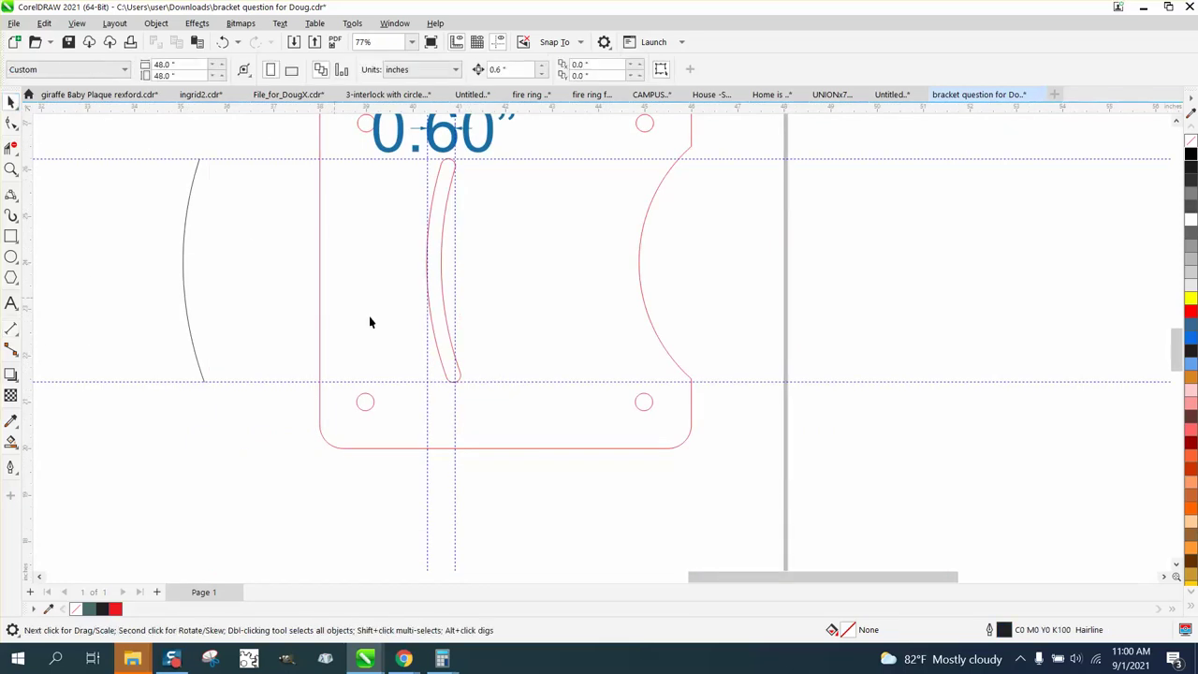
Step: Set the arc's outline width to .3 with inches as the width unit
{"action": "left_click", "coordinate": [183, 279]}
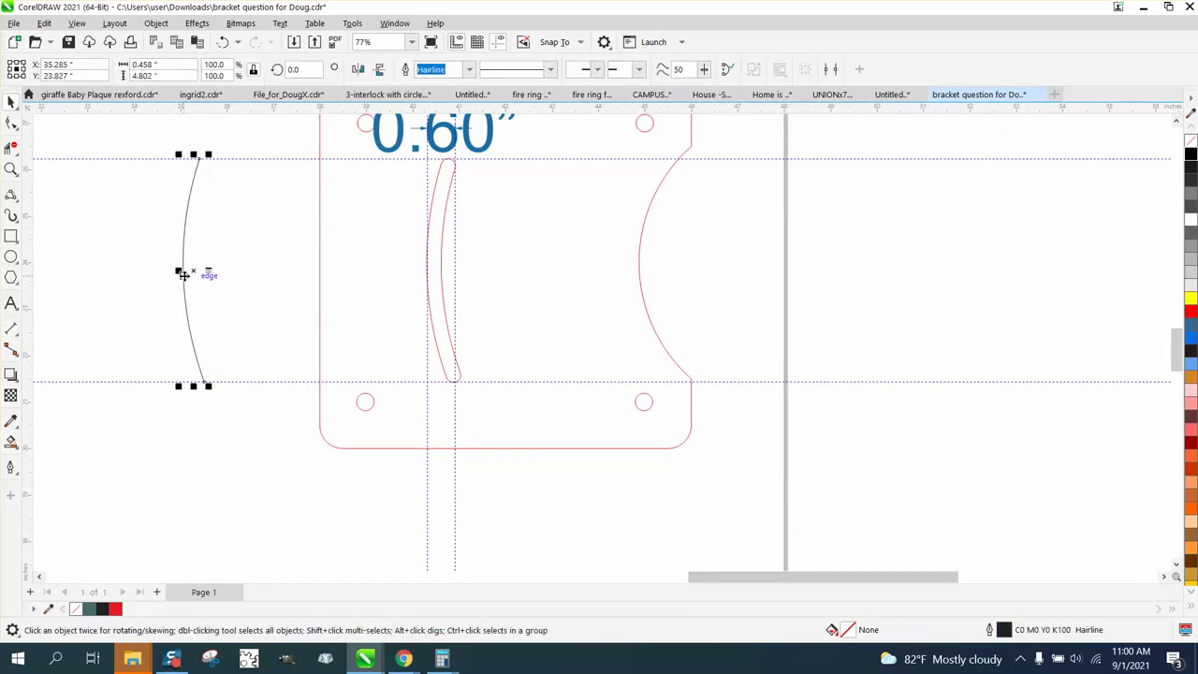
{"action": "double_click", "coordinate": [1003, 630]}
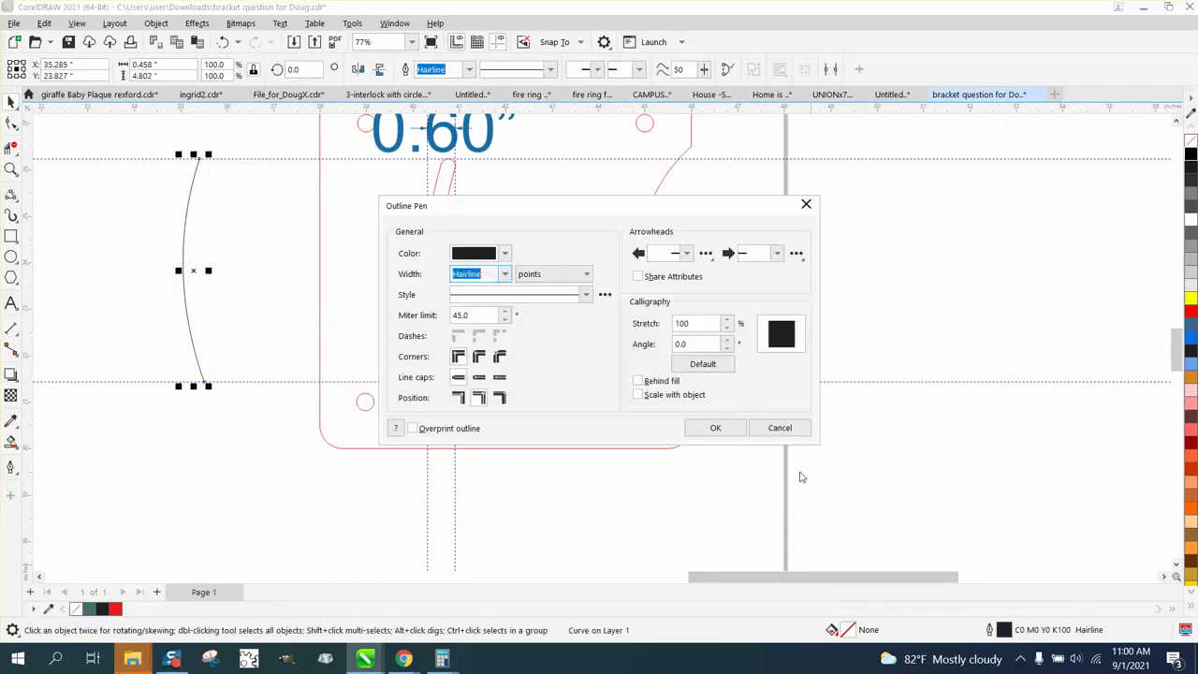
{"action": "left_click", "coordinate": [586, 274]}
{"action": "left_click", "coordinate": [539, 295]}
{"action": "left_click", "coordinate": [504, 273]}
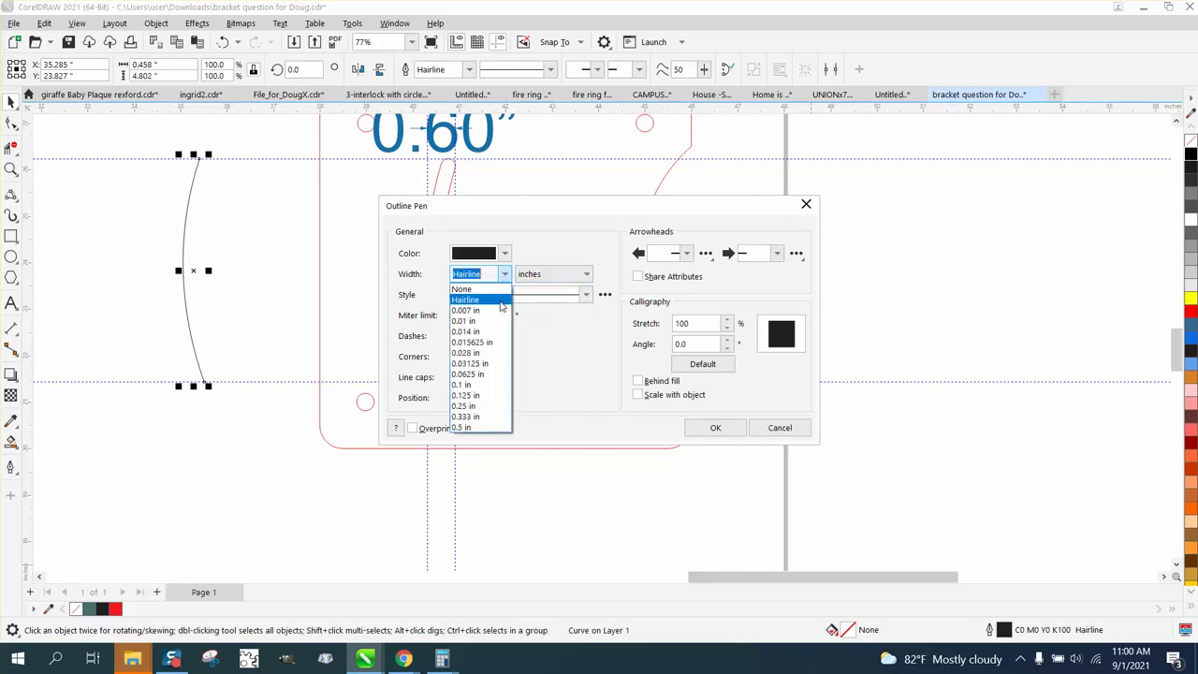
{"action": "left_click", "coordinate": [484, 273]}
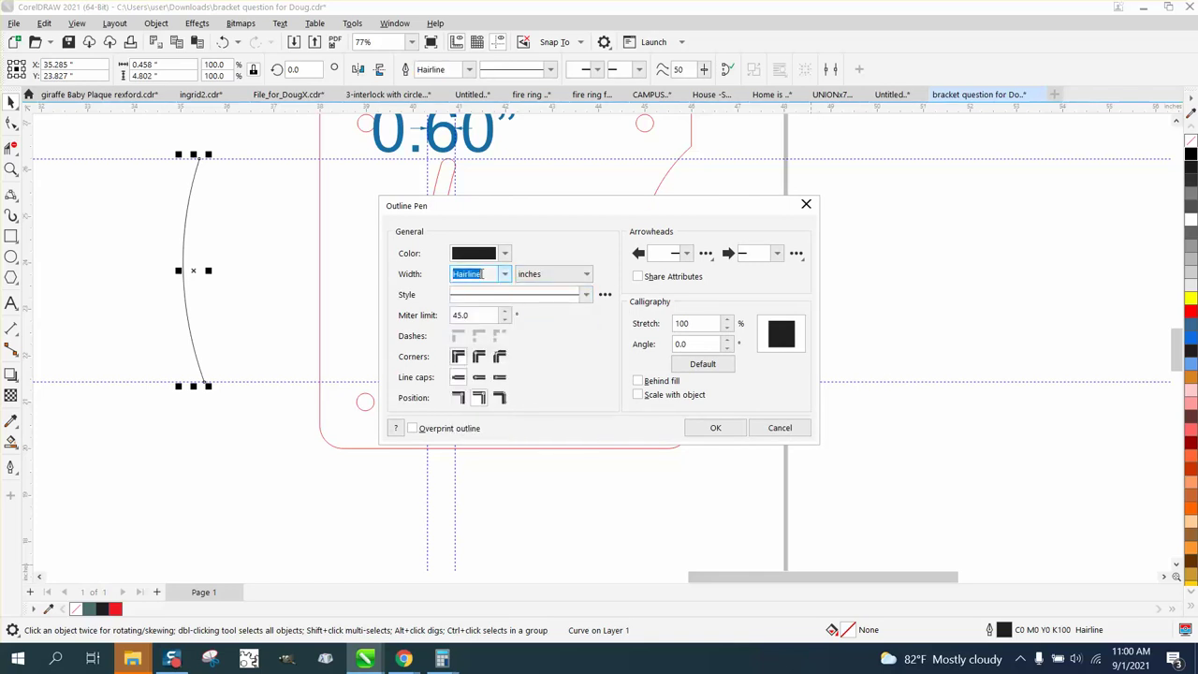
{"action": "type", "text": ".31"}
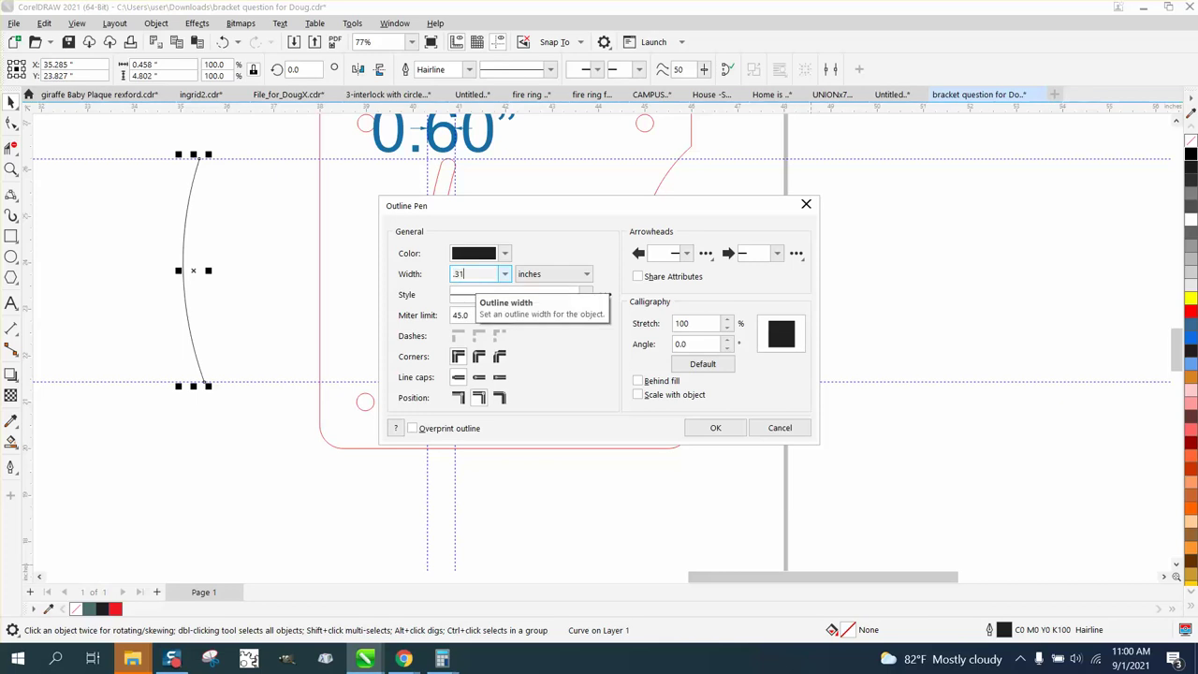
{"action": "key", "text": "Return"}
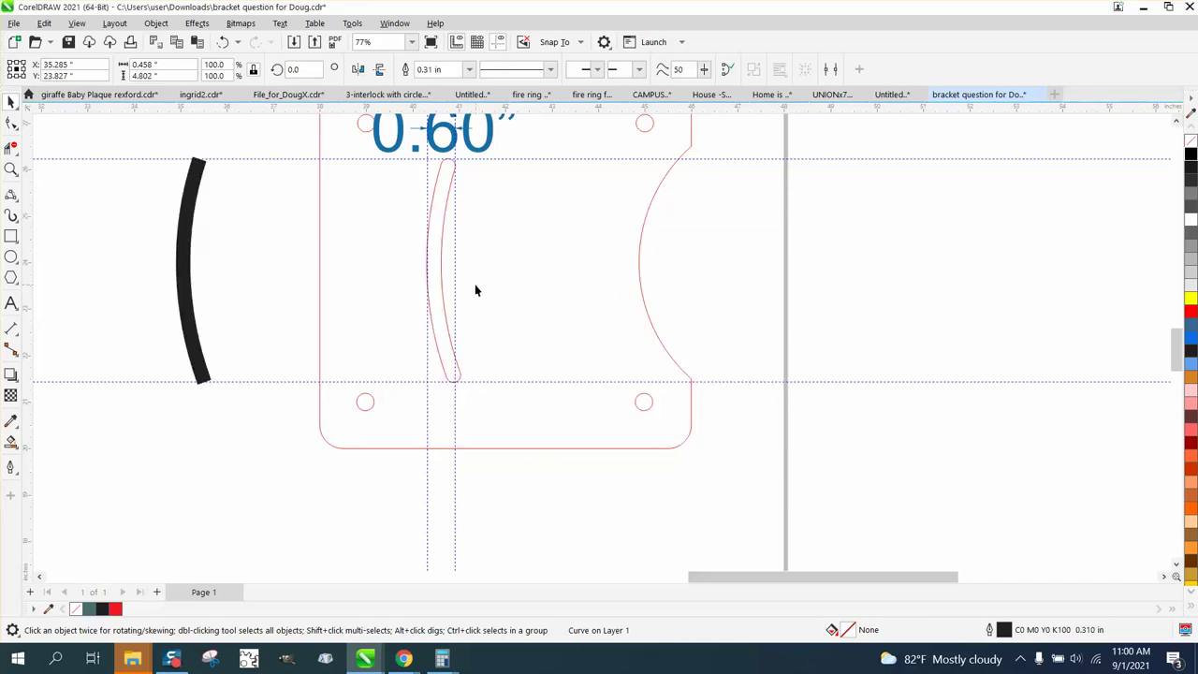
Step: Give the arc's outline round line caps
{"action": "left_click", "coordinate": [190, 262]}
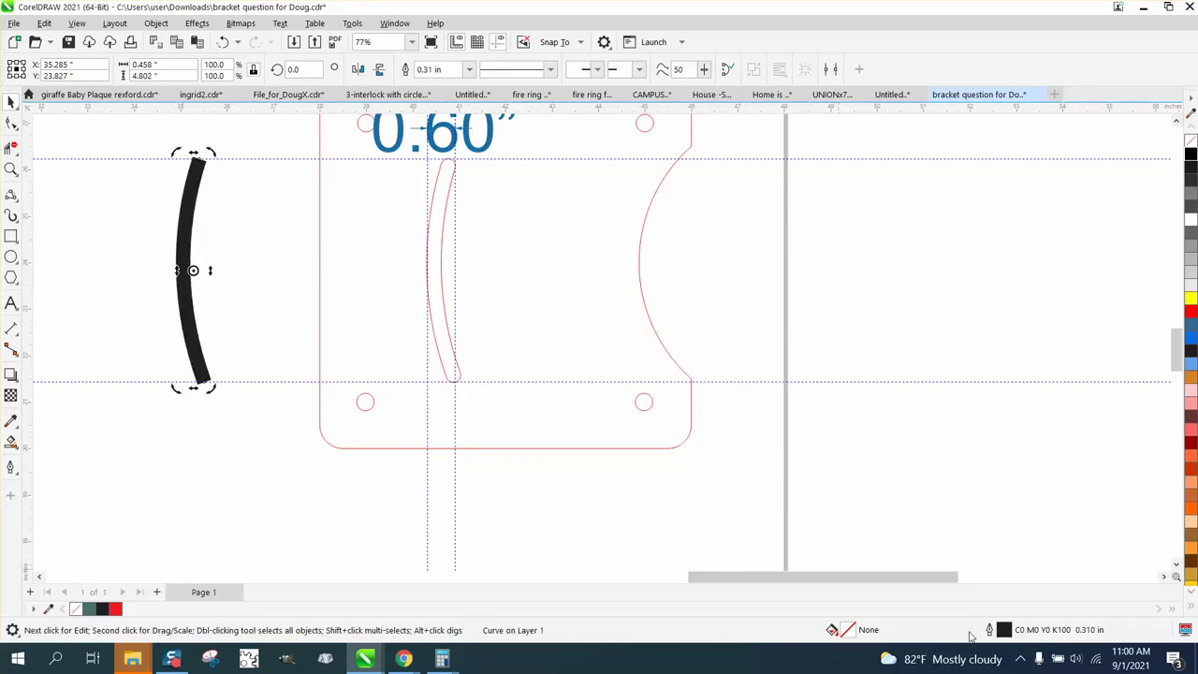
{"action": "double_click", "coordinate": [1003, 632]}
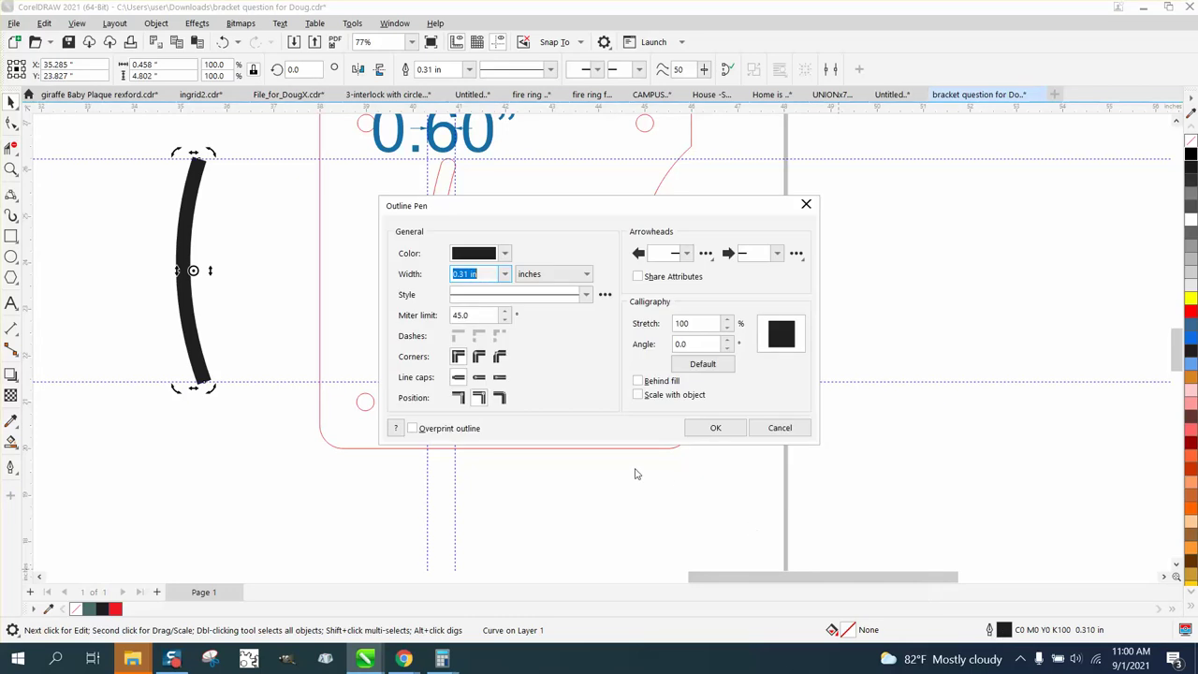
{"action": "left_click", "coordinate": [479, 378]}
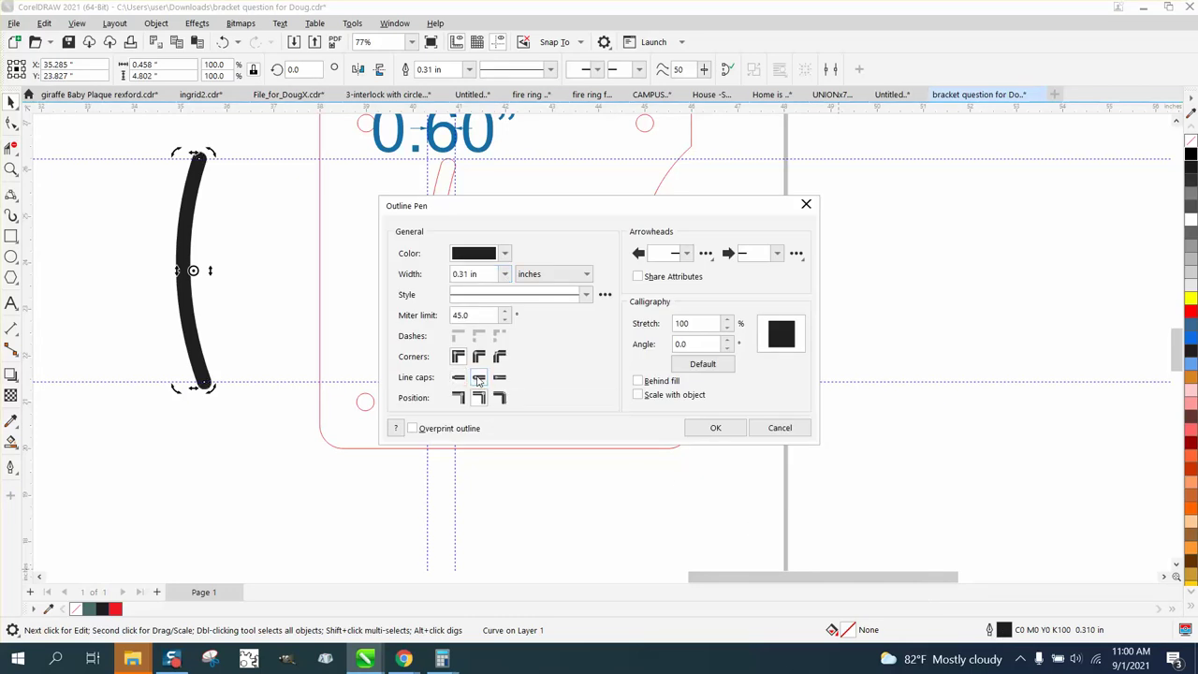
{"action": "left_click", "coordinate": [708, 431]}
Step: Convert the thick outline to an object with no fill and a black hairline outline
{"action": "left_click", "coordinate": [156, 23]}
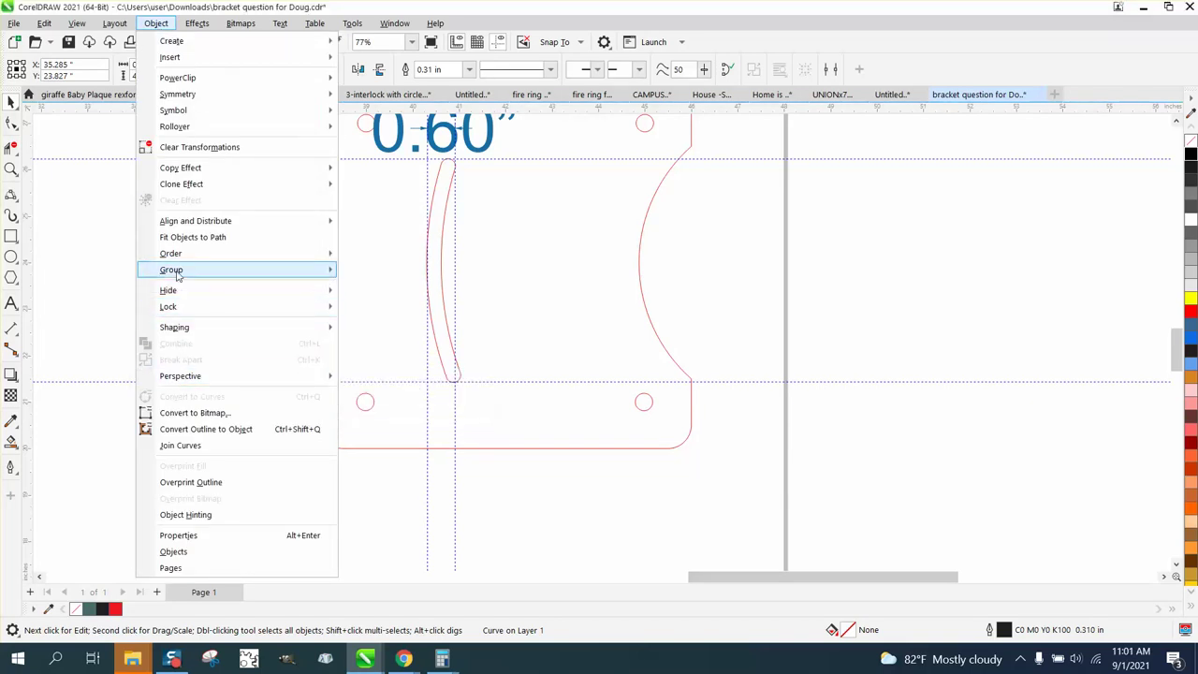
{"action": "mouse_move", "coordinate": [177, 272]}
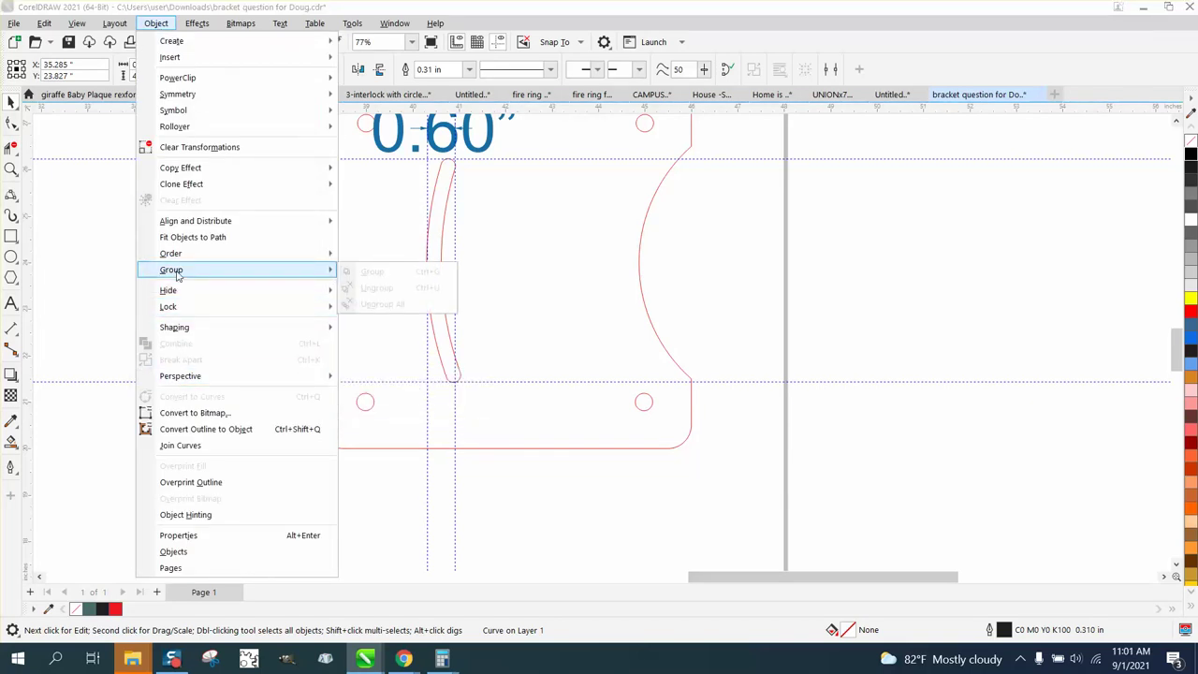
{"action": "left_click", "coordinate": [197, 429]}
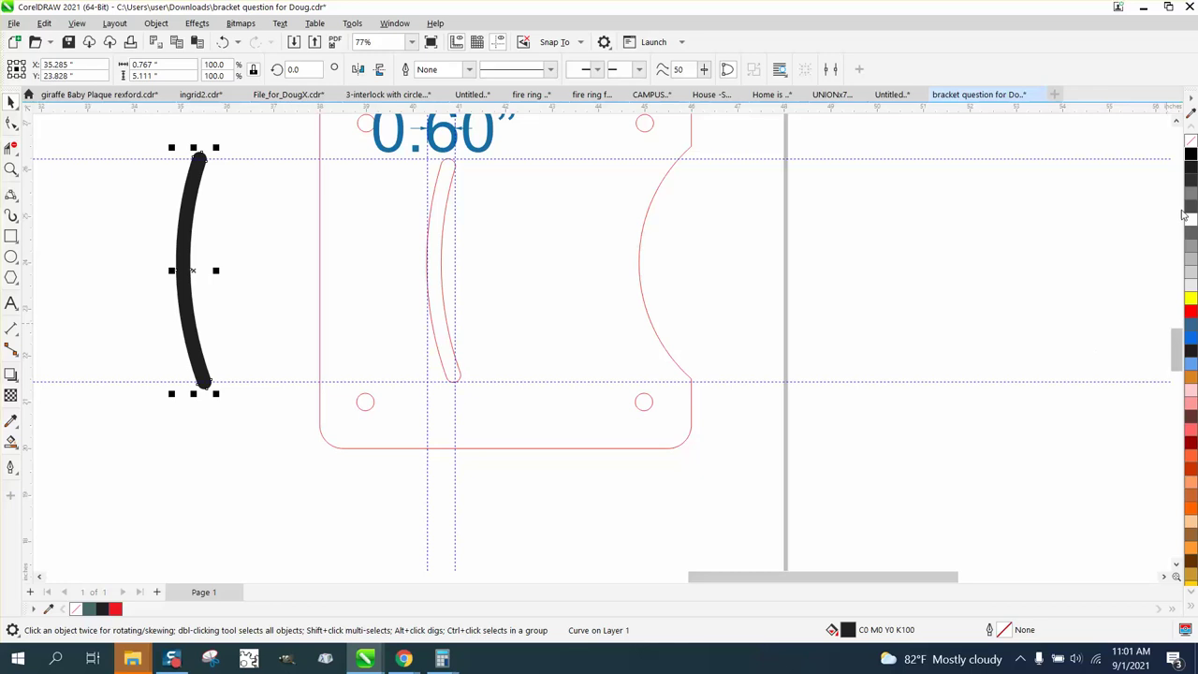
{"action": "left_click", "coordinate": [1192, 142]}
{"action": "right_click", "coordinate": [1190, 153]}
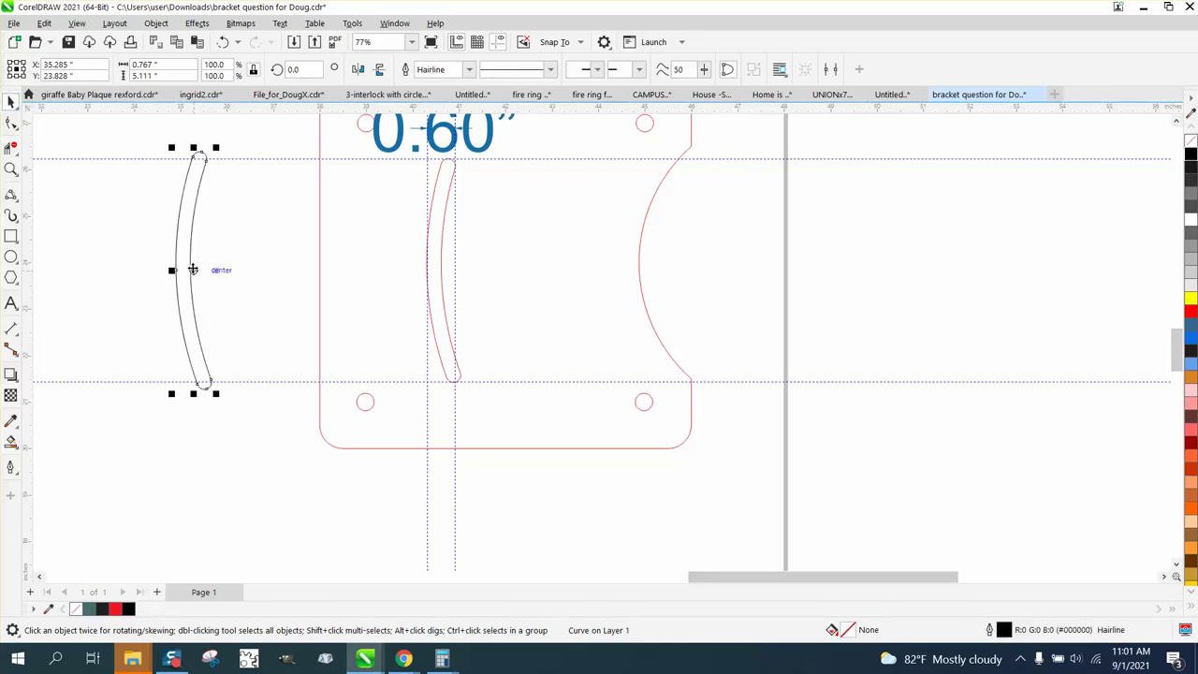
Step: Drag the slot shape over the original red slot
{"action": "left_click_drag", "start_coordinate": [193, 271], "coordinate": [442, 271]}
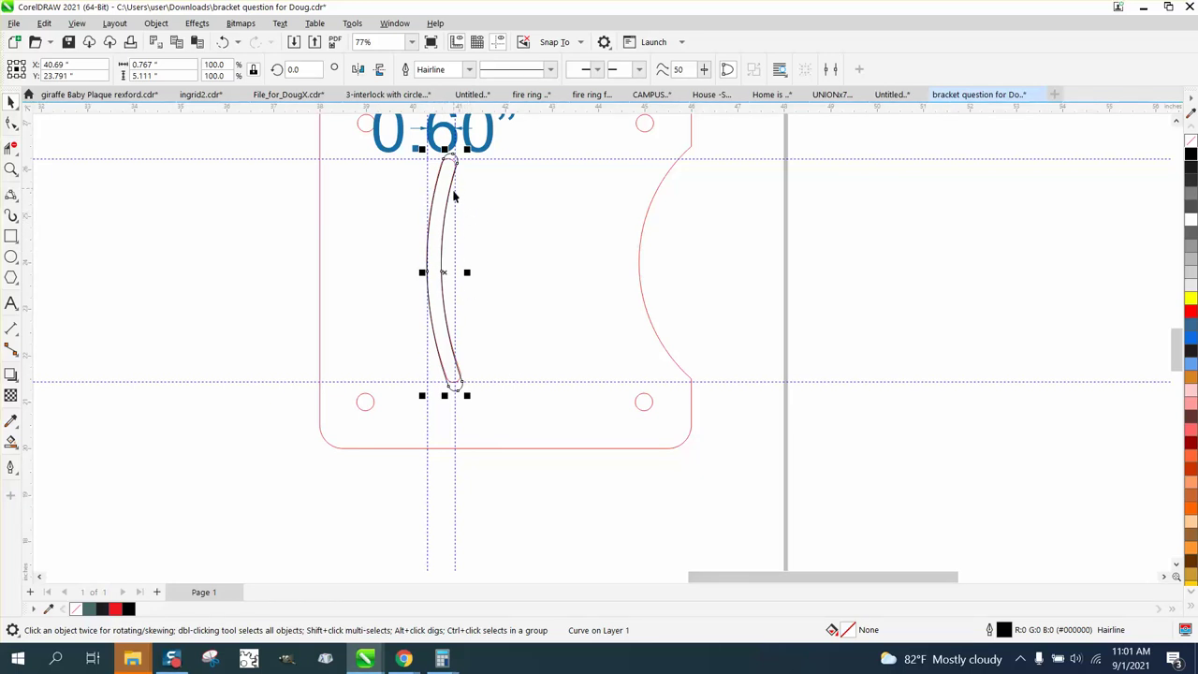
{"action": "scroll", "coordinate": [458, 217], "scroll_direction": "down", "scroll_amount": 1}
{"action": "scroll", "coordinate": [458, 219], "scroll_direction": "down", "scroll_amount": 3}
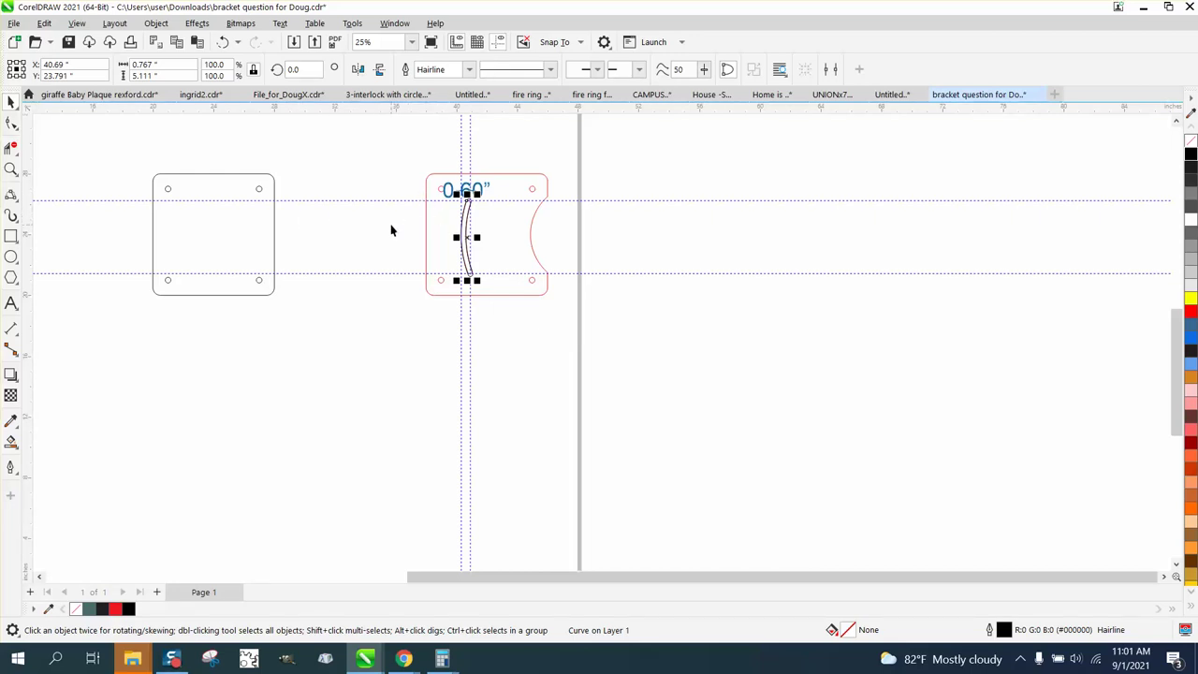
Step: Group the new square outline with its four corner holes
{"action": "left_click", "coordinate": [170, 193]}
{"action": "left_click_drag", "start_coordinate": [137, 152], "coordinate": [327, 334]}
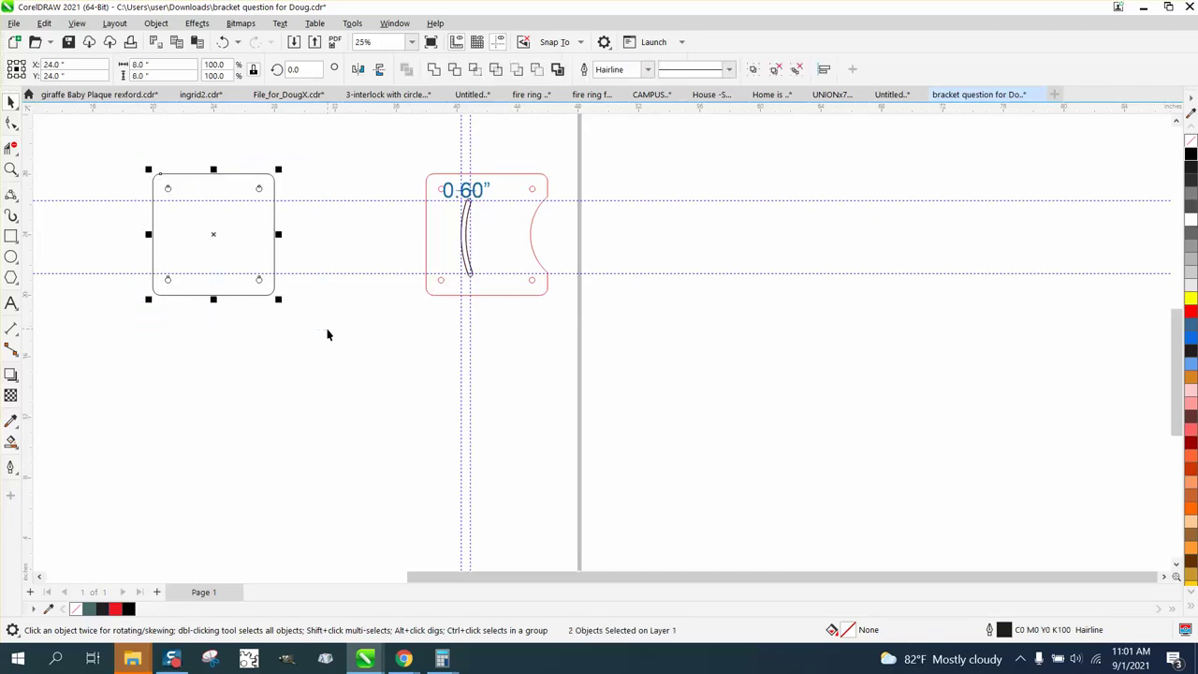
{"action": "key", "text": "ctrl+g"}
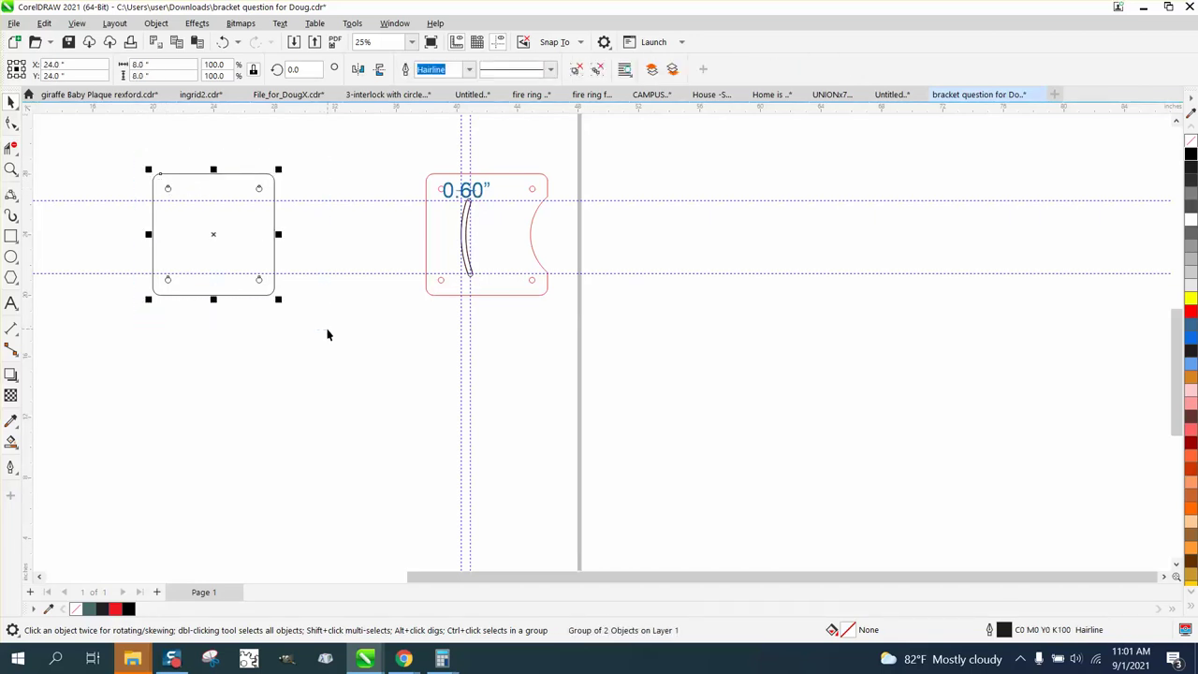
Step: Centre the black curved slot on the page inside the new square
{"action": "left_click", "coordinate": [466, 234]}
{"action": "key", "text": "ctrl+z"}
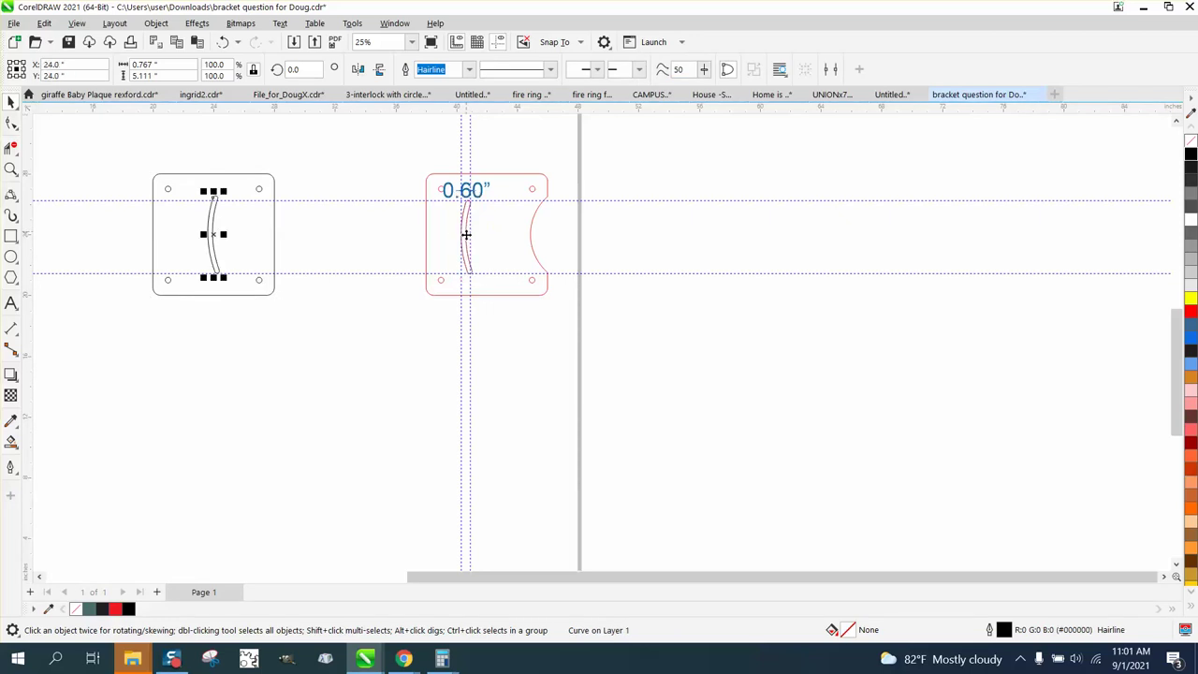
{"action": "left_click", "coordinate": [13, 169]}
Step: Zoom in on the red original and delete the 0.60" label
{"action": "left_click_drag", "start_coordinate": [419, 176], "coordinate": [585, 342]}
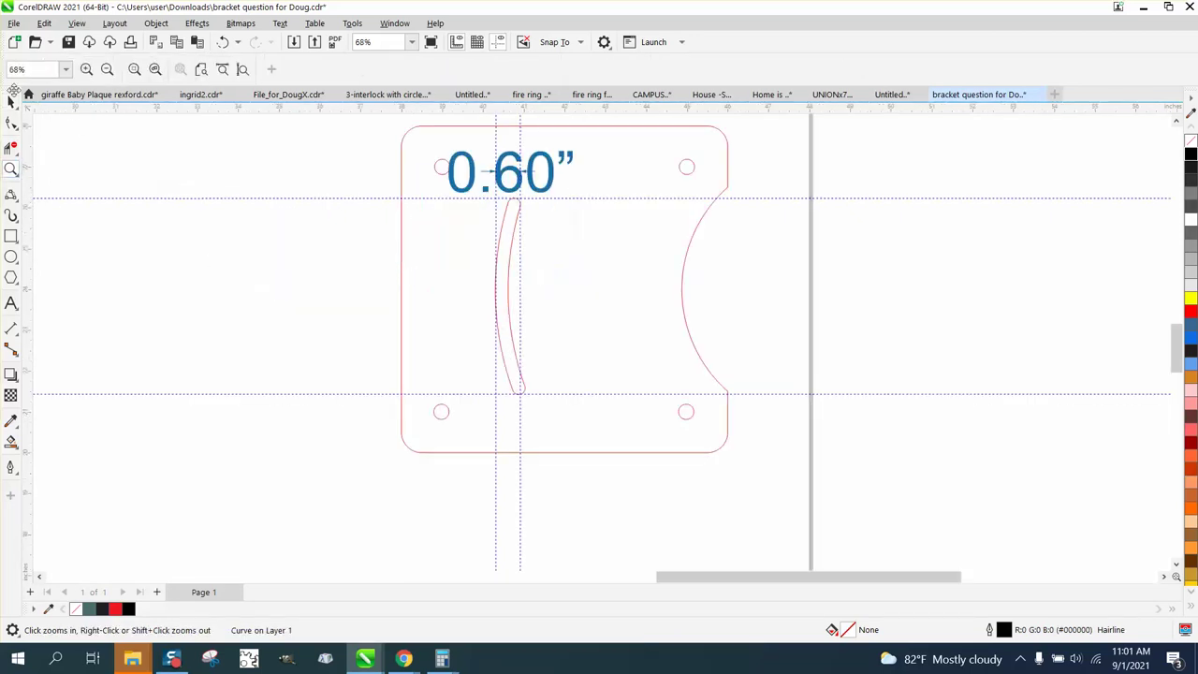
{"action": "left_click", "coordinate": [11, 101]}
{"action": "left_click", "coordinate": [547, 192]}
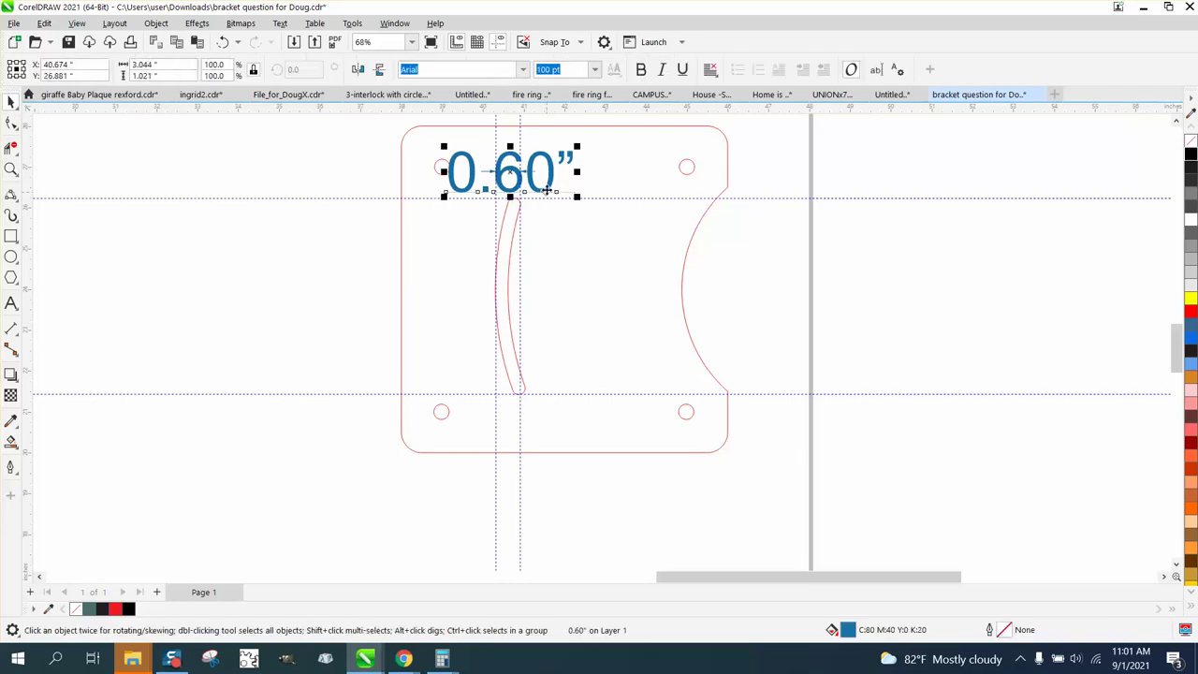
{"action": "key", "text": "Delete"}
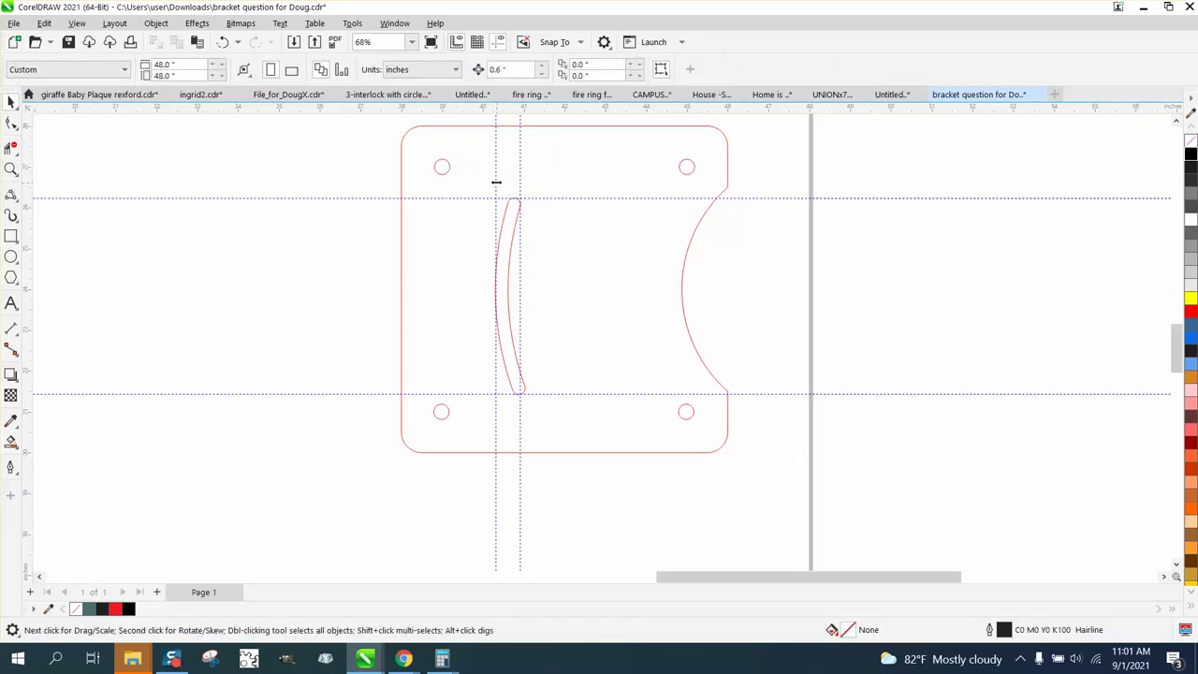
Step: Place guidelines at the left hole centres and slot edge, and dimension them as 1.30"
{"action": "left_click_drag", "start_coordinate": [496, 182], "coordinate": [442, 166]}
{"action": "left_click_drag", "start_coordinate": [520, 171], "coordinate": [495, 283]}
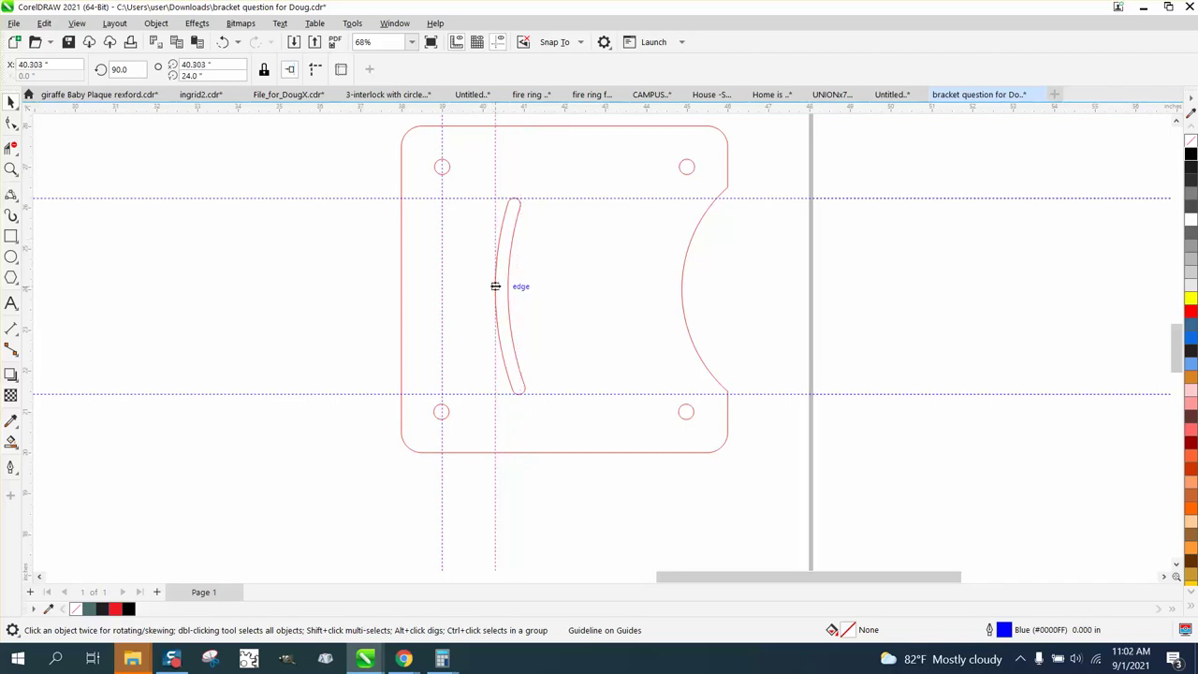
{"action": "left_click", "coordinate": [12, 329]}
{"action": "left_click", "coordinate": [46, 333]}
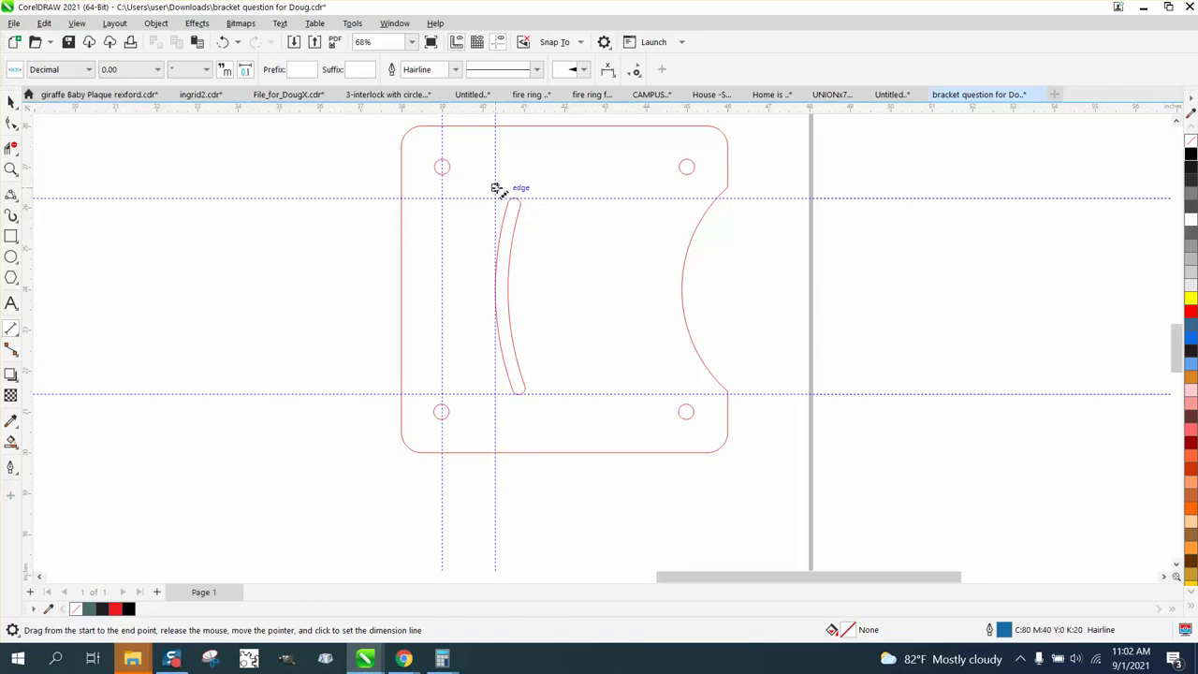
{"action": "left_click_drag", "start_coordinate": [497, 187], "coordinate": [444, 189]}
{"action": "left_click", "coordinate": [443, 188]}
{"action": "left_click", "coordinate": [11, 102]}
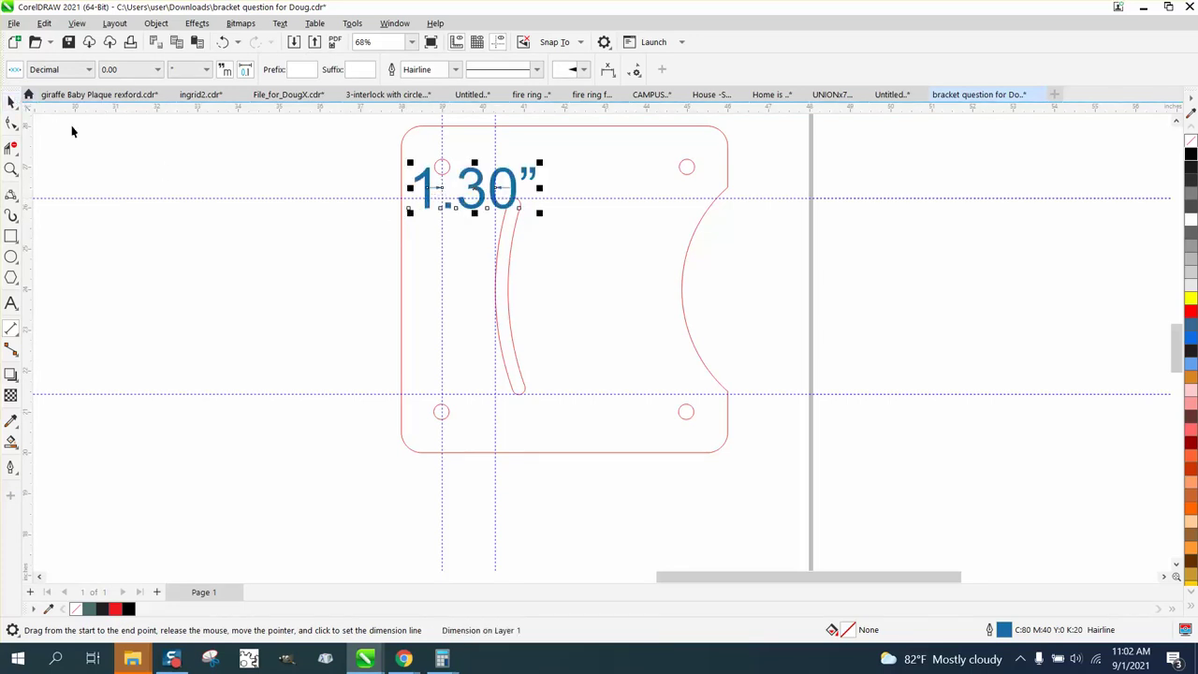
Step: Delete the 1.30" dimension and zoom in on the new black bracket
{"action": "key", "text": "Delete"}
{"action": "scroll", "coordinate": [465, 250], "scroll_direction": "down", "scroll_amount": 3}
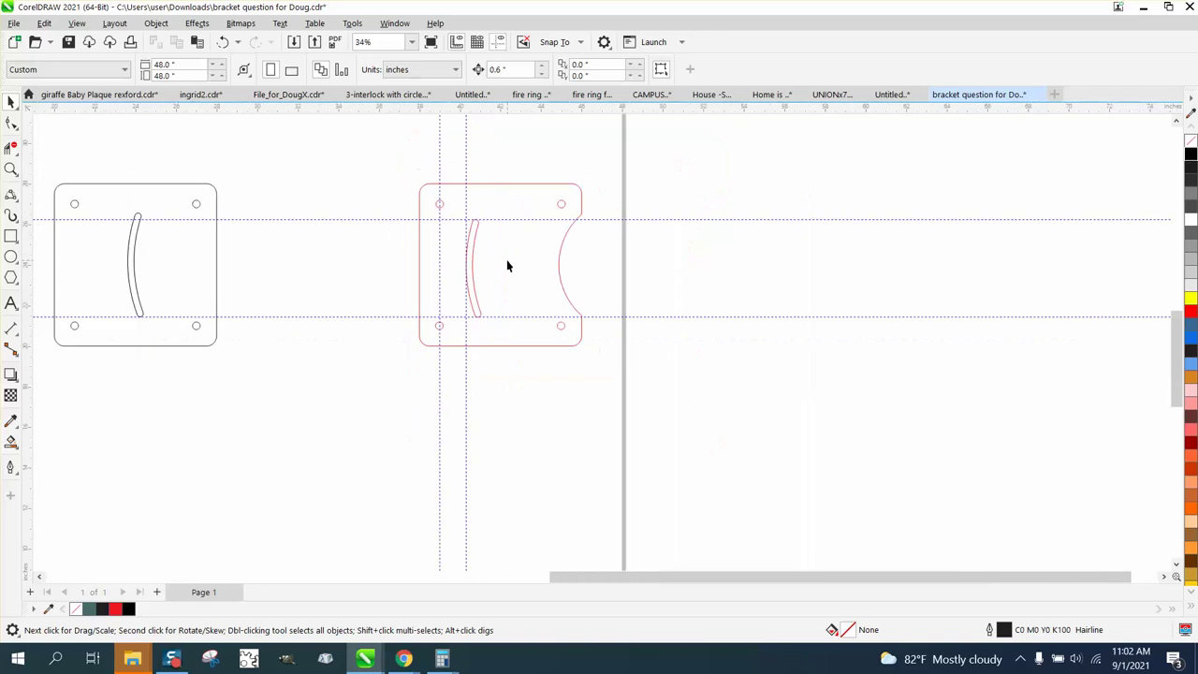
{"action": "left_click", "coordinate": [228, 278]}
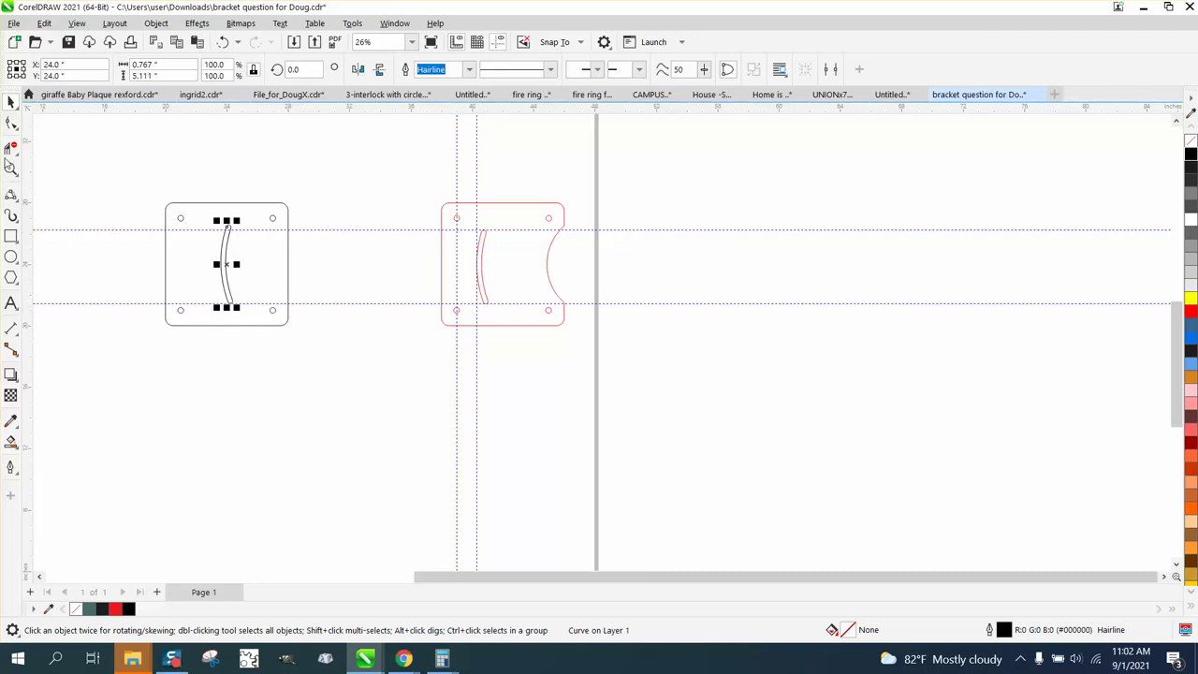
{"action": "key", "text": "z"}
{"action": "left_click_drag", "start_coordinate": [159, 190], "coordinate": [381, 381]}
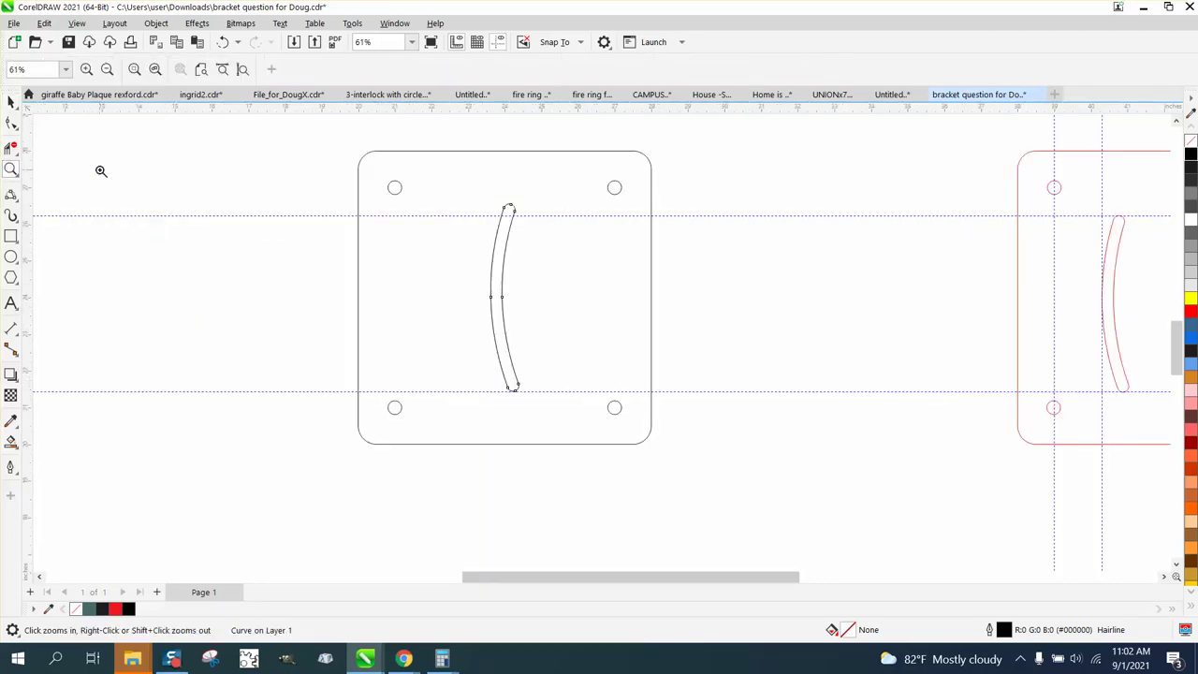
{"action": "left_click", "coordinate": [11, 101]}
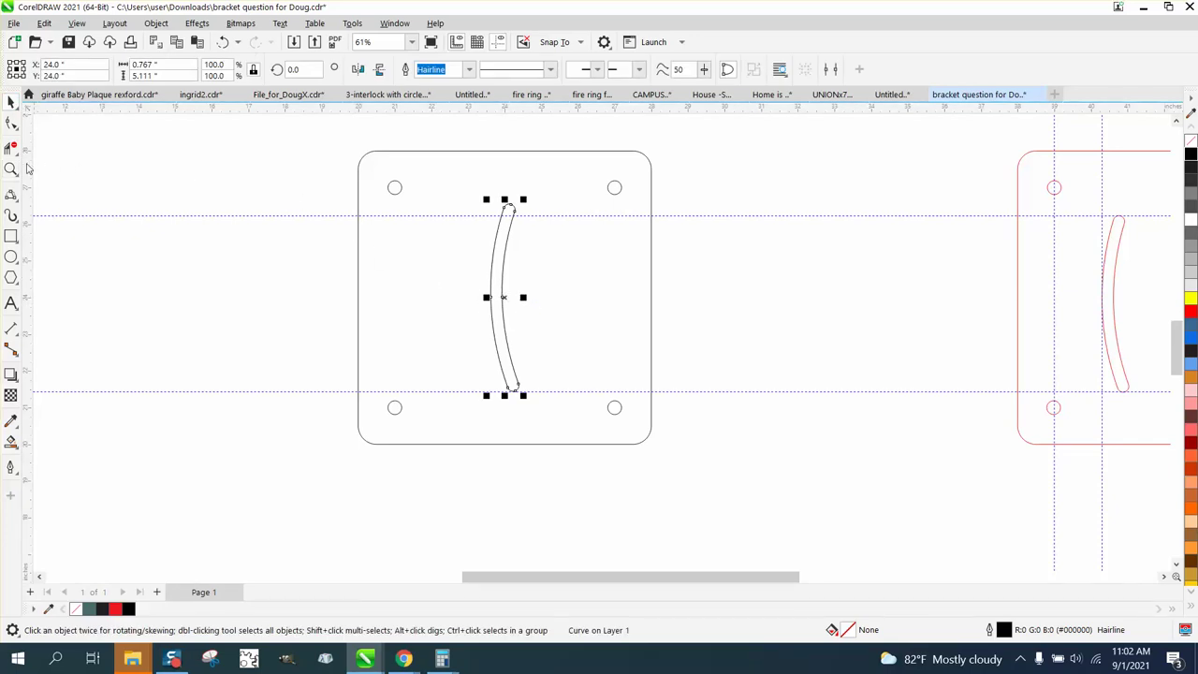
Step: Snap a guideline to the new bracket's left hole centres and move the slot onto it
{"action": "left_click_drag", "start_coordinate": [345, 188], "coordinate": [394, 187]}
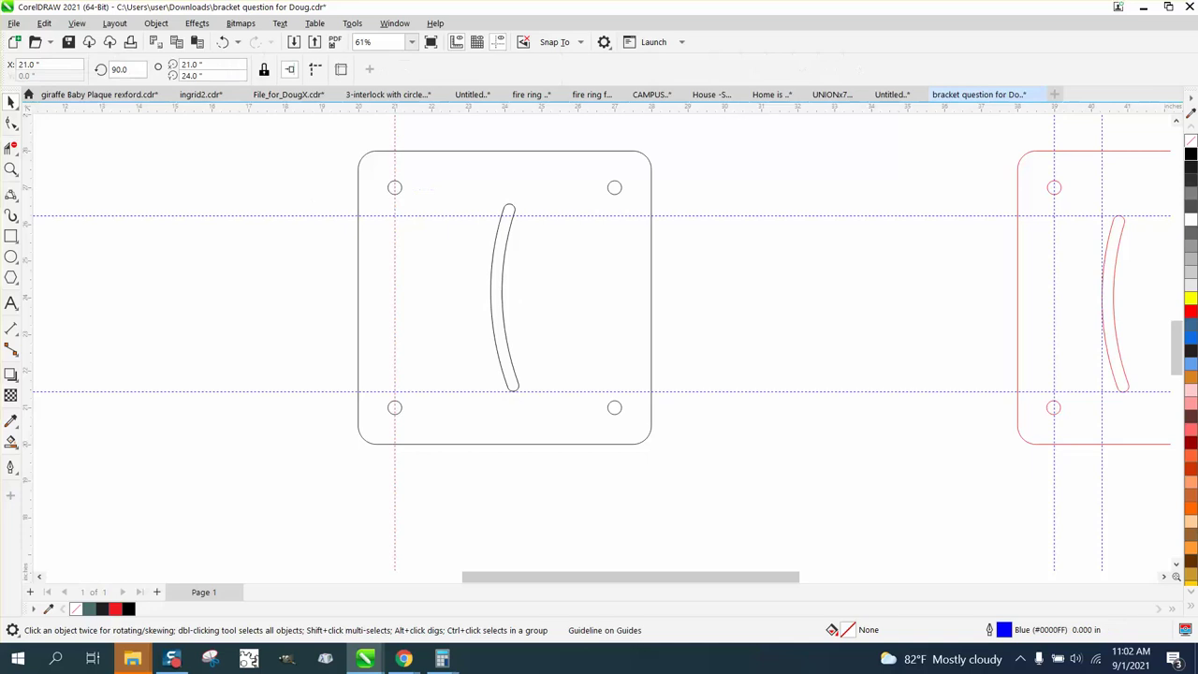
{"action": "left_click", "coordinate": [490, 299]}
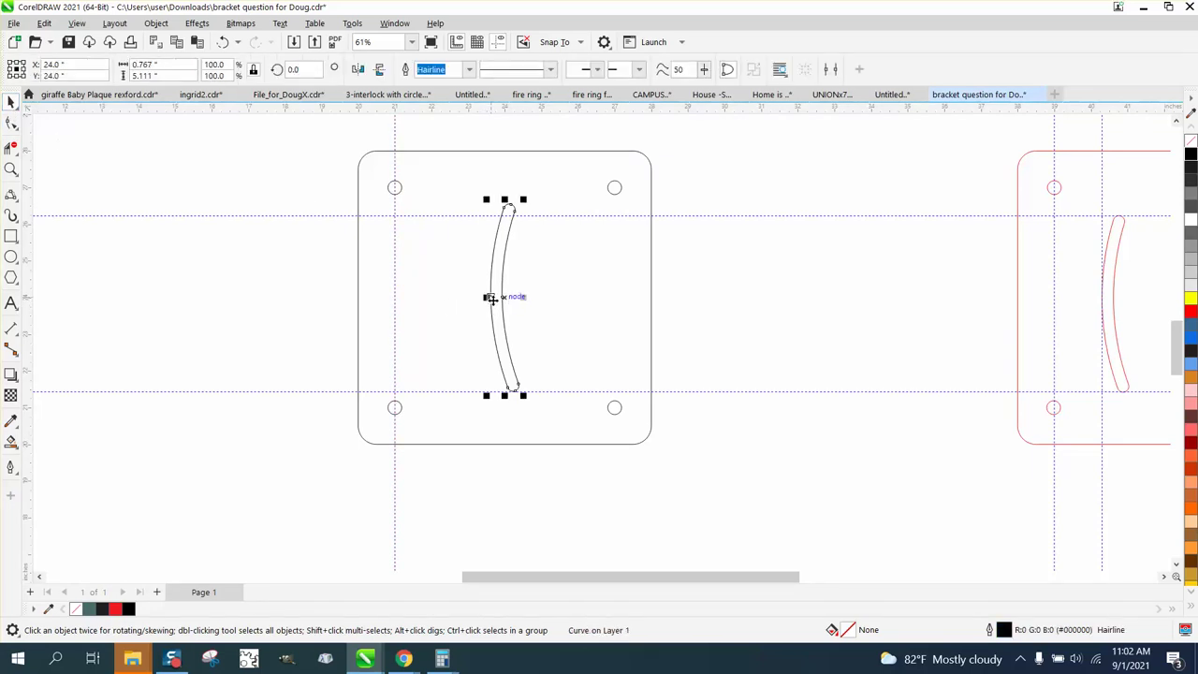
{"action": "left_click_drag", "start_coordinate": [490, 300], "coordinate": [401, 305]}
Step: Set the nudge distance to 1.3" and nudge the slot right once
{"action": "left_click", "coordinate": [344, 159]}
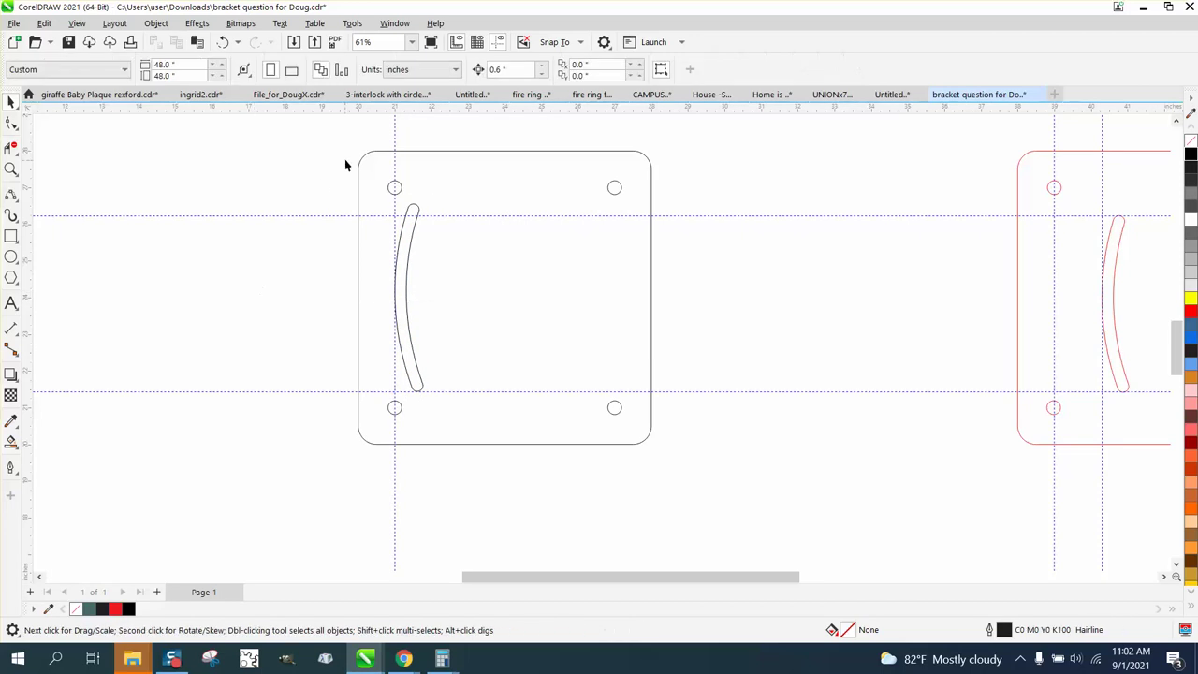
{"action": "double_click", "coordinate": [498, 69]}
{"action": "type", "text": "1.3"}
{"action": "key", "text": "Return"}
{"action": "left_click", "coordinate": [418, 214]}
{"action": "key", "text": "Right"}
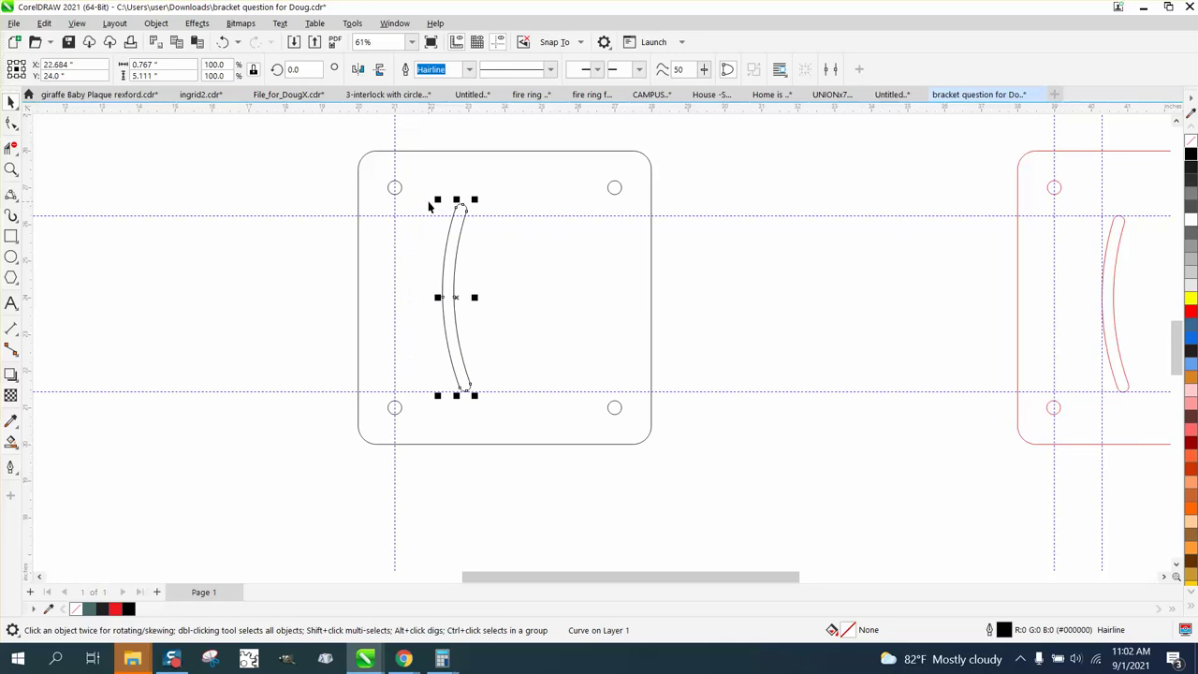
{"action": "left_click", "coordinate": [688, 271]}
Step: Centre the red original over the new bracket to compare, then move it back beside it
{"action": "scroll", "coordinate": [688, 272], "scroll_direction": "down", "scroll_amount": 3}
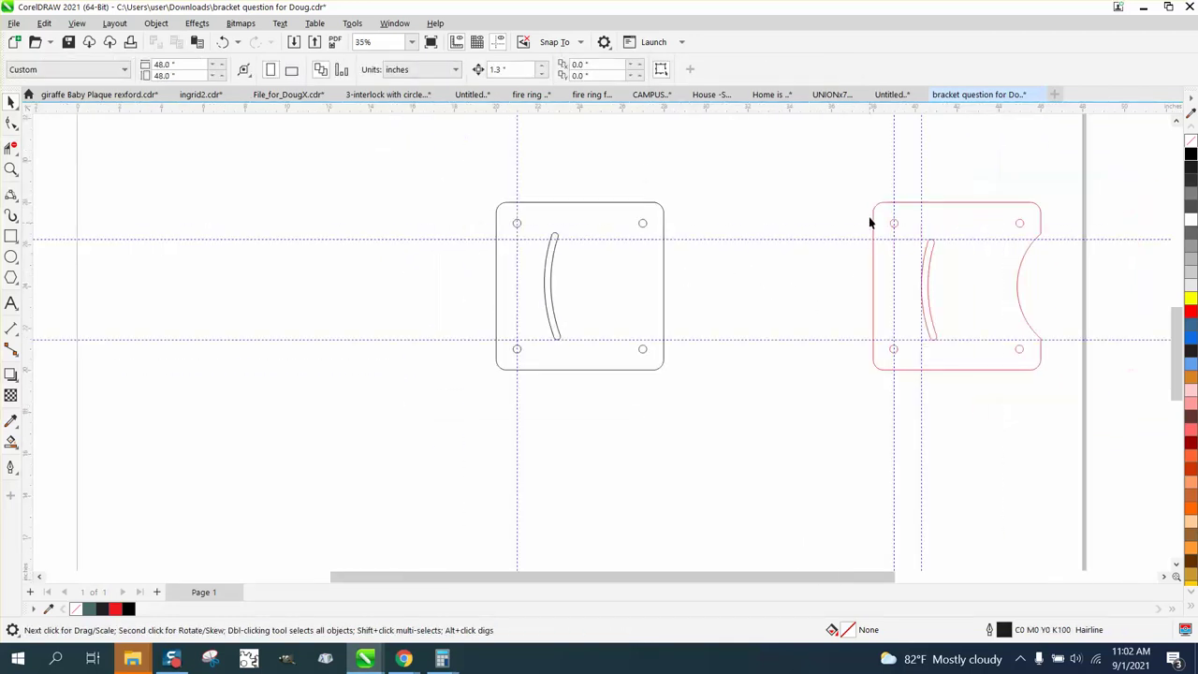
{"action": "left_click", "coordinate": [1056, 393]}
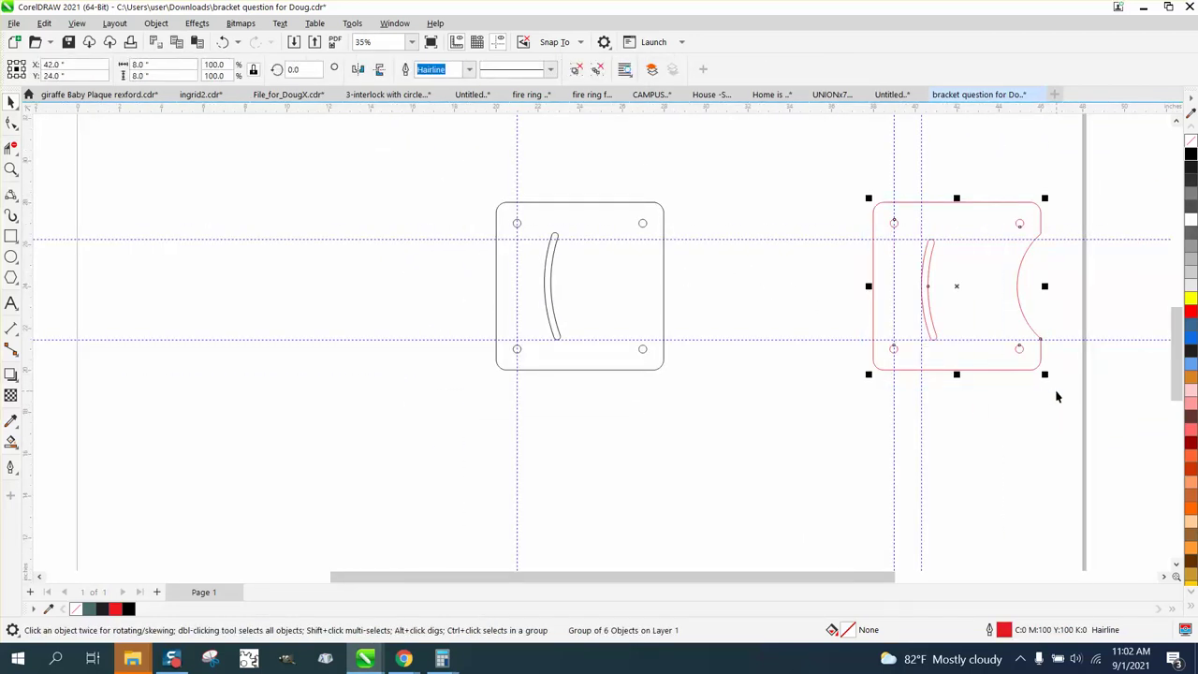
{"action": "key", "text": "p"}
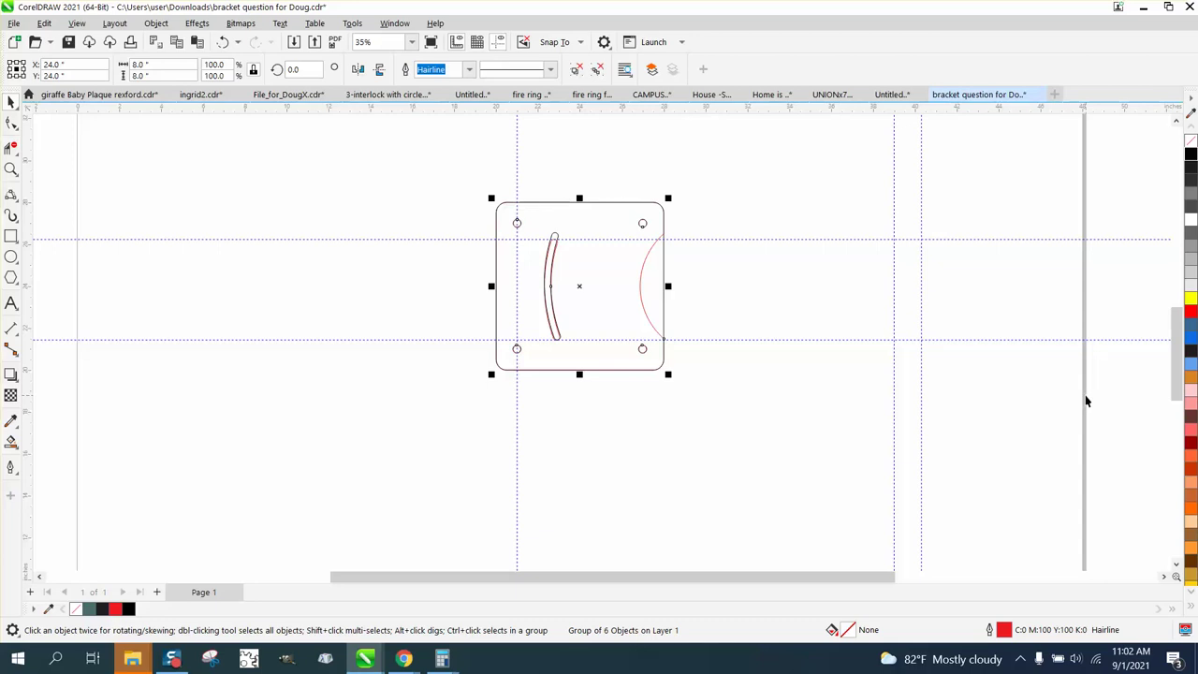
{"action": "key", "text": "Right"}
{"action": "key", "text": "Right"}
{"action": "key", "text": "Right"}
{"action": "key", "text": "Right"}
{"action": "key", "text": "Right"}
{"action": "key", "text": "Right"}
{"action": "key", "text": "Right"}
{"action": "key", "text": "Right"}
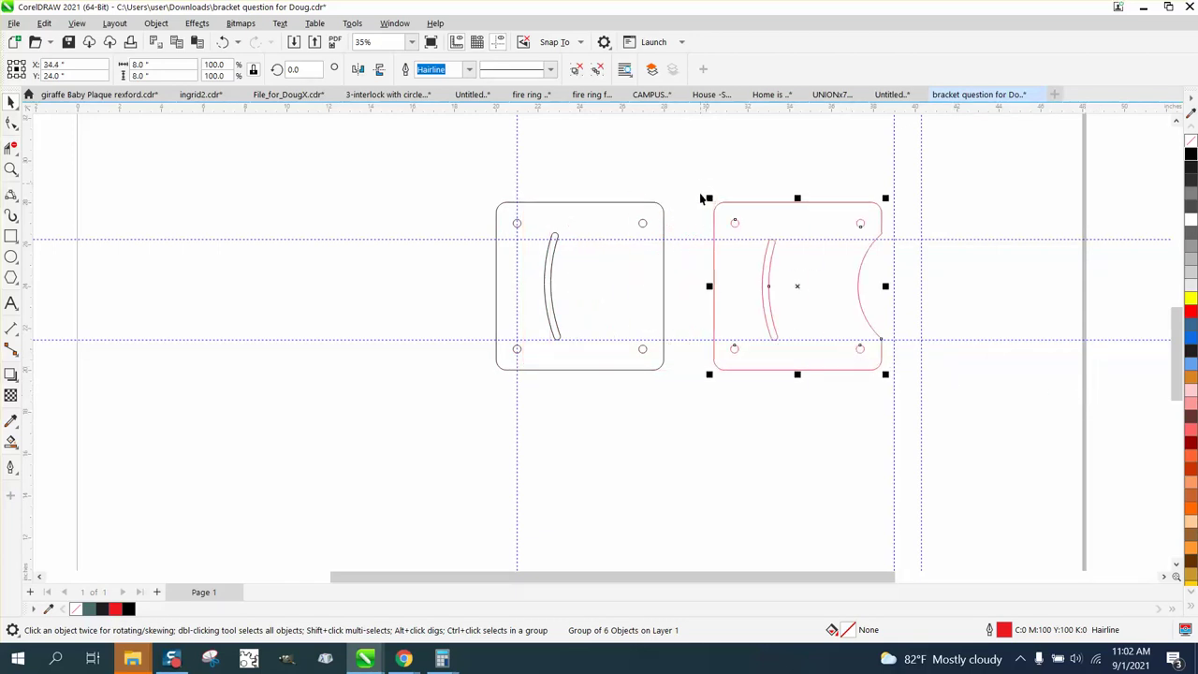
{"action": "left_click_drag", "start_coordinate": [701, 199], "coordinate": [900, 385]}
Step: Delete the upper horizontal guideline, restoring the new bracket's frame after an accidental deletion
{"action": "left_click", "coordinate": [11, 168]}
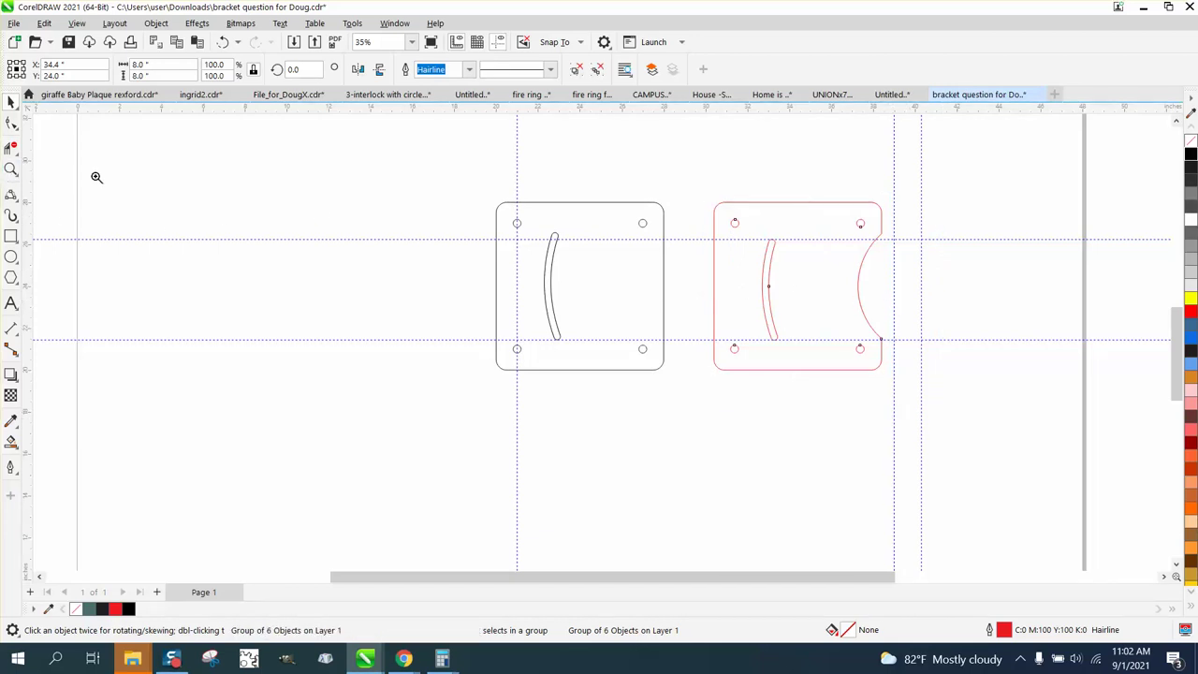
{"action": "left_click_drag", "start_coordinate": [476, 186], "coordinate": [1013, 459]}
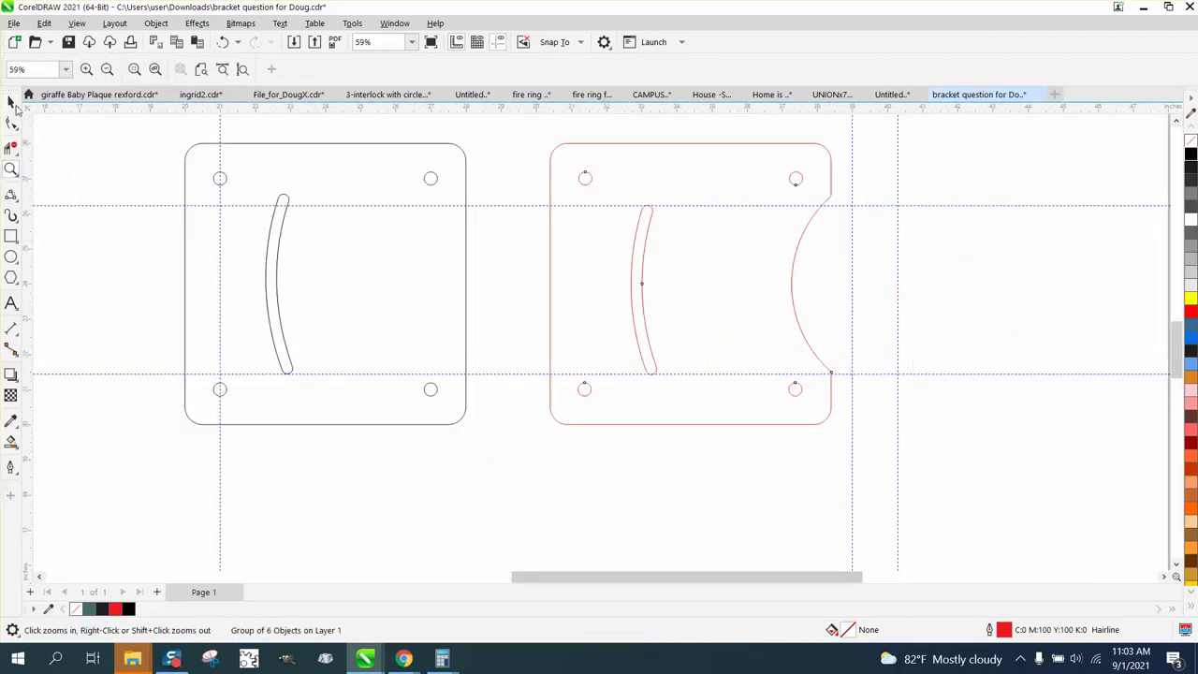
{"action": "left_click", "coordinate": [12, 101]}
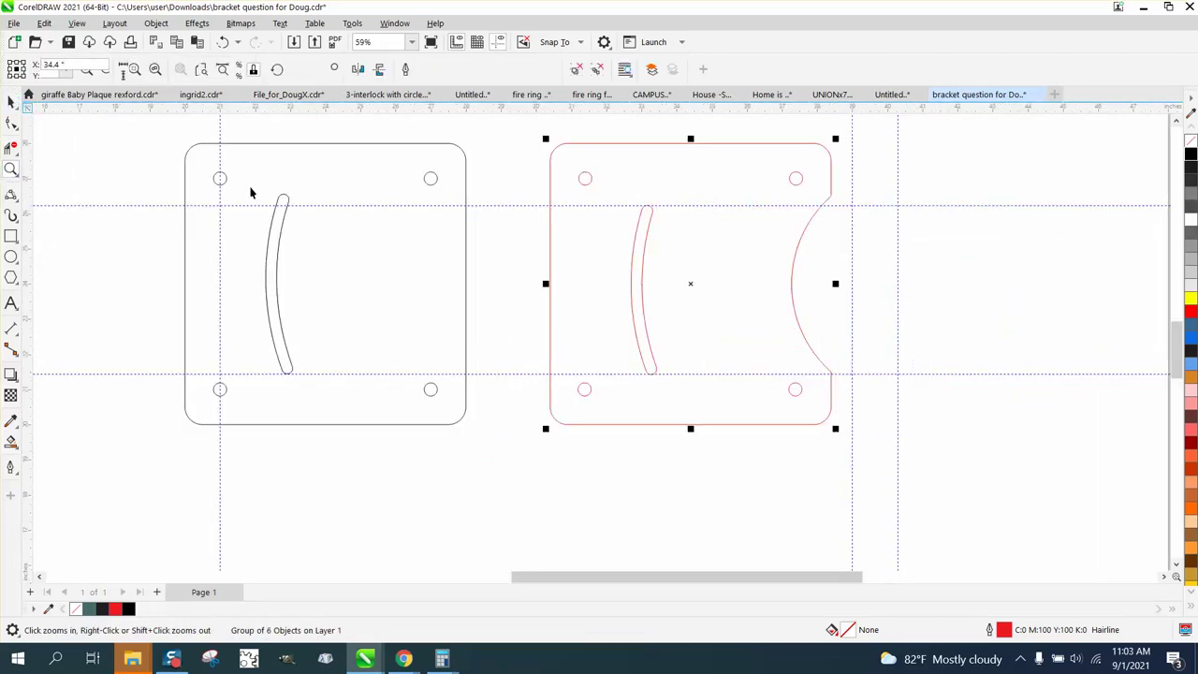
{"action": "left_click", "coordinate": [399, 205]}
{"action": "key", "text": "Delete"}
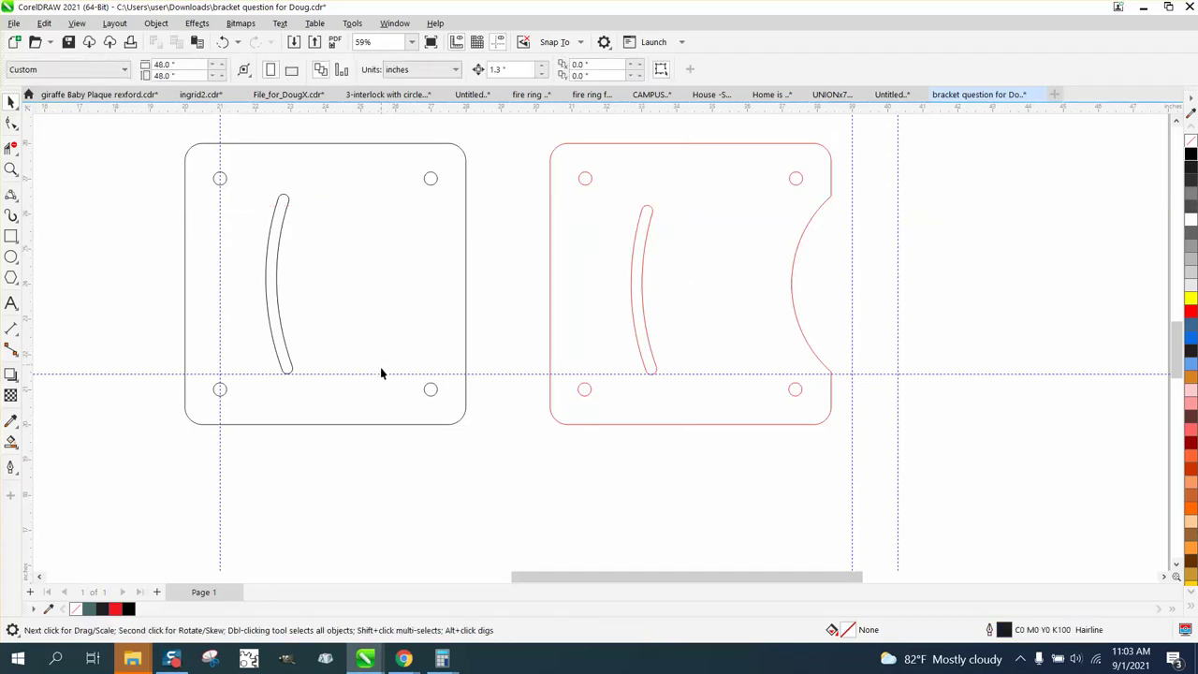
{"action": "left_click", "coordinate": [380, 370]}
{"action": "key", "text": "Delete"}
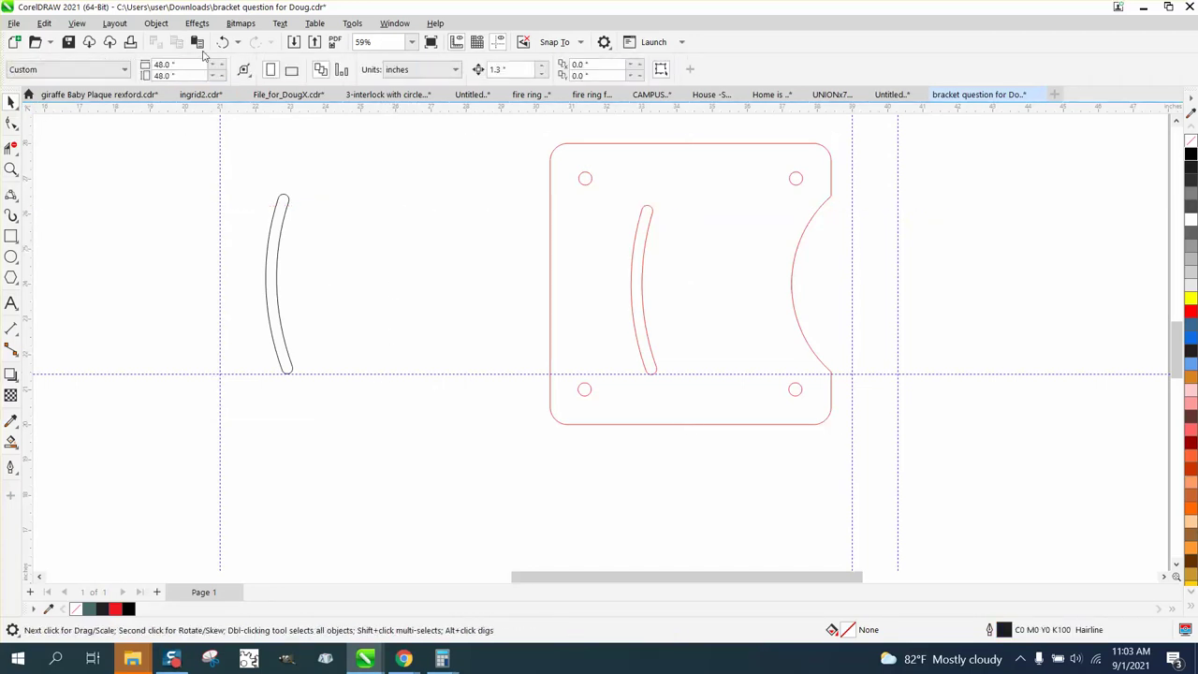
{"action": "left_click", "coordinate": [222, 43]}
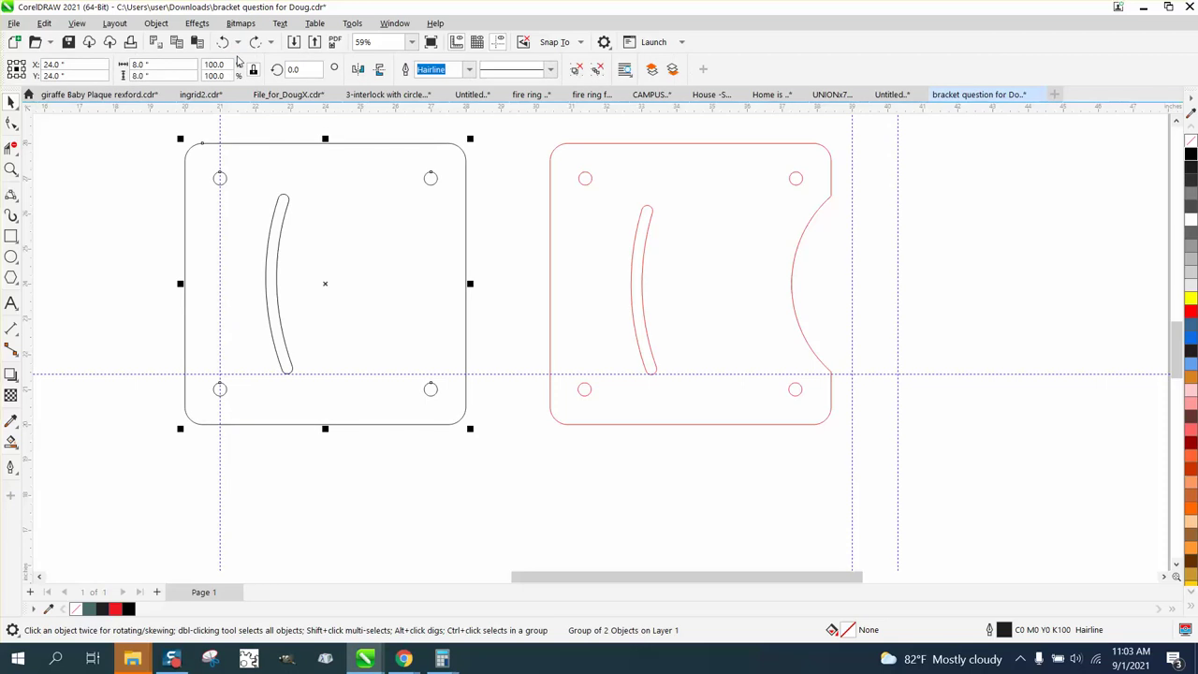